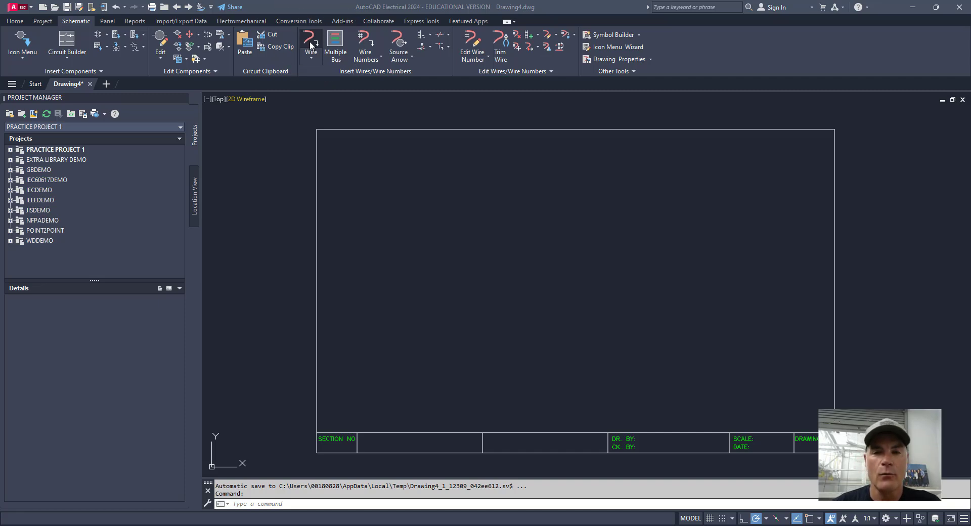
Insert the WD_M block with project-matching settings and route a right-angled wire from upper left, around the right side, to the lower left.
{"action": "left_click", "coordinate": [311, 45]}
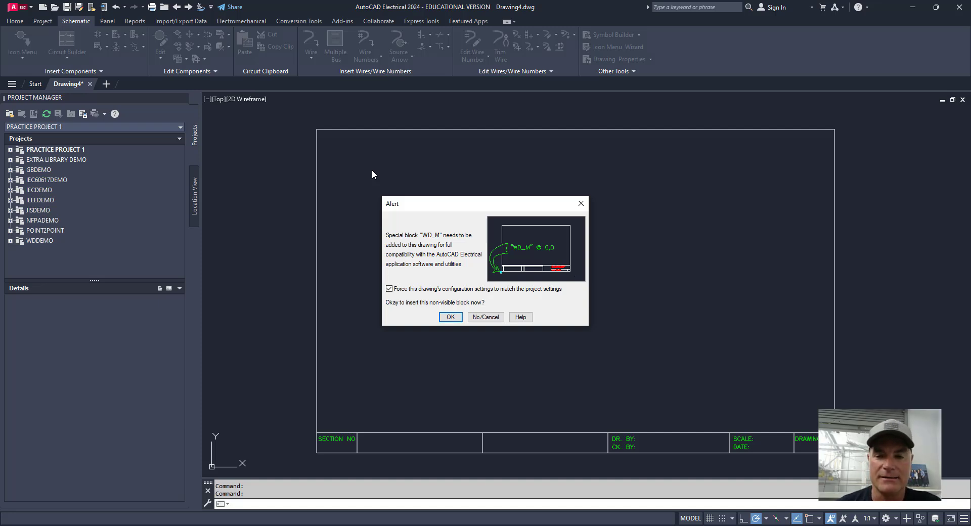
{"action": "left_click", "coordinate": [451, 317]}
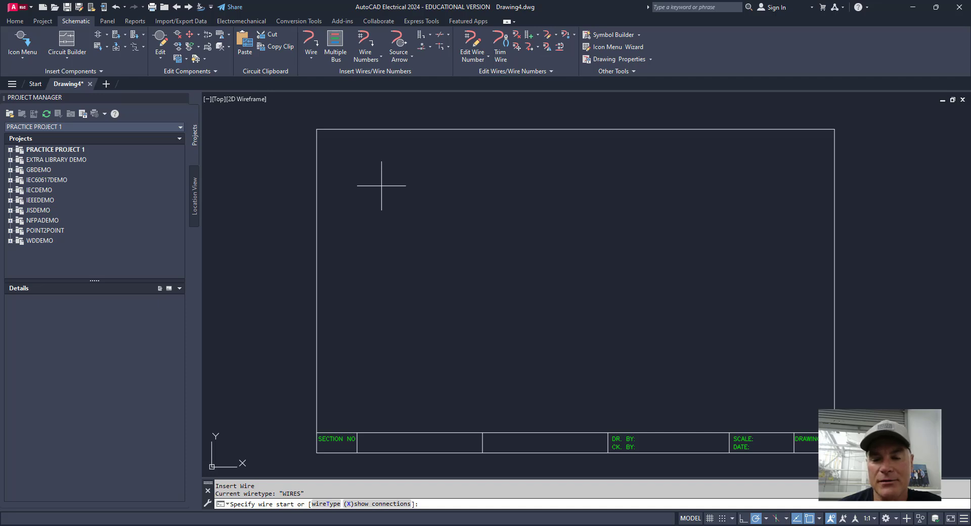
{"action": "left_click", "coordinate": [390, 198]}
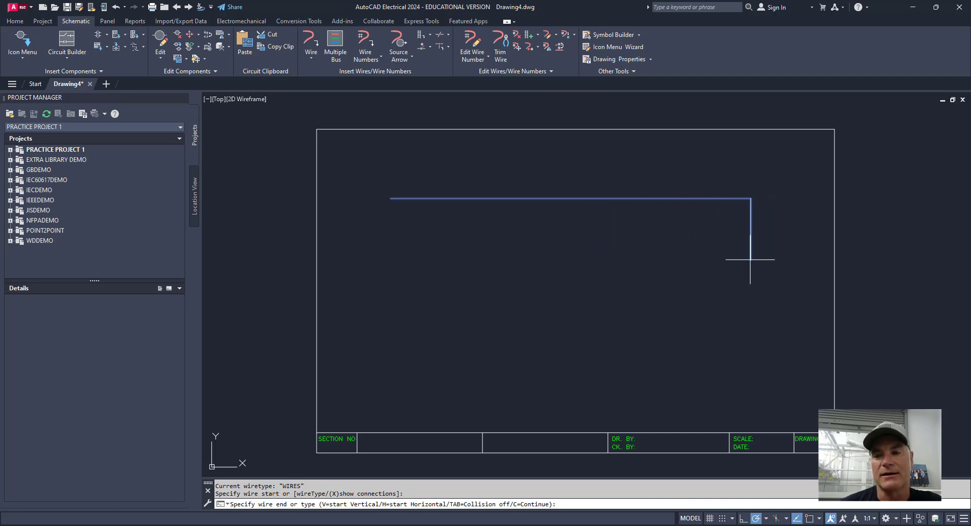
{"action": "left_click", "coordinate": [758, 299]}
{"action": "left_click", "coordinate": [567, 242]}
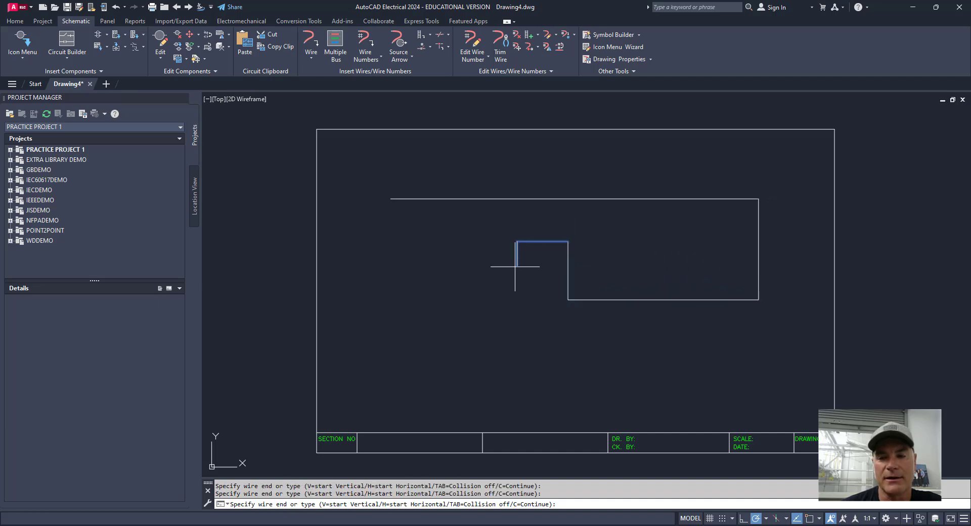
{"action": "left_click", "coordinate": [432, 331]}
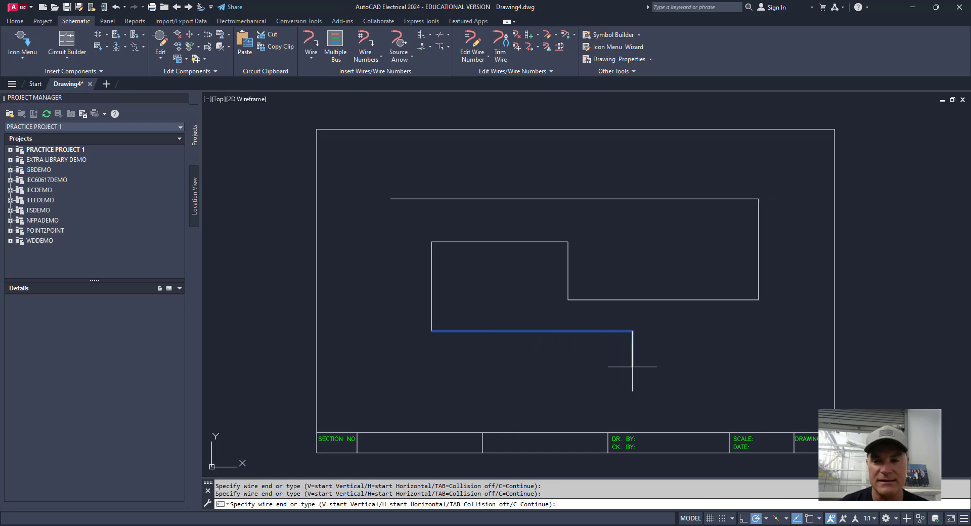
Continue the wire from its lower corner straight up across both horizontal runs, ending it with a short horizontal segment above them.
{"action": "key", "text": "Return"}
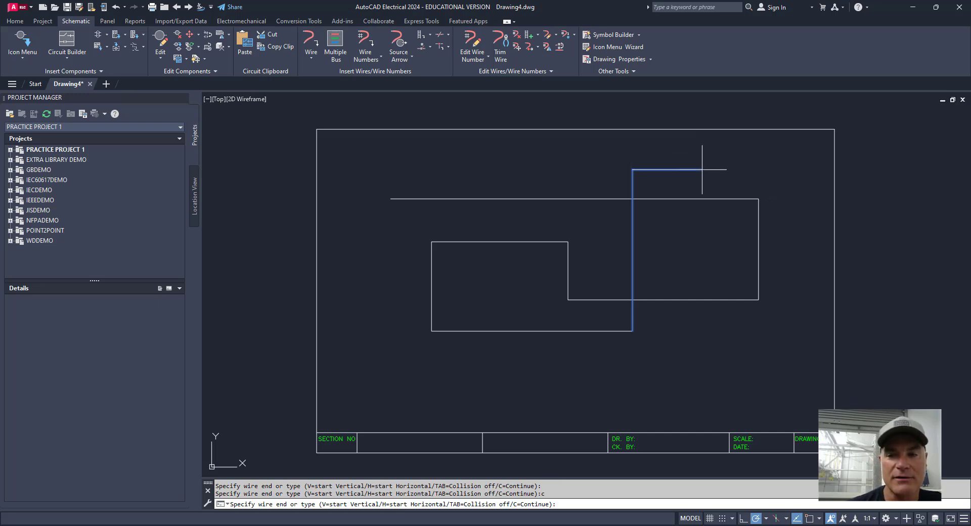
{"action": "left_click", "coordinate": [702, 170]}
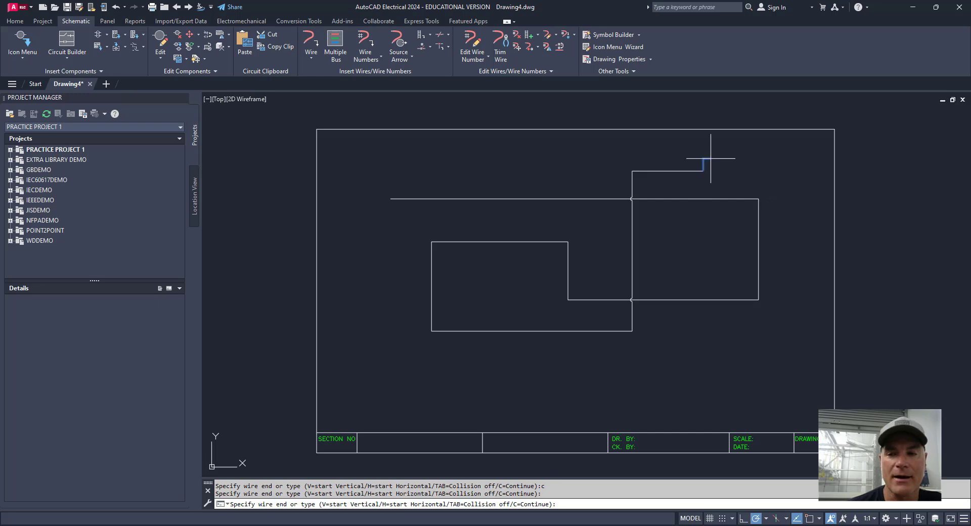
{"action": "key", "text": "Return"}
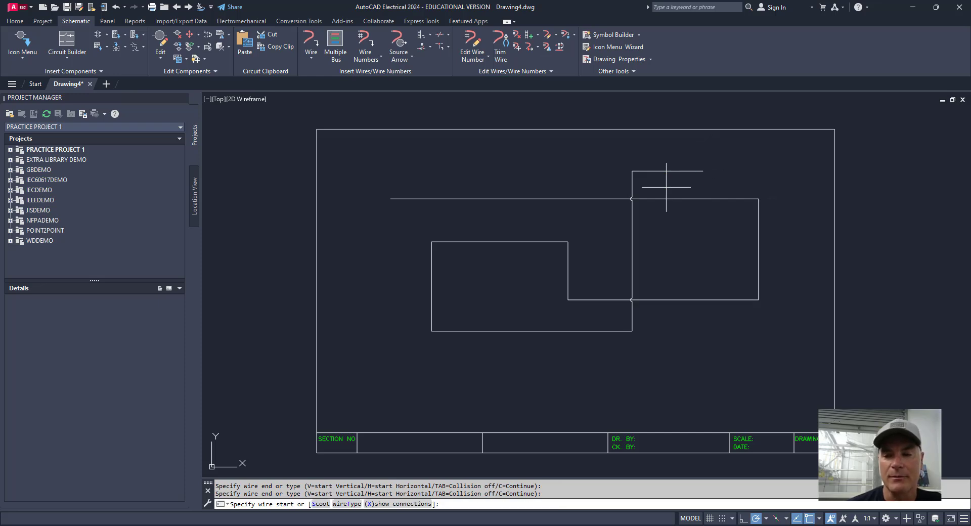
{"action": "key", "text": "Escape"}
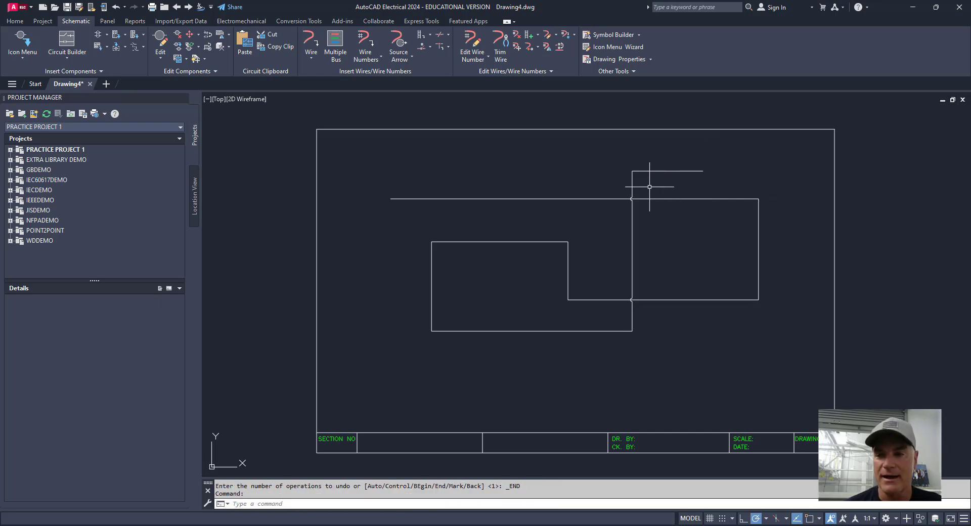
Insert a straight vertical wire joining the two horizontal runs between the wire crossings and the right-hand vertical wire.
{"action": "scroll", "coordinate": [627, 201], "scroll_direction": "up", "scroll_amount": 7}
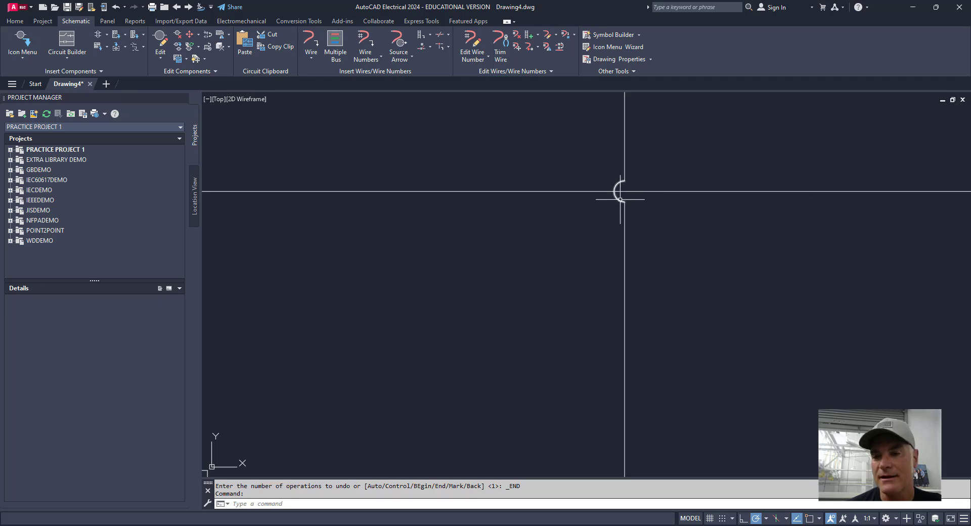
{"action": "scroll", "coordinate": [629, 208], "scroll_direction": "down", "scroll_amount": 7}
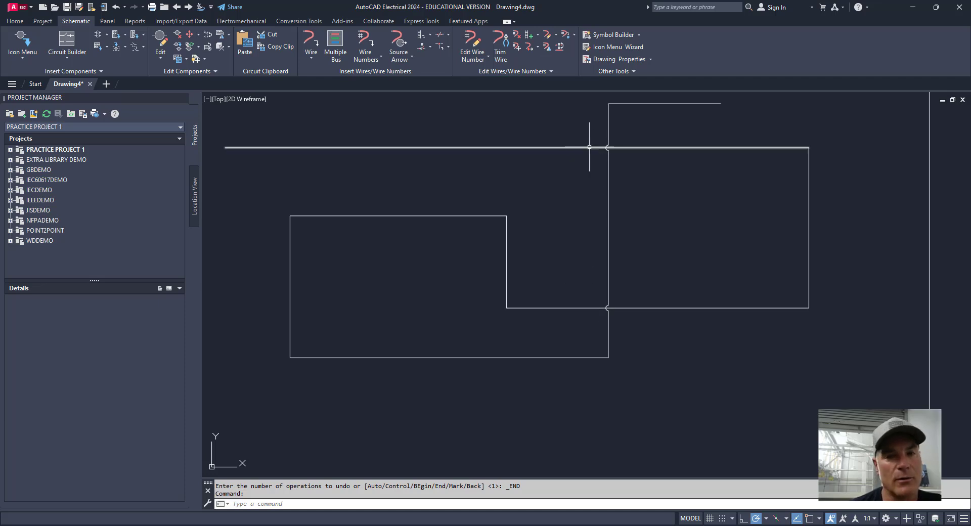
{"action": "scroll", "coordinate": [597, 162], "scroll_direction": "up", "scroll_amount": 5}
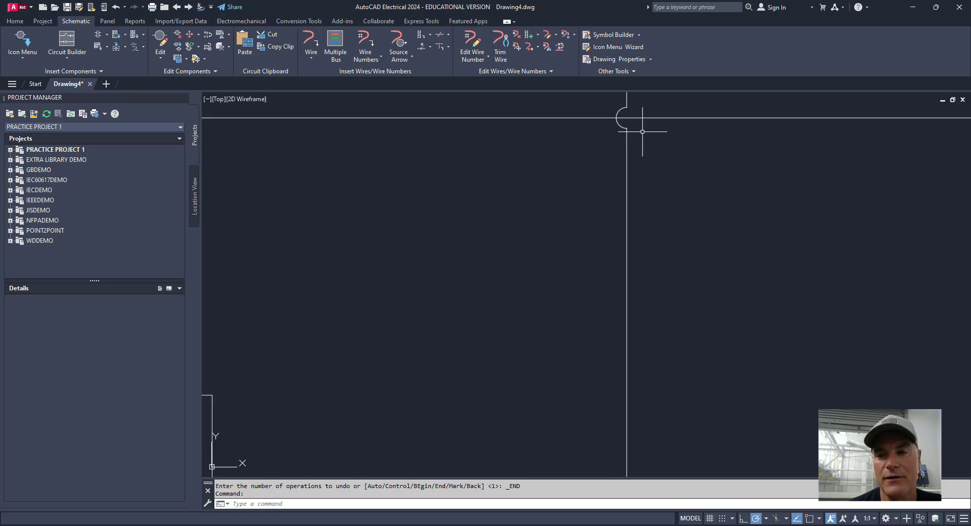
{"action": "scroll", "coordinate": [559, 190], "scroll_direction": "down", "scroll_amount": 5}
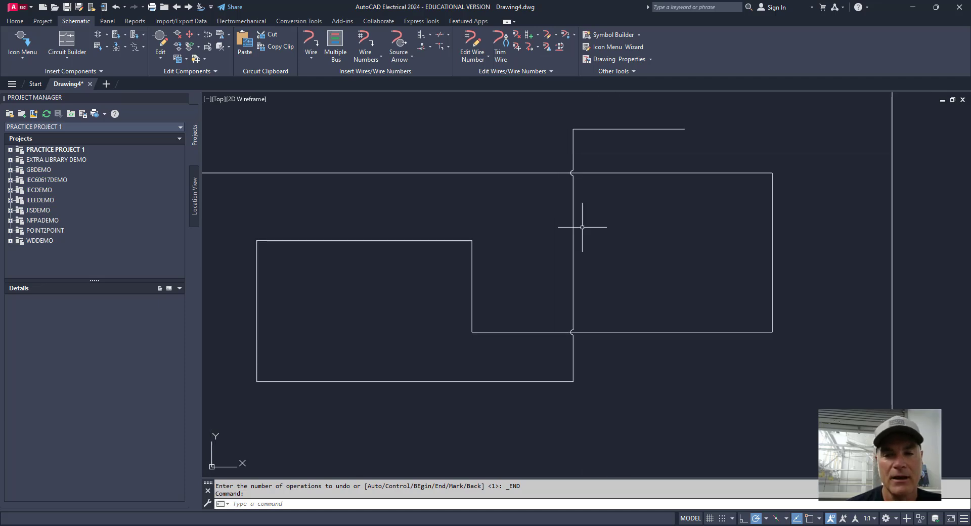
{"action": "middle_click_drag", "start_coordinate": [652, 240], "coordinate": [608, 241]}
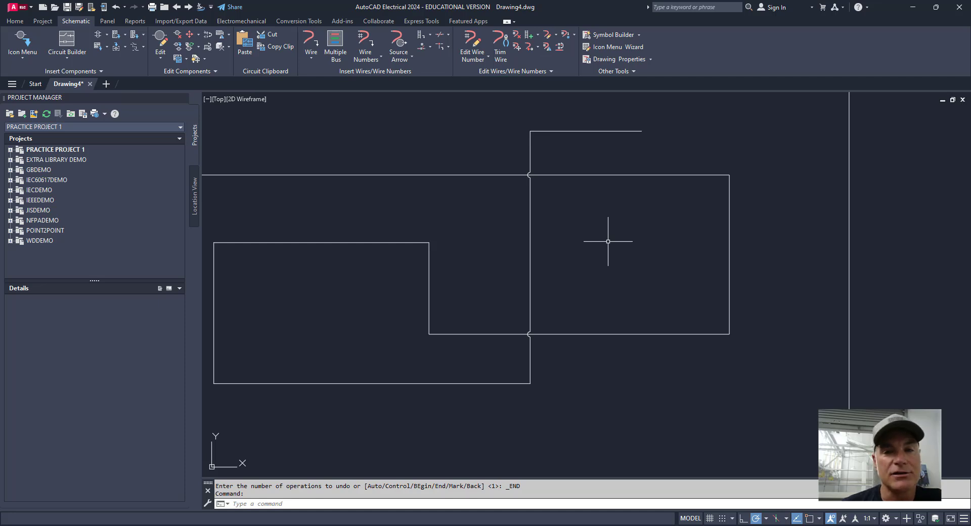
{"action": "left_click", "coordinate": [311, 41]}
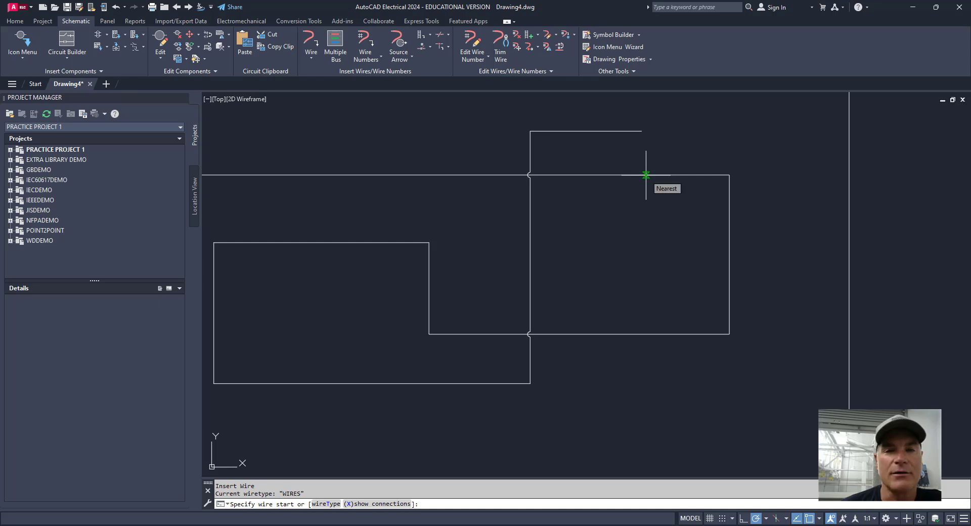
{"action": "left_click", "coordinate": [646, 175]}
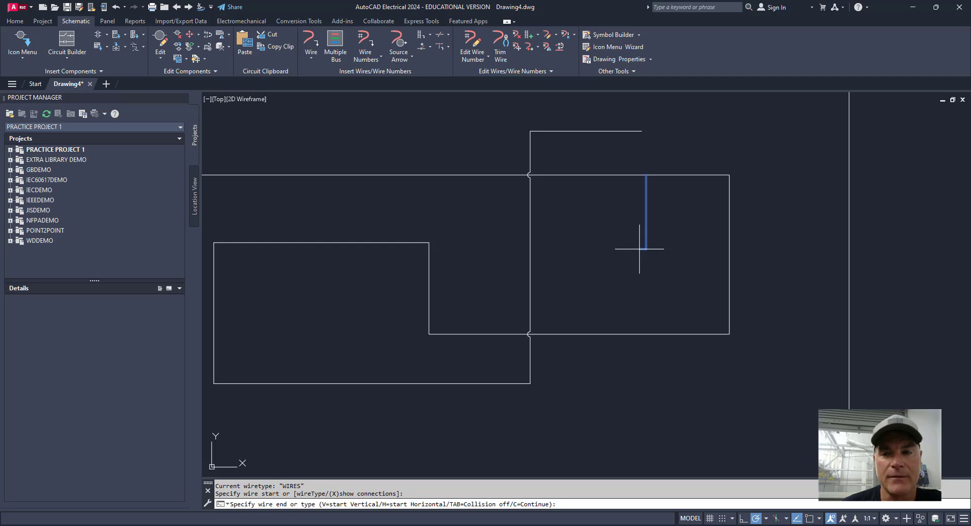
{"action": "left_click", "coordinate": [646, 334]}
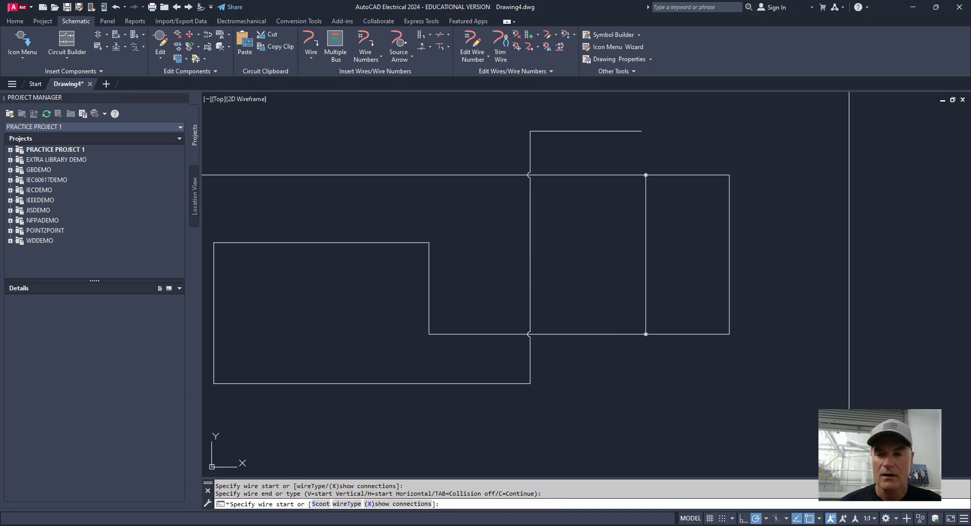
{"action": "key", "text": "Escape"}
Remove the vertical wire joining the two horizontal runs with Trim Wire.
{"action": "scroll", "coordinate": [645, 207], "scroll_direction": "up", "scroll_amount": 4}
{"action": "scroll", "coordinate": [624, 203], "scroll_direction": "up", "scroll_amount": 3}
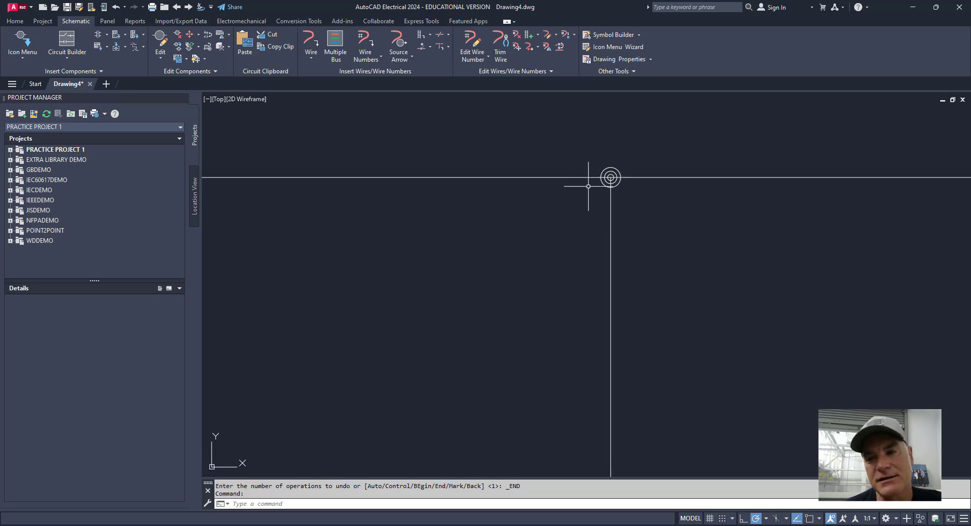
{"action": "scroll", "coordinate": [608, 187], "scroll_direction": "down", "scroll_amount": 5}
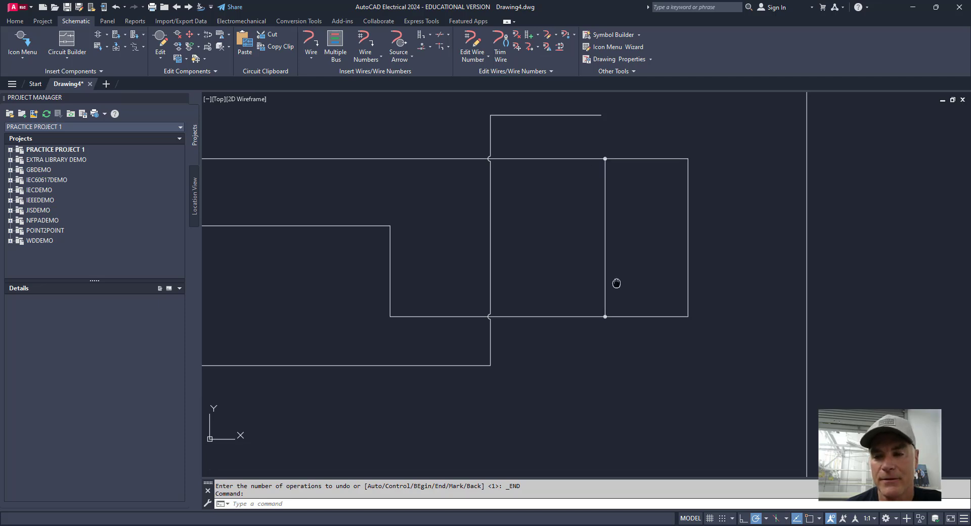
{"action": "scroll", "coordinate": [602, 238], "scroll_direction": "up", "scroll_amount": 5}
{"action": "scroll", "coordinate": [596, 198], "scroll_direction": "down", "scroll_amount": 6}
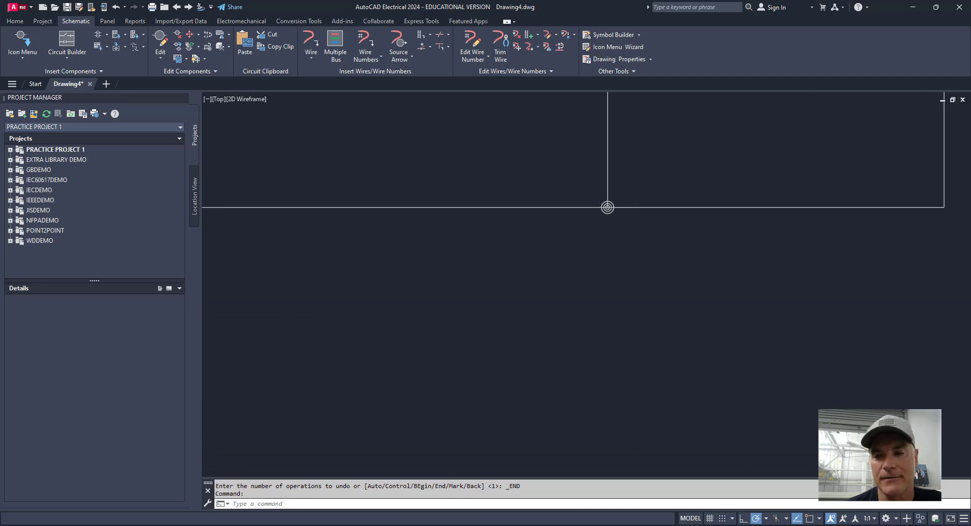
{"action": "scroll", "coordinate": [605, 279], "scroll_direction": "up", "scroll_amount": 3}
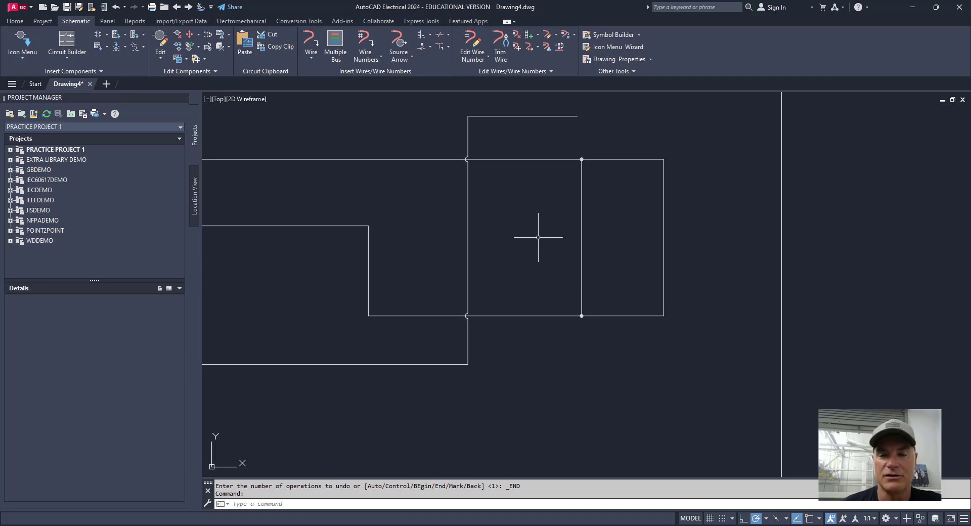
{"action": "middle_click_drag", "start_coordinate": [530, 235], "coordinate": [544, 248]}
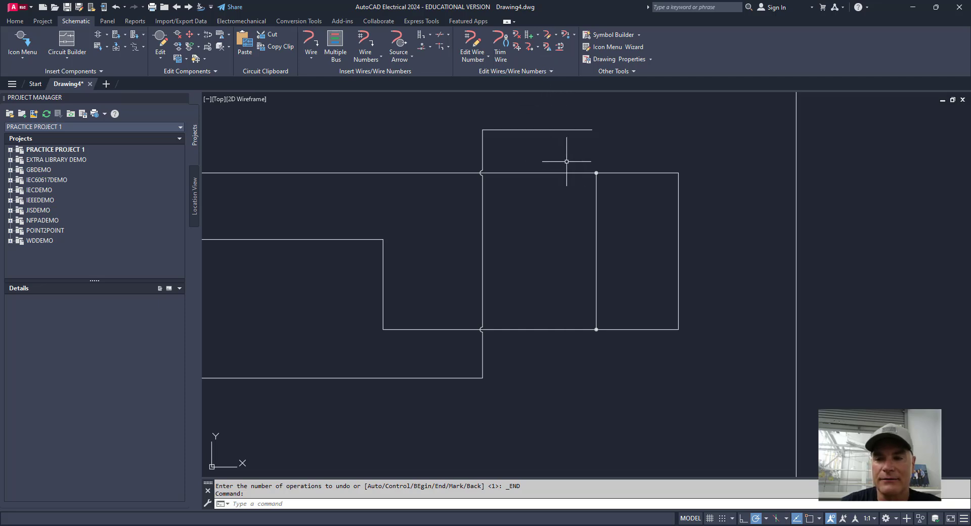
{"action": "right_click", "coordinate": [596, 236]}
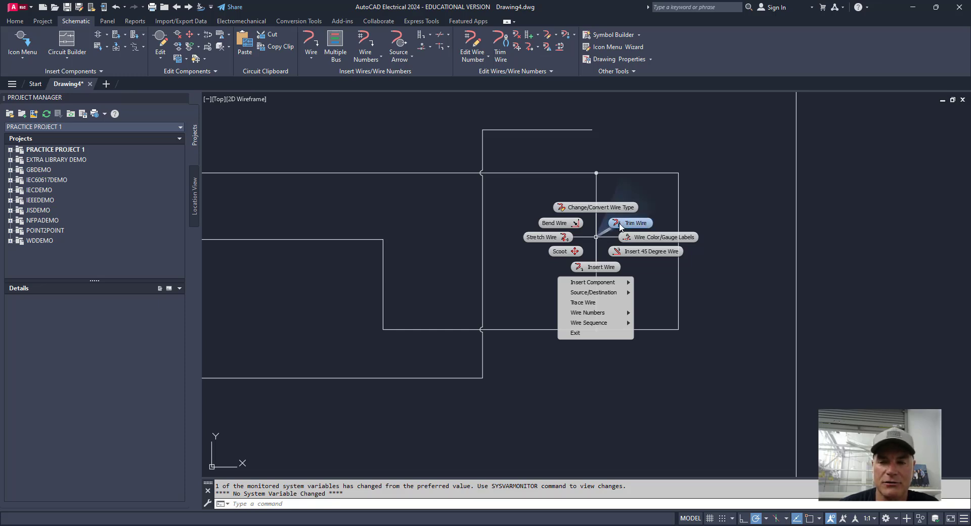
{"action": "left_click", "coordinate": [618, 223]}
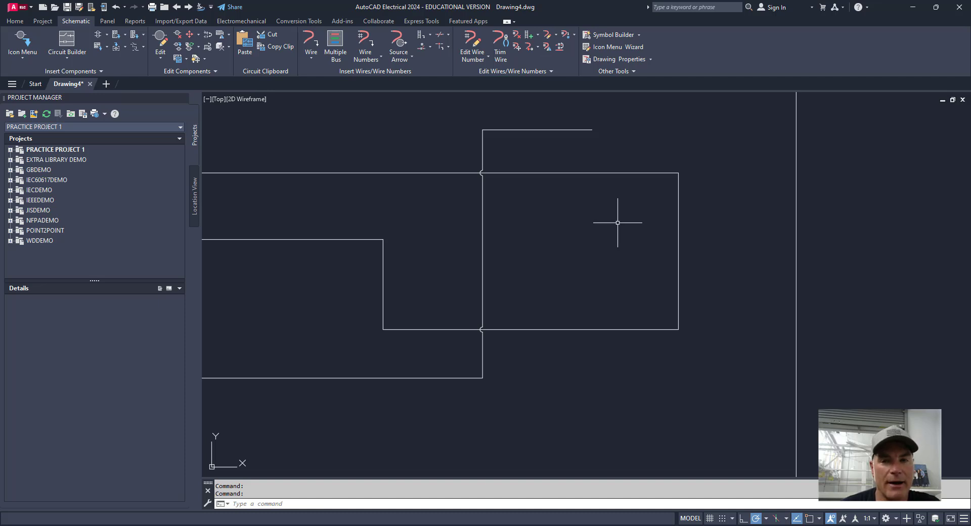
Insert an L-shaped wire from the upper horizontal run down and across to the right-hand vertical wire.
{"action": "left_click", "coordinate": [314, 38]}
{"action": "left_click", "coordinate": [567, 173]}
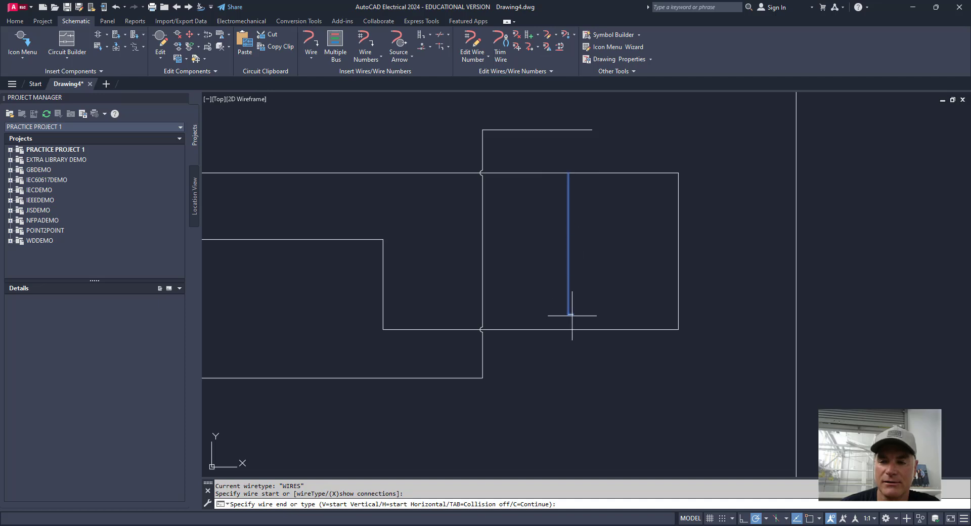
{"action": "left_click", "coordinate": [678, 253]}
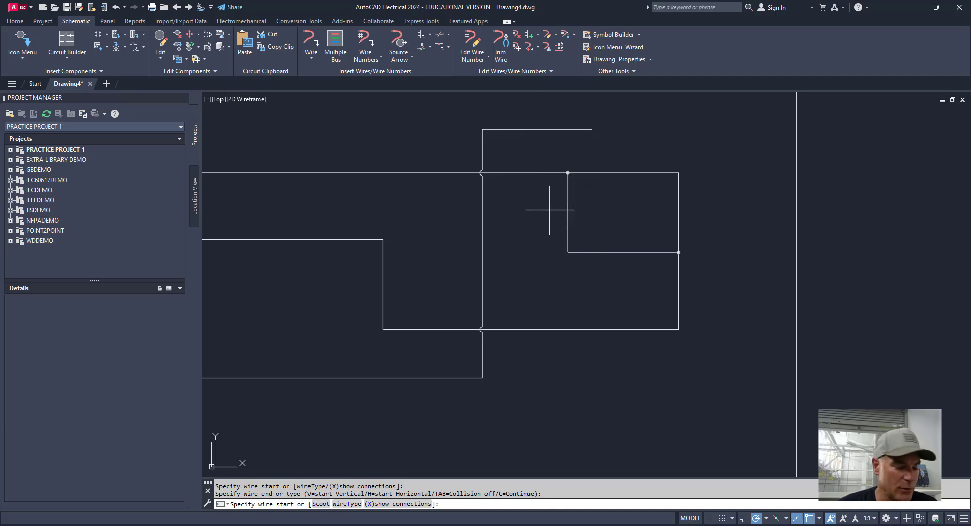
{"action": "key", "text": "Escape"}
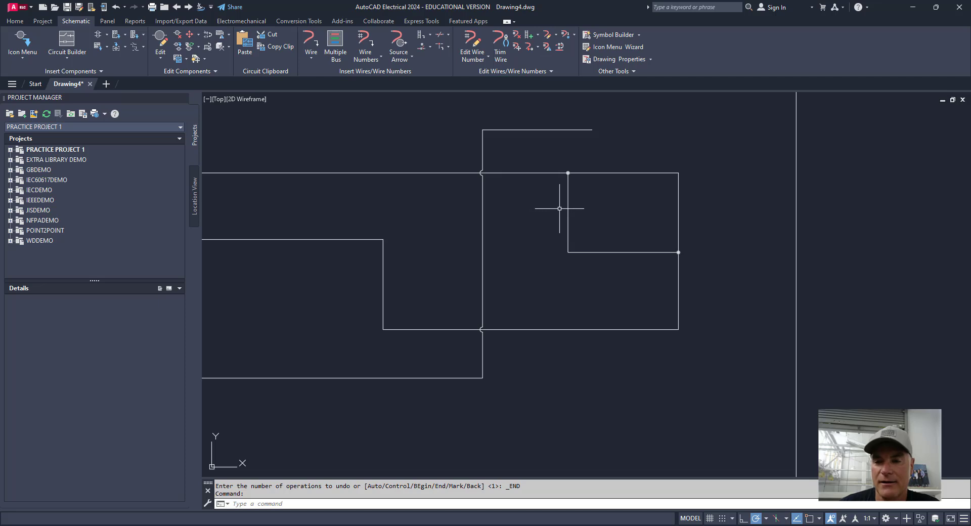
Trim the L-shaped wire's vertical leg and its remaining horizontal leg with Trim Wire.
{"action": "right_click", "coordinate": [567, 201]}
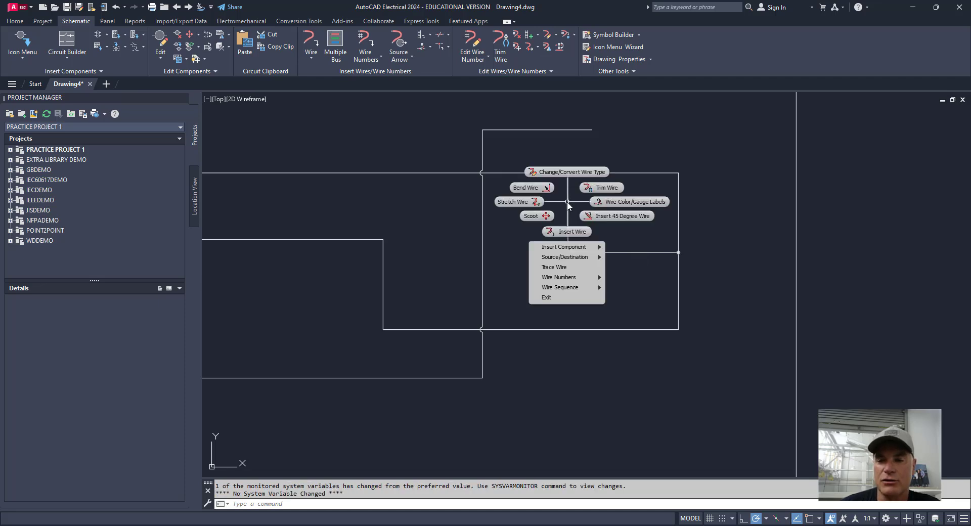
{"action": "left_click", "coordinate": [592, 189]}
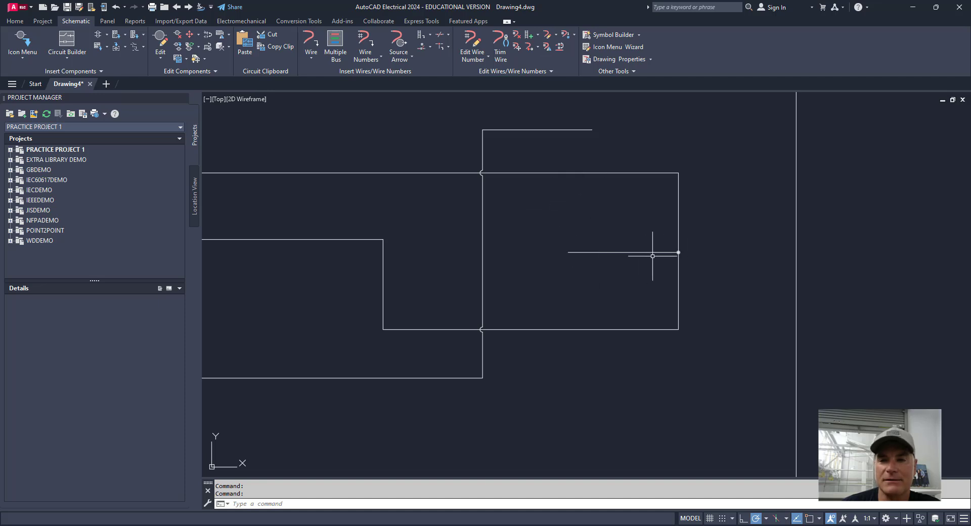
{"action": "left_click", "coordinate": [500, 46]}
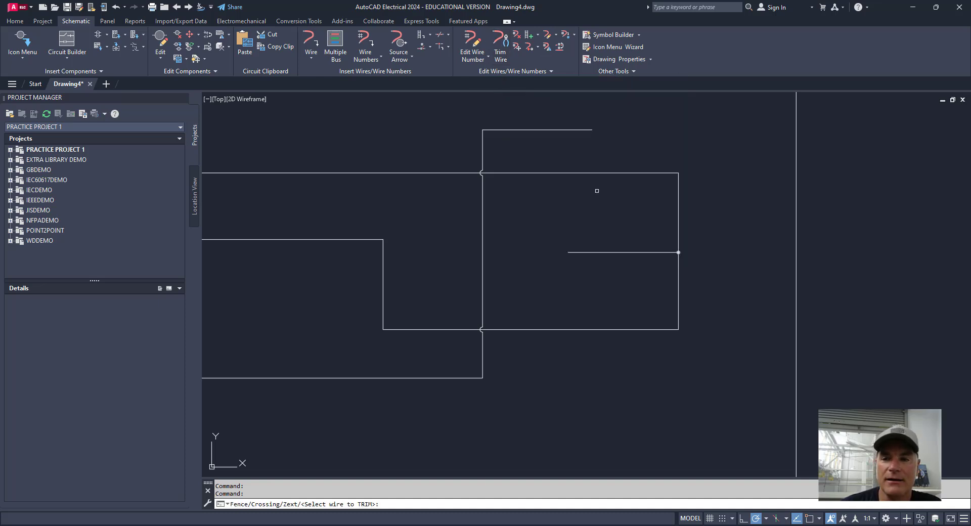
{"action": "left_click", "coordinate": [618, 251]}
{"action": "key", "text": "Return"}
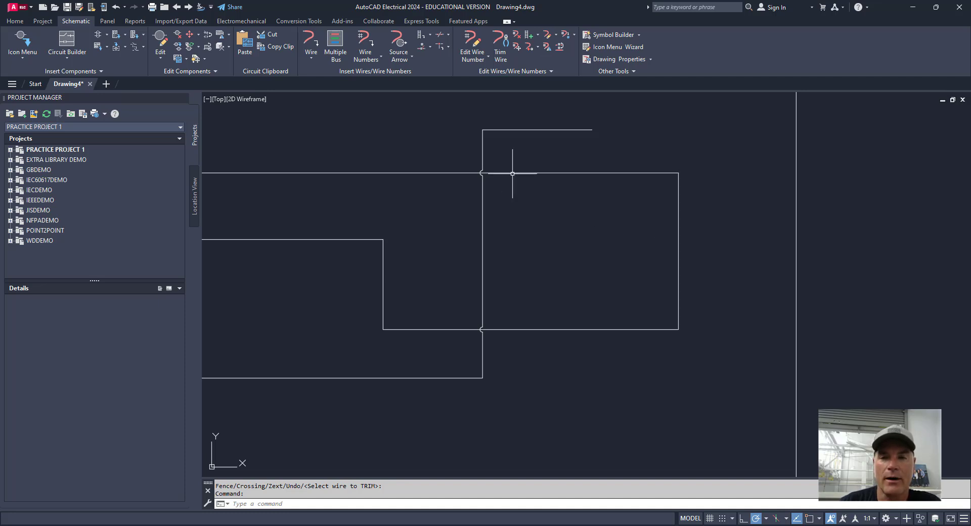
Insert a new L-shaped wire connecting the upper horizontal run to the middle of the right-hand vertical wire.
{"action": "left_click", "coordinate": [311, 41]}
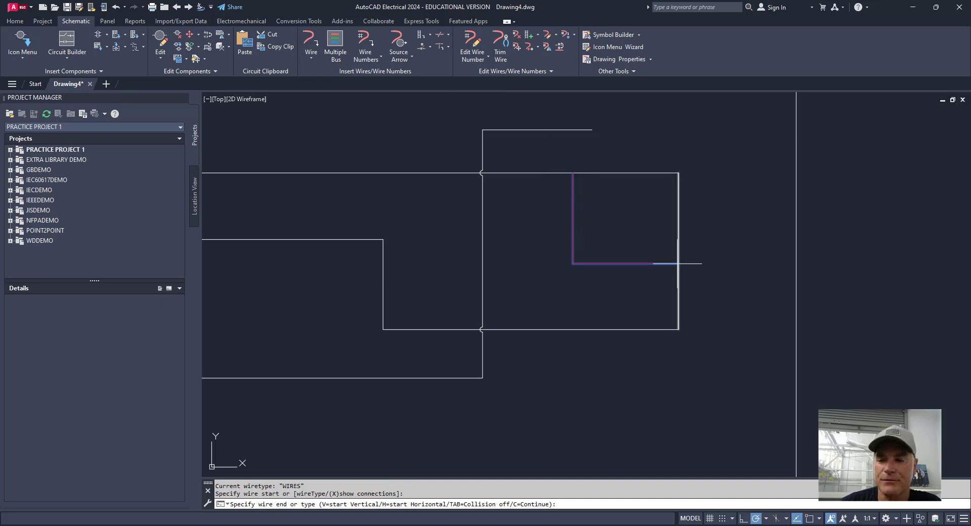
{"action": "left_click", "coordinate": [677, 262]}
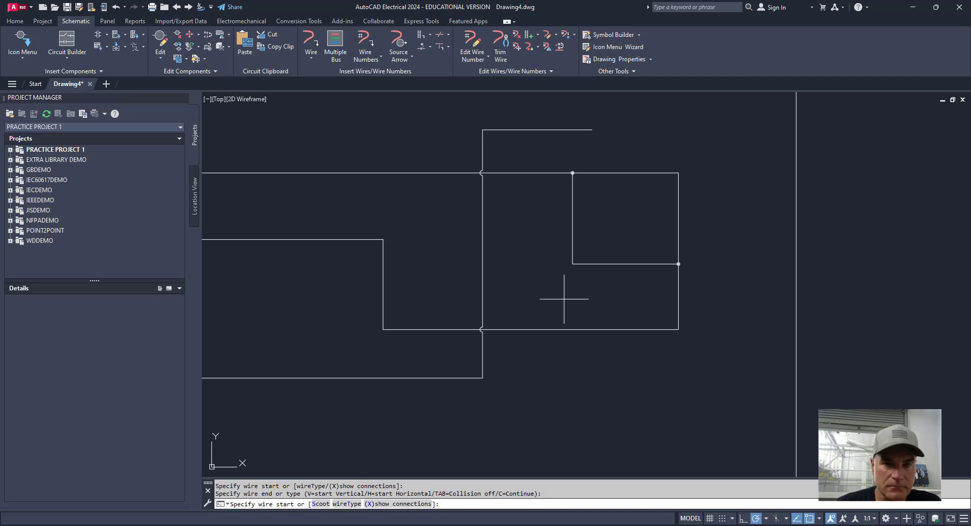
{"action": "key", "text": "Escape"}
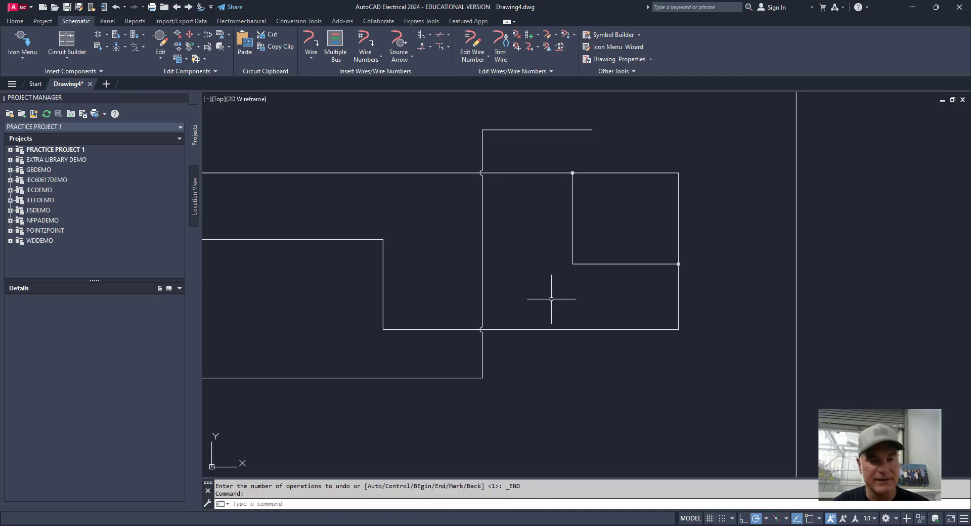
Trim the vertical leg of the L-shaped wire with the standard TRIM command instead of Trim Wire.
{"action": "type", "text": "tr"}
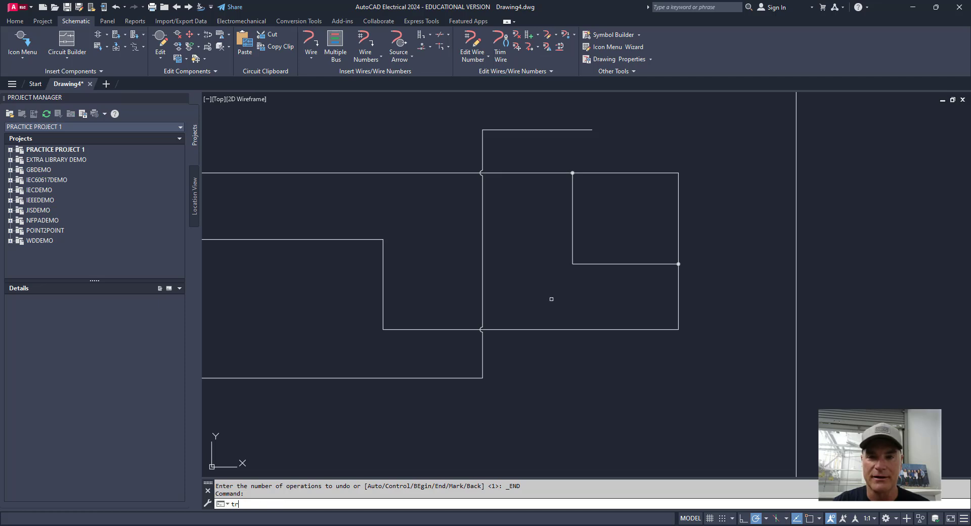
{"action": "key", "text": "Return"}
{"action": "left_click", "coordinate": [574, 236]}
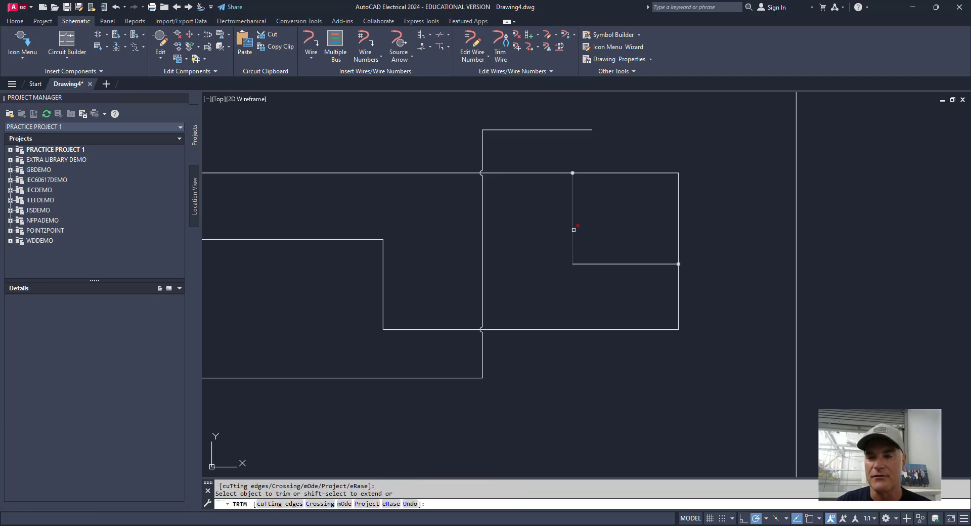
{"action": "left_click", "coordinate": [573, 228]}
{"action": "right_click", "coordinate": [608, 212]}
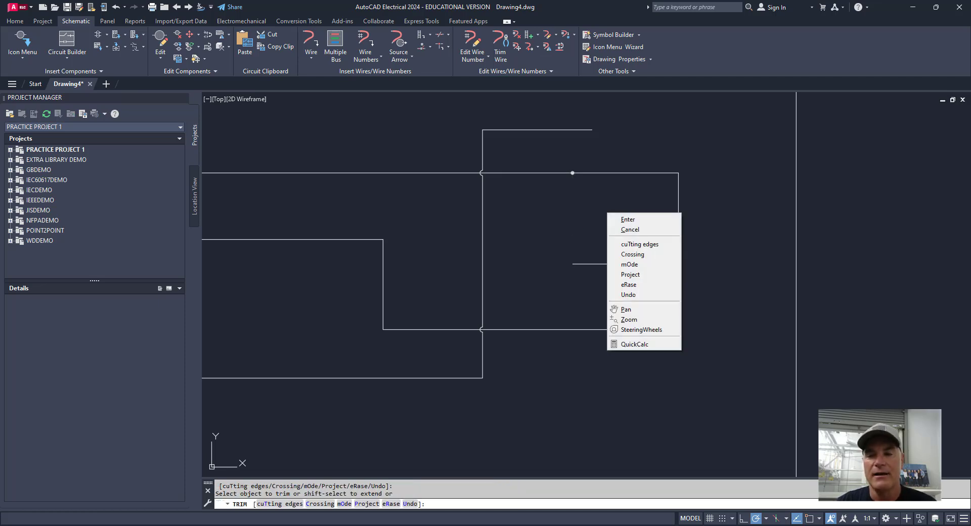
{"action": "right_click", "coordinate": [566, 209]}
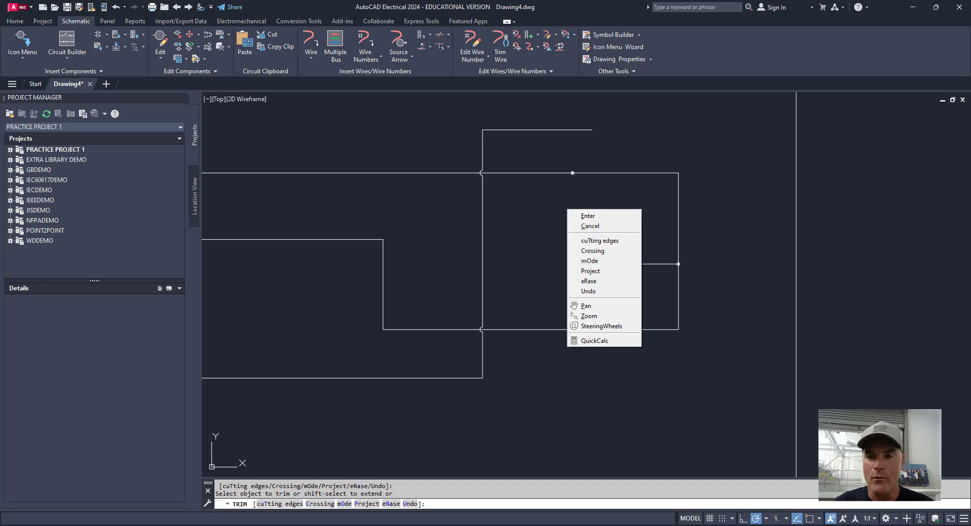
{"action": "key", "text": "Escape"}
{"action": "key", "text": "Escape"}
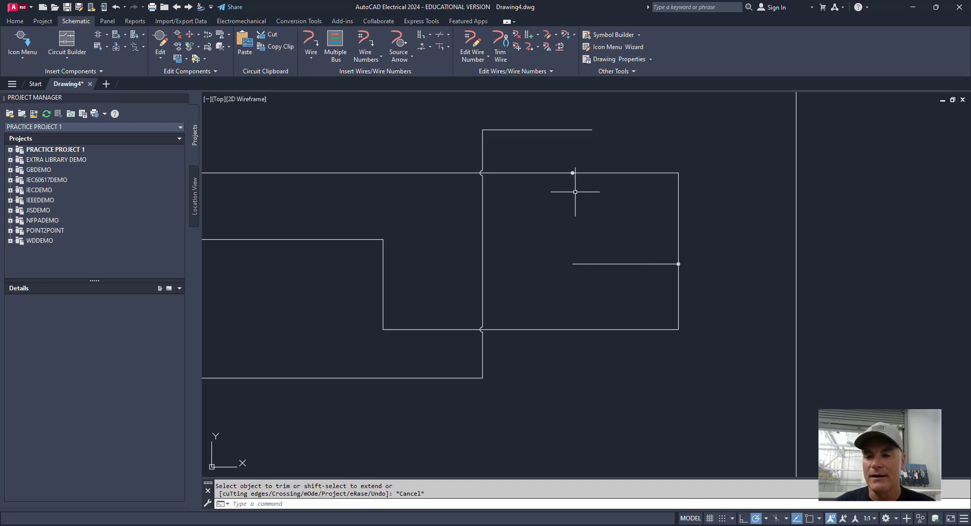
Examine the connection dot on the upper horizontal wire up close, and undo the standard trim.
{"action": "scroll", "coordinate": [571, 171], "scroll_direction": "up", "scroll_amount": 10}
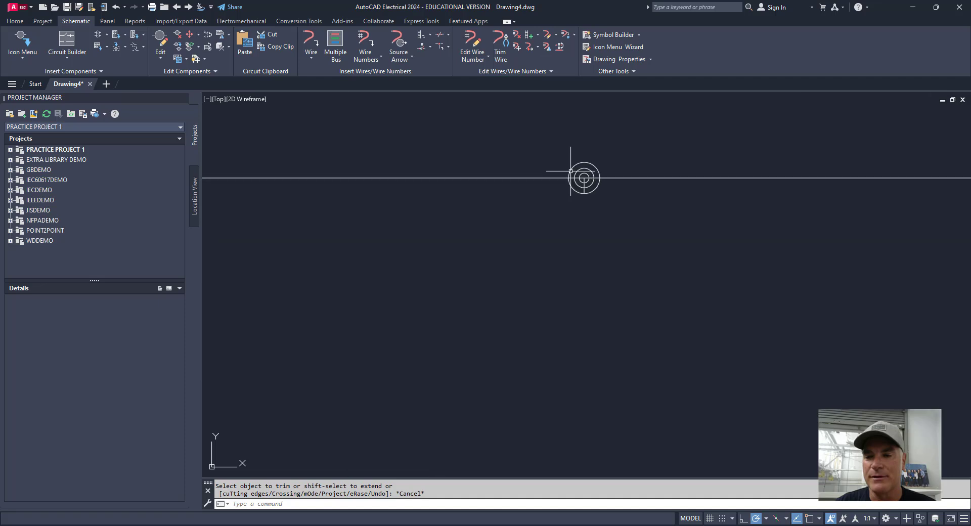
{"action": "scroll", "coordinate": [579, 184], "scroll_direction": "up", "scroll_amount": 4}
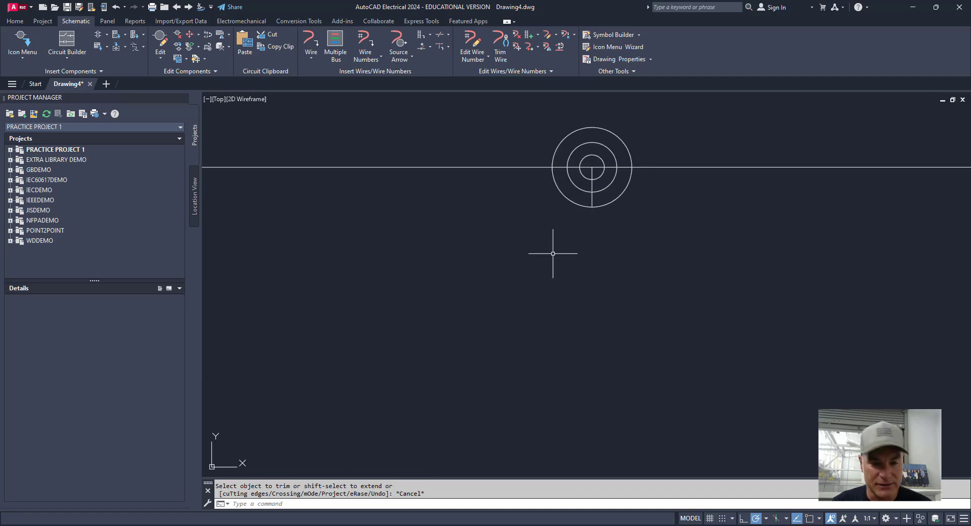
{"action": "key", "text": "ctrl+z"}
{"action": "key", "text": "ctrl+z"}
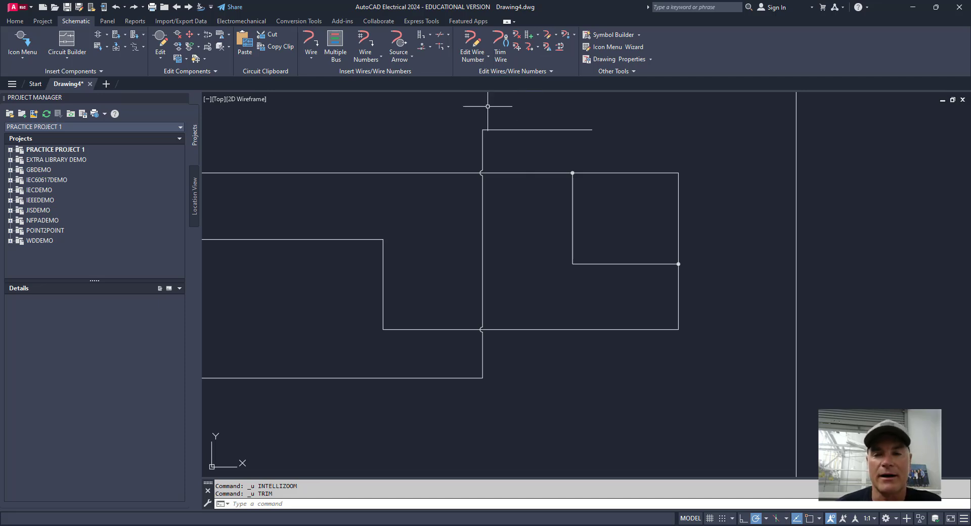
Remove the L-shaped wire's vertical leg and its remaining horizontal leg with Trim Wire.
{"action": "left_click", "coordinate": [494, 51]}
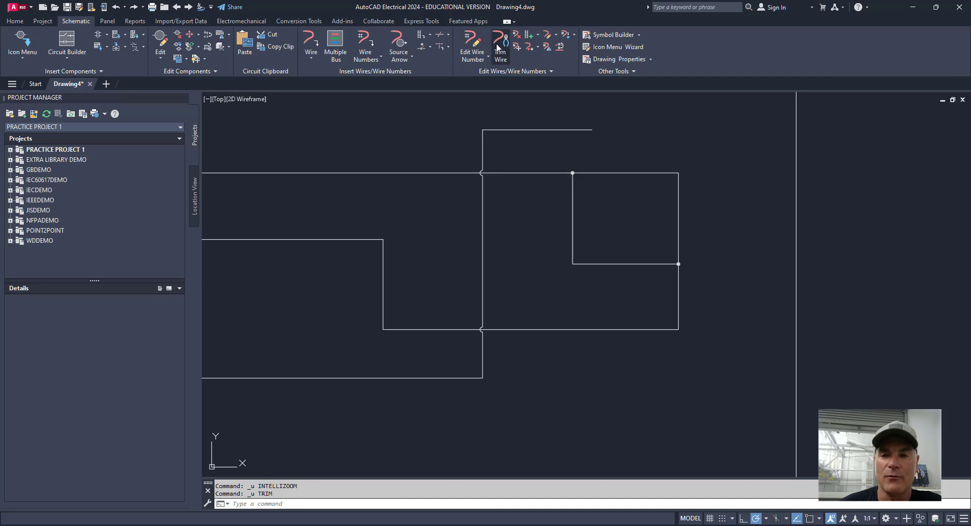
{"action": "left_click", "coordinate": [573, 208]}
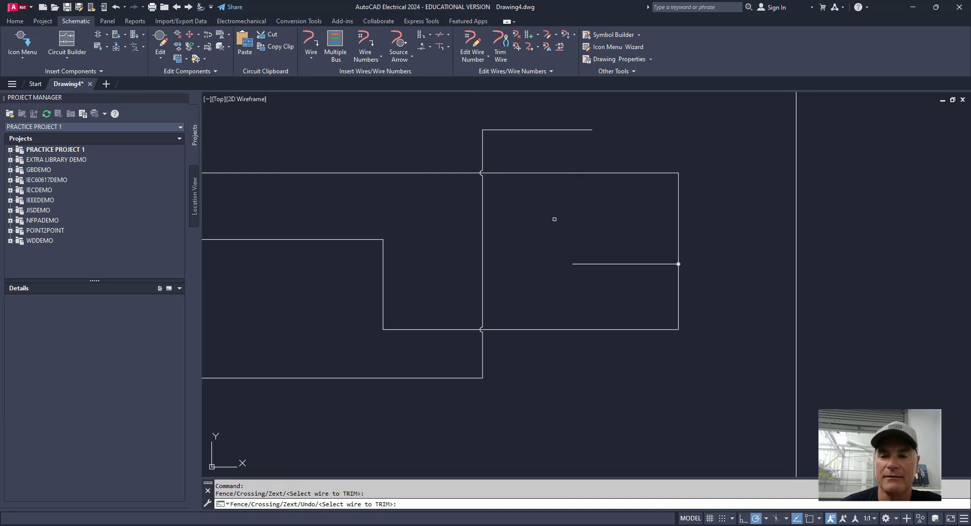
{"action": "key", "text": "Escape"}
{"action": "right_click", "coordinate": [607, 263]}
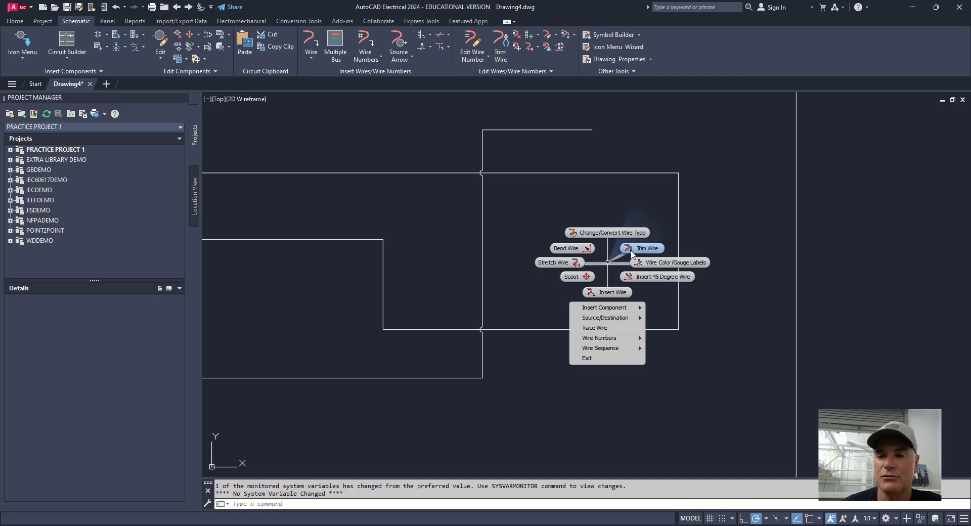
{"action": "left_click", "coordinate": [629, 249]}
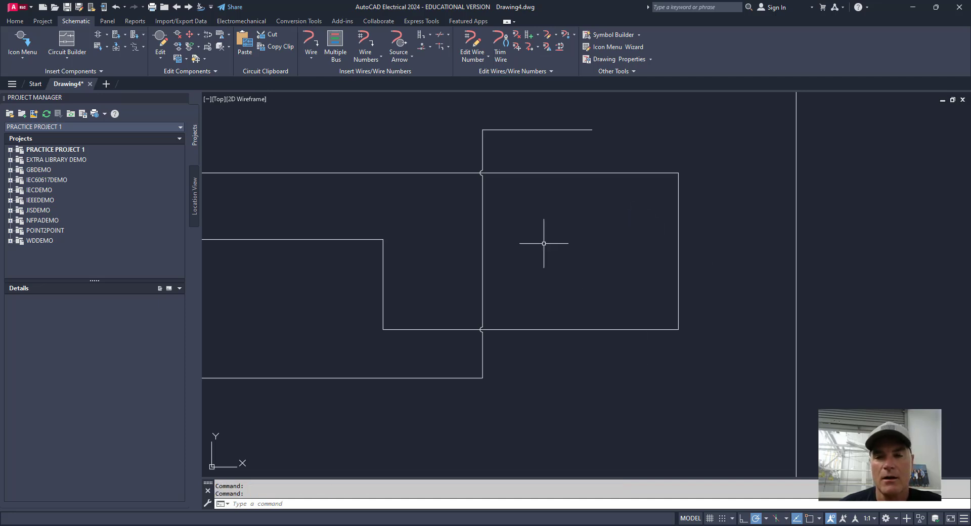
Remove the long vertical wire that crosses both horizontal runs with Trim Wire.
{"action": "middle_click_drag", "start_coordinate": [541, 242], "coordinate": [583, 236]}
{"action": "mouse_move", "coordinate": [521, 221]}
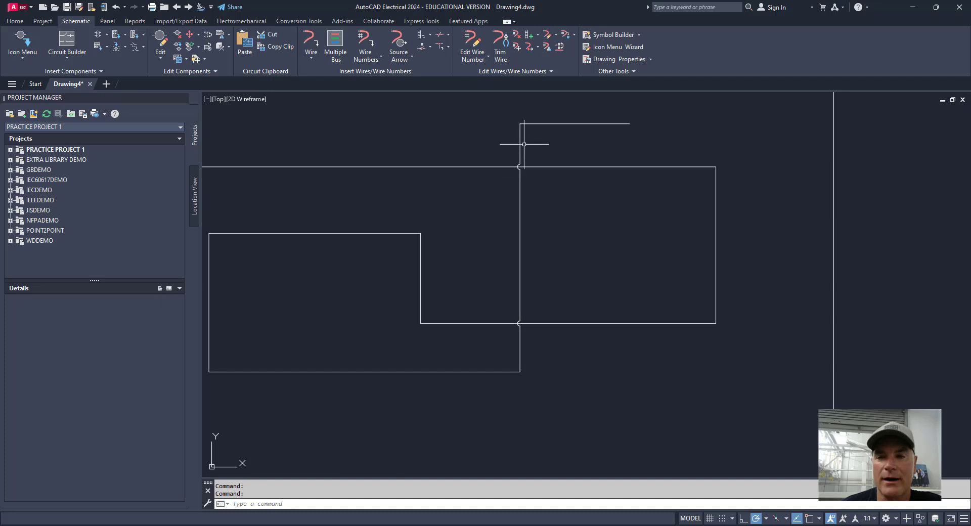
{"action": "right_click", "coordinate": [520, 199]}
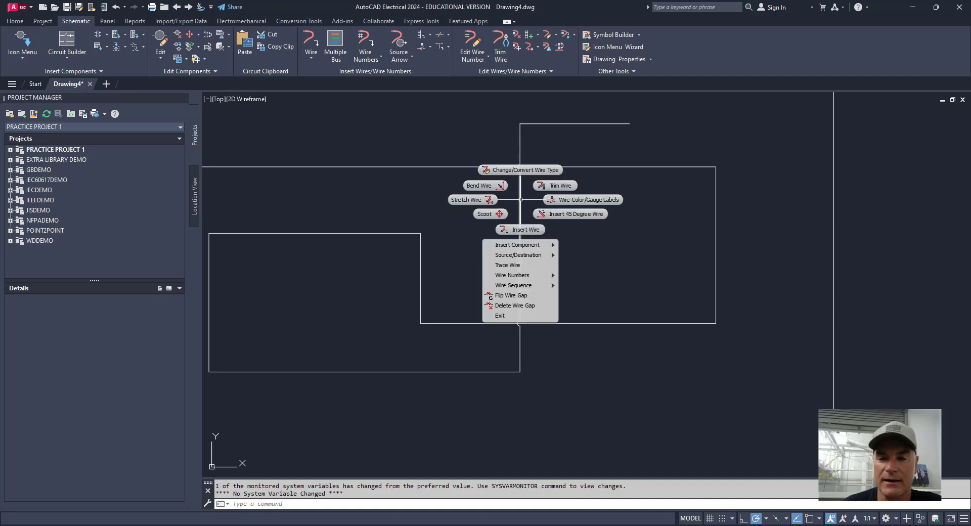
{"action": "left_click", "coordinate": [555, 186]}
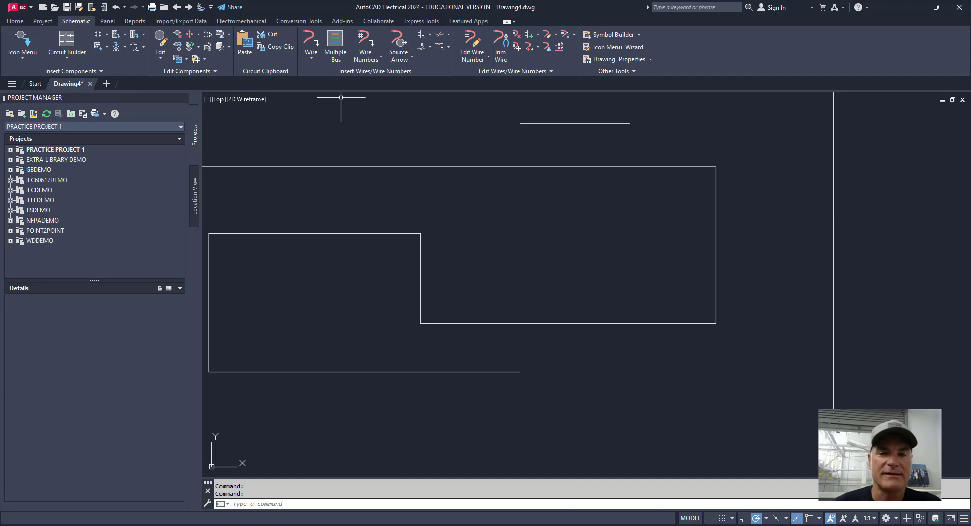
Insert a 45 degree wire from the open space inside the loop diagonally down to the lower horizontal wire.
{"action": "left_click", "coordinate": [311, 59]}
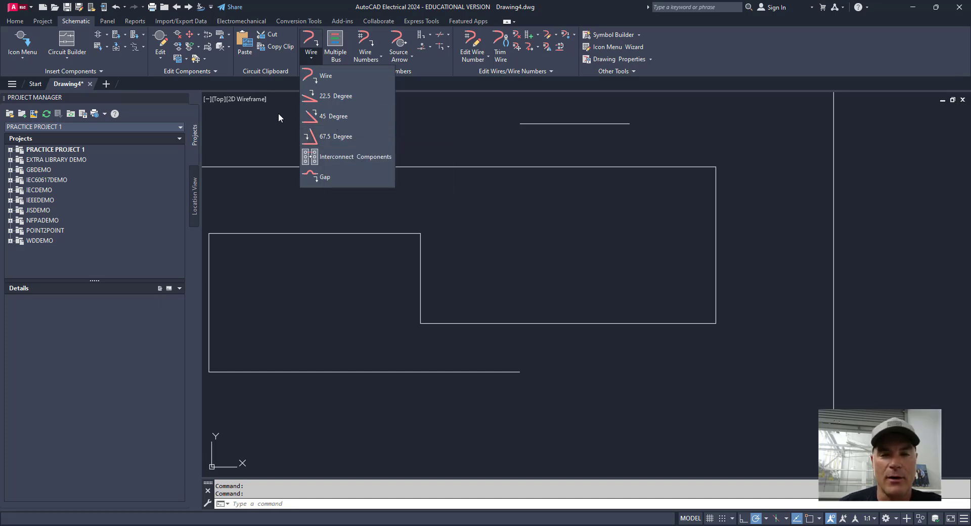
{"action": "left_click", "coordinate": [309, 119]}
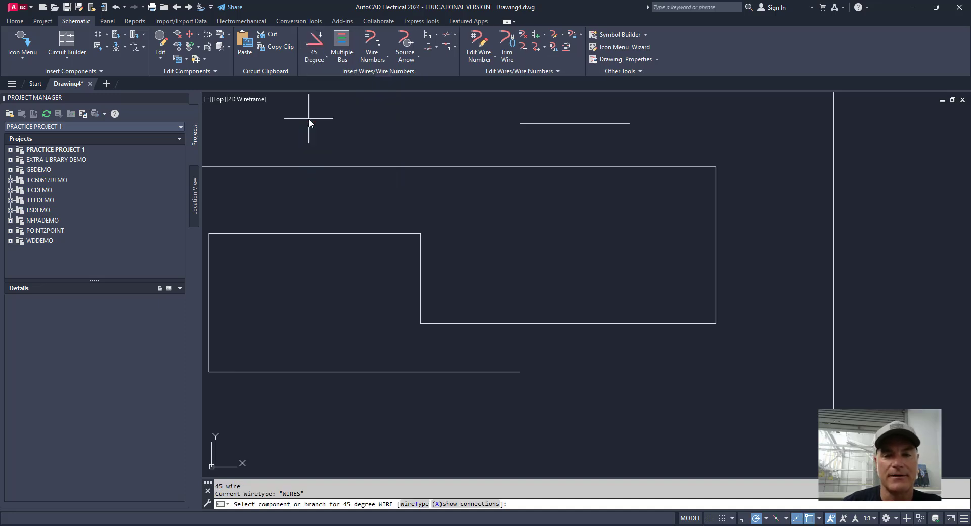
{"action": "left_click", "coordinate": [480, 208]}
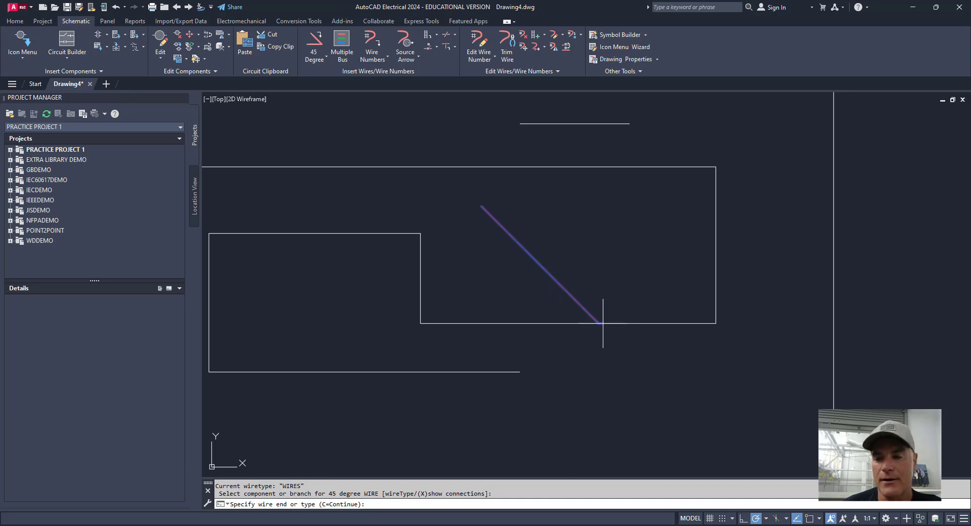
{"action": "left_click", "coordinate": [603, 323]}
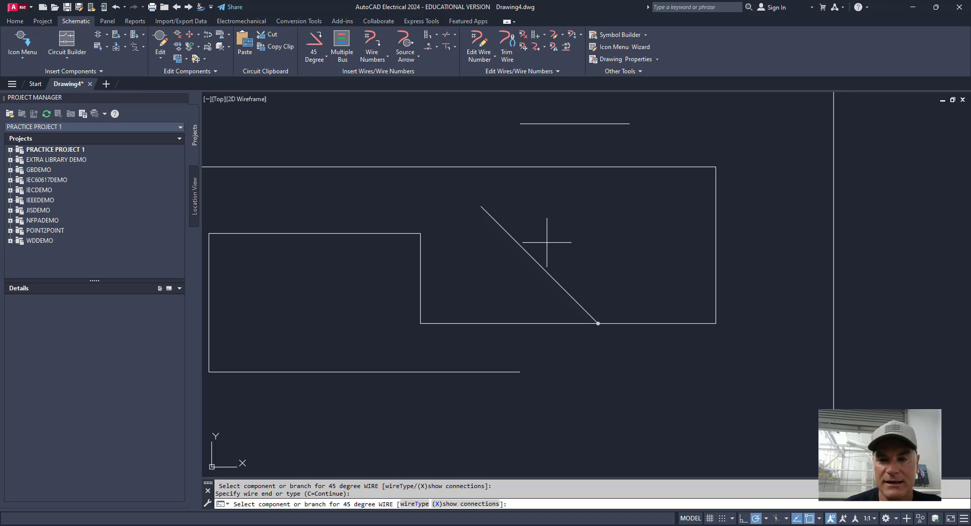
Branch a 45 degree wire off the diagonal's middle, and continue it with a vertical-start segment to the right-hand vertical wire.
{"action": "left_click", "coordinate": [535, 260]}
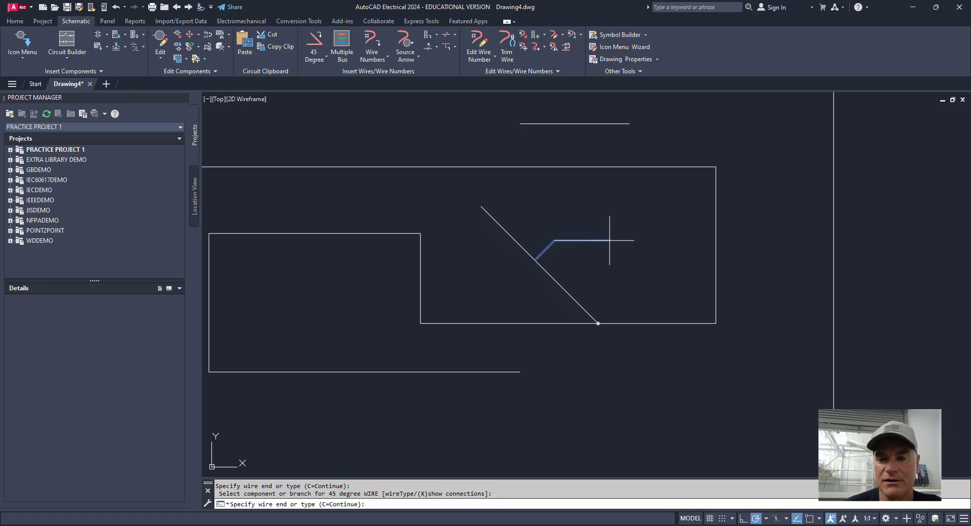
{"action": "left_click", "coordinate": [652, 216]}
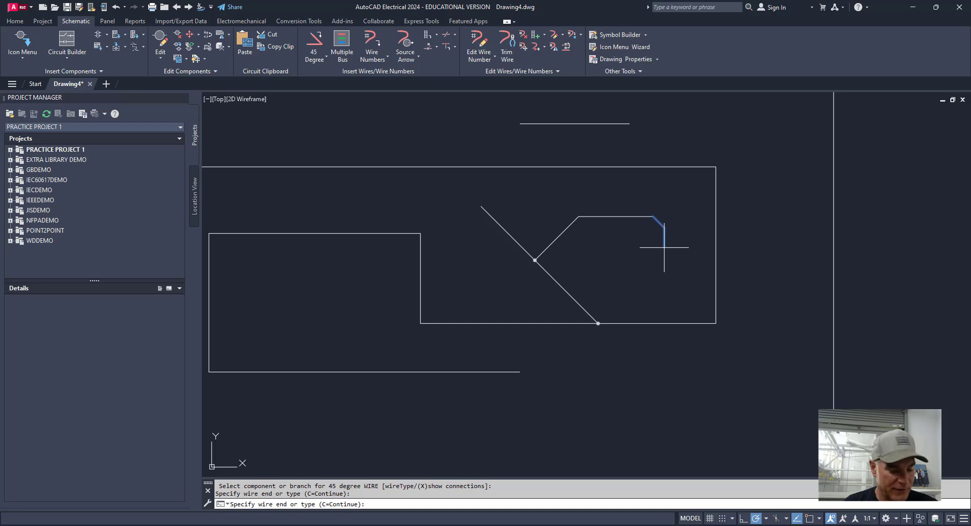
{"action": "type", "text": "v"}
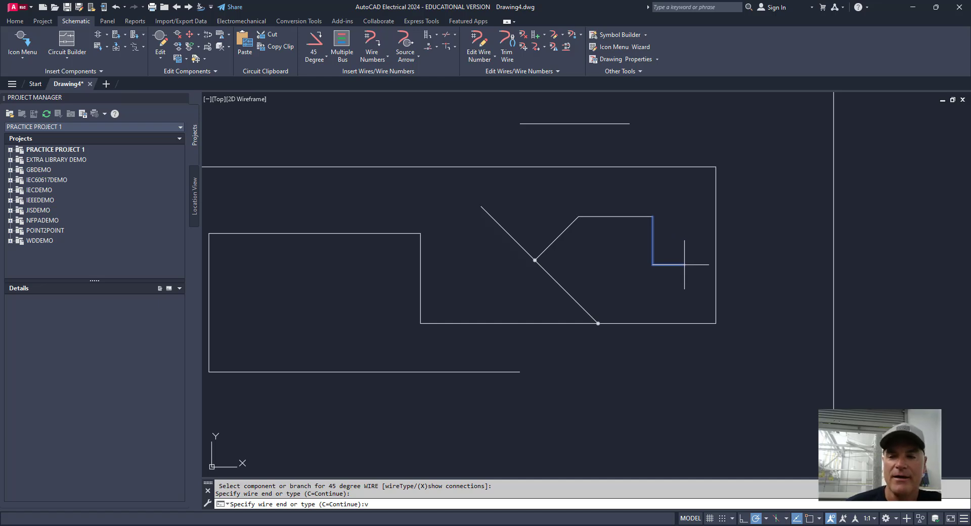
{"action": "left_click", "coordinate": [716, 268]}
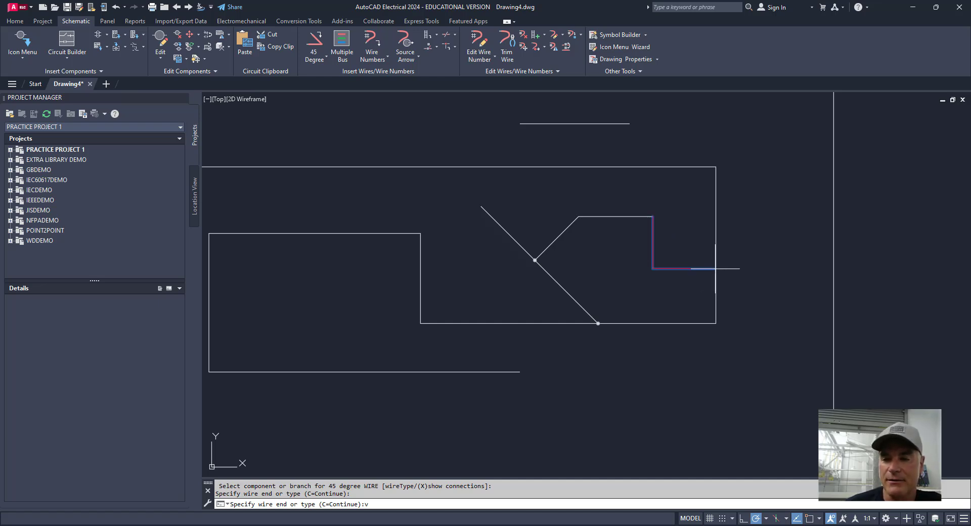
{"action": "type", "text": "v"}
{"action": "key", "text": "Return"}
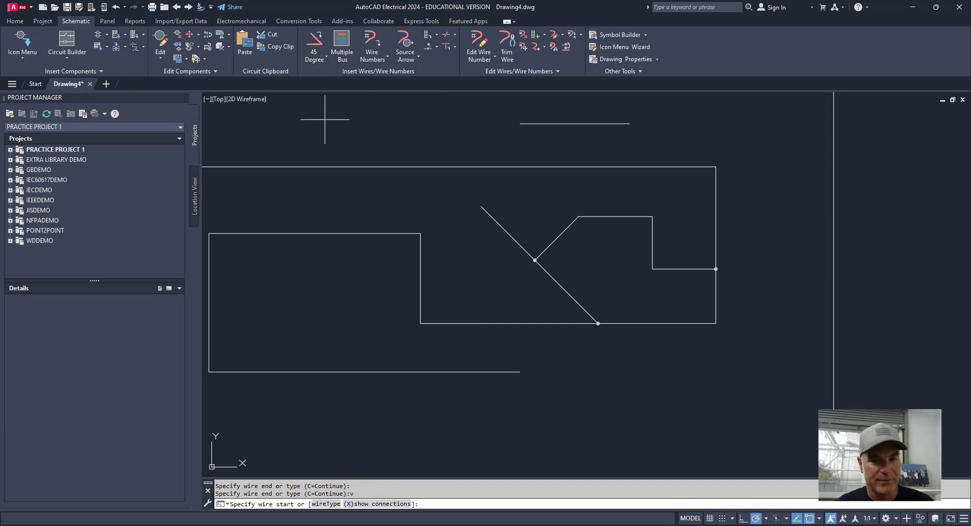
{"action": "key", "text": "Escape"}
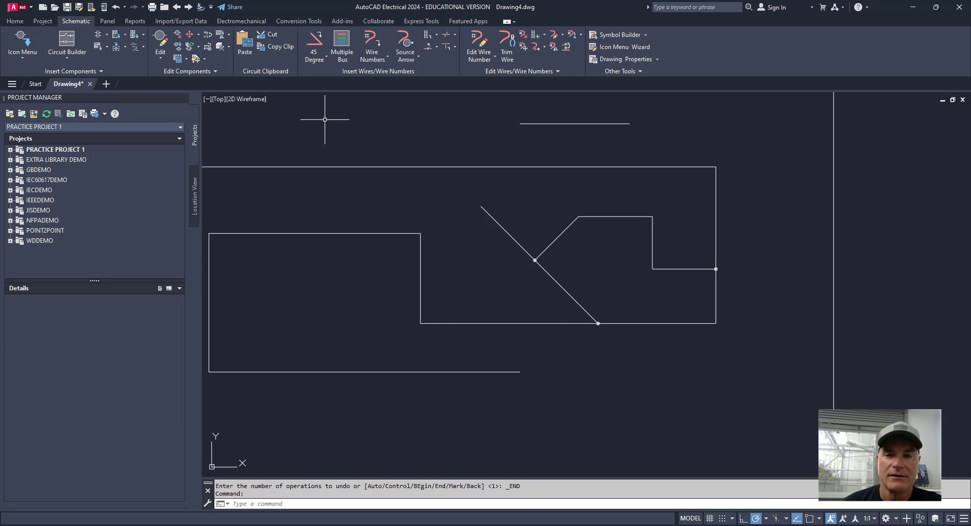
Insert a straight vertical wire joining the upper and lower horizontal wires of the left-hand loop.
{"action": "left_click", "coordinate": [314, 54]}
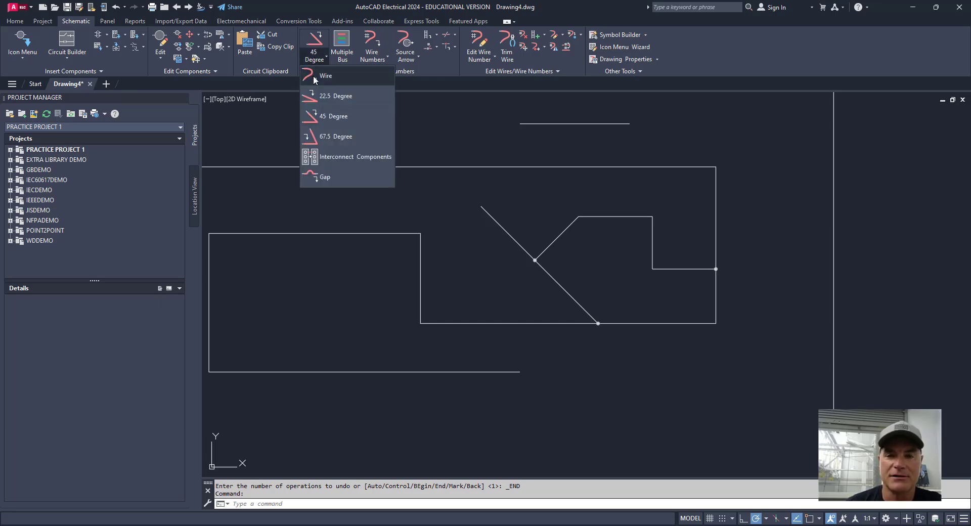
{"action": "left_click", "coordinate": [319, 75]}
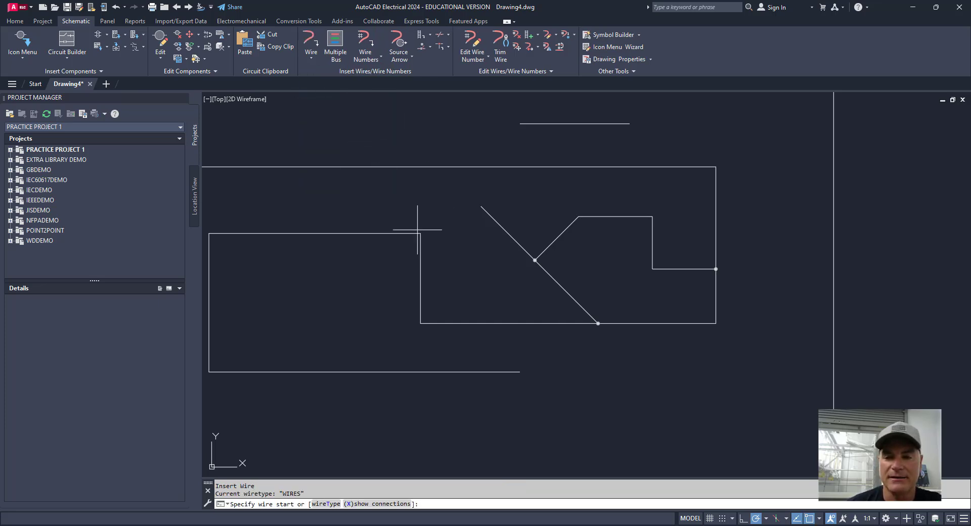
{"action": "left_click", "coordinate": [351, 233]}
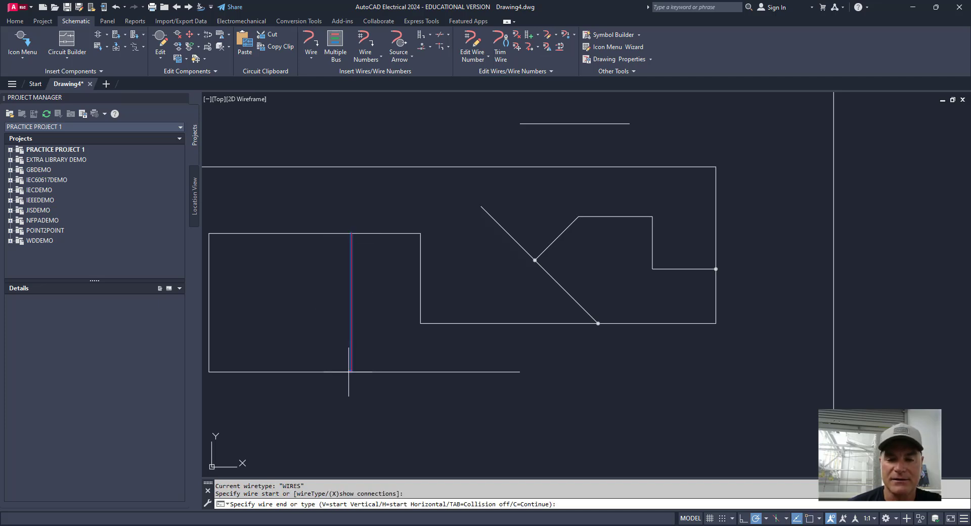
{"action": "left_click", "coordinate": [348, 371]}
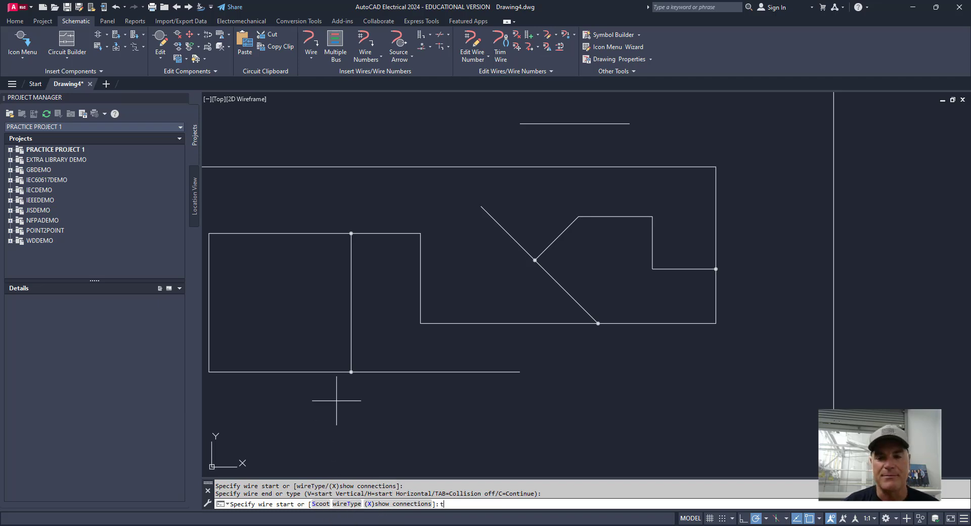
Review the wire types offered by the Wire command's wireType option, and exit without choosing one.
{"action": "key", "text": "Return"}
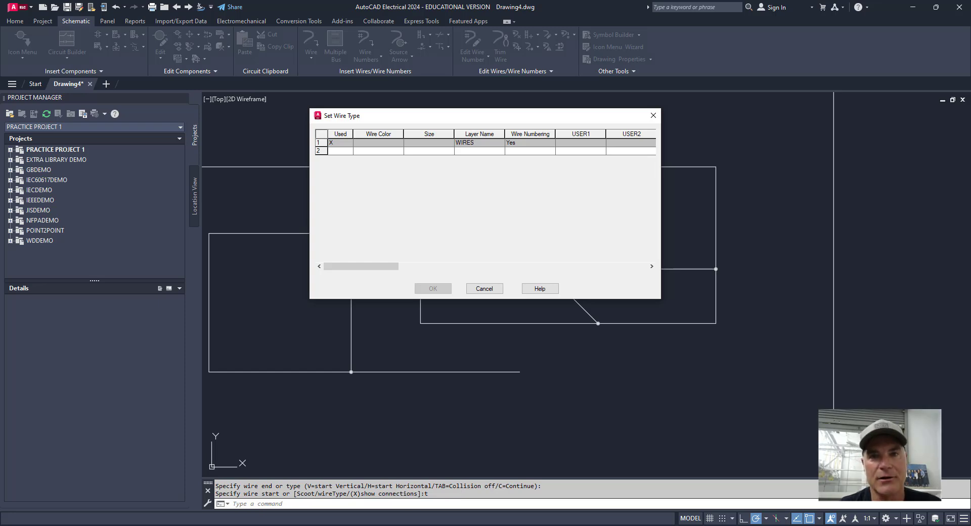
{"action": "left_click", "coordinate": [469, 150]}
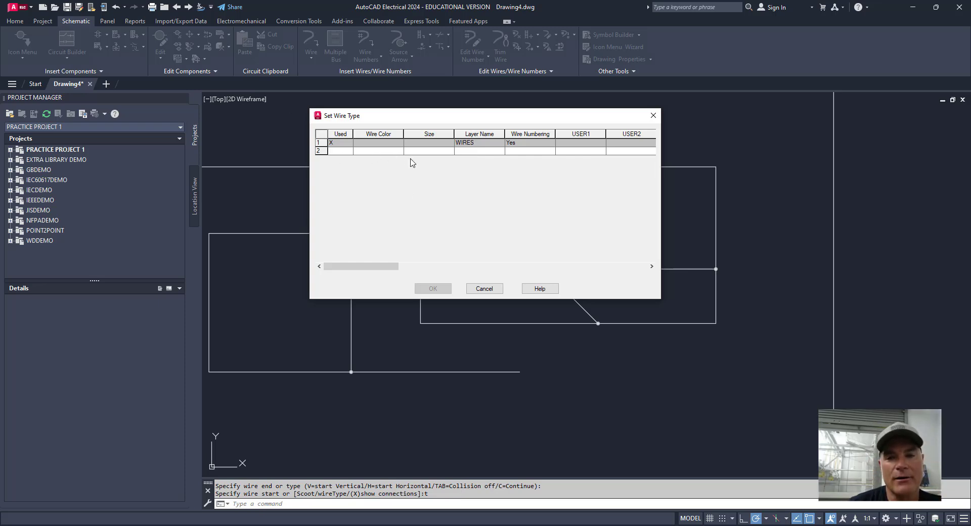
{"action": "left_click", "coordinate": [484, 290]}
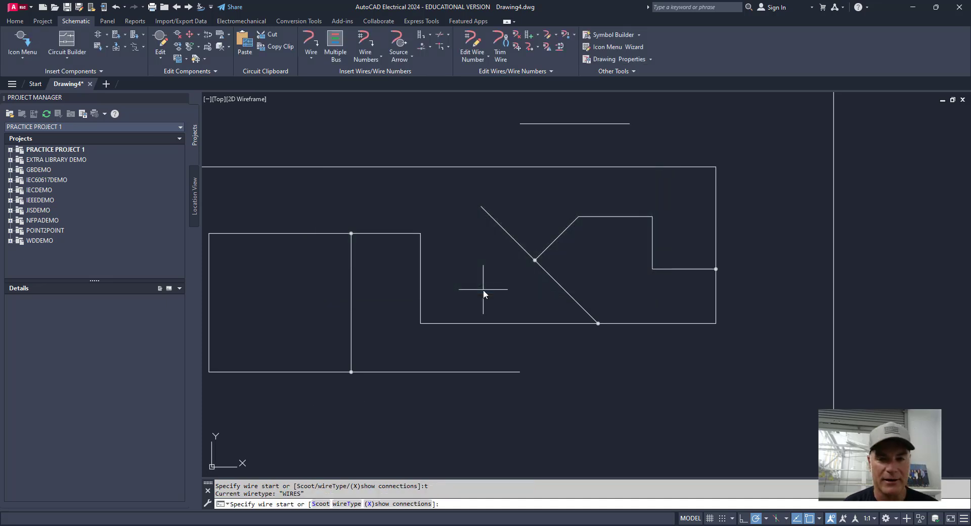
{"action": "key", "text": "Escape"}
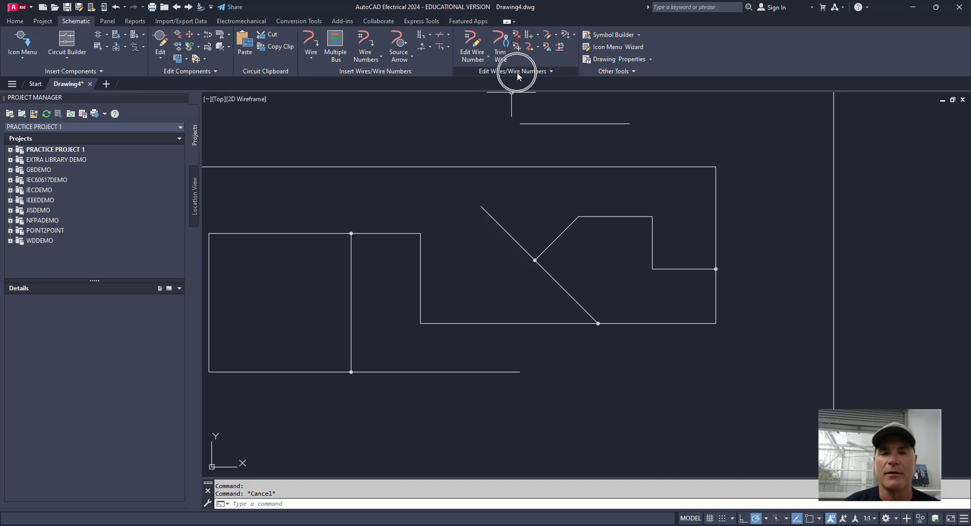
Create a new wire type with wire color BLU and size 18AWG in the Create/Edit Wire Type table.
{"action": "left_click", "coordinate": [549, 38]}
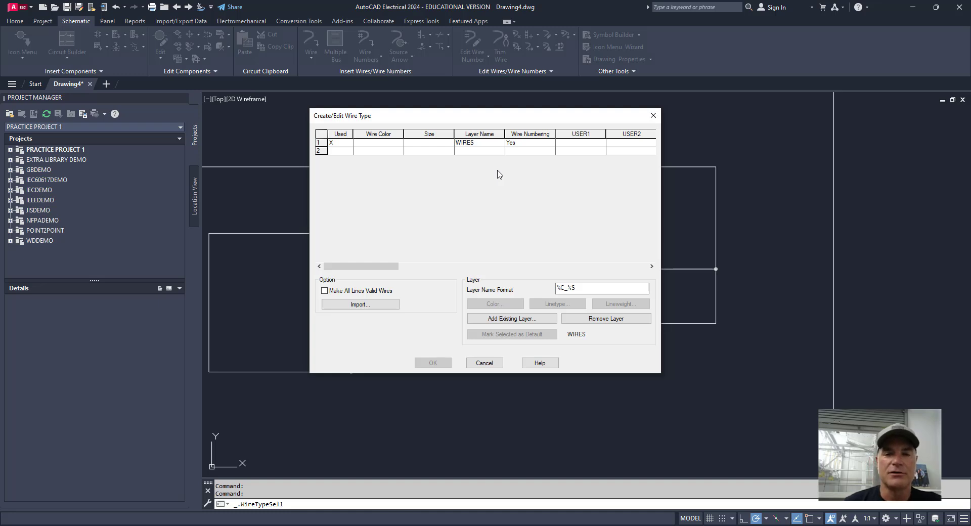
{"action": "left_click", "coordinate": [369, 151]}
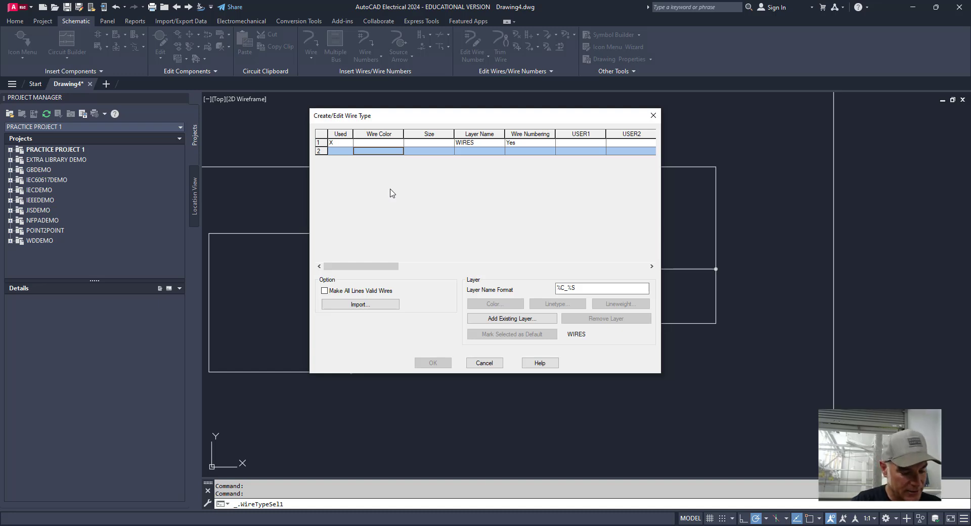
{"action": "type", "text": "BLU"}
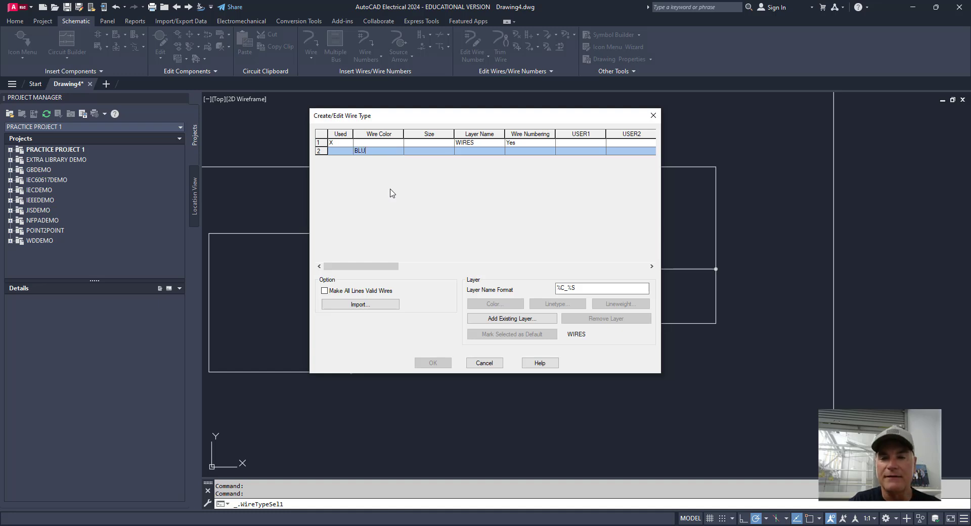
{"action": "key", "text": "Return"}
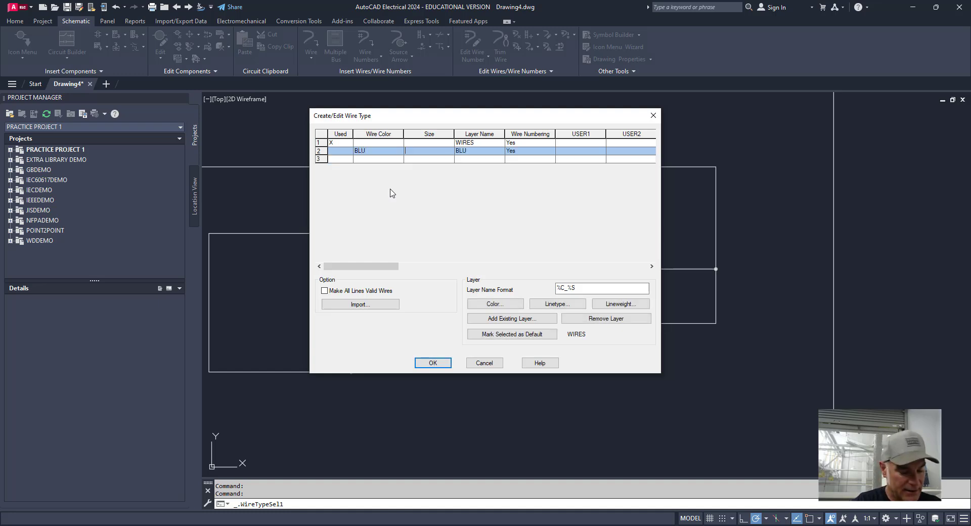
{"action": "type", "text": "18AWG"}
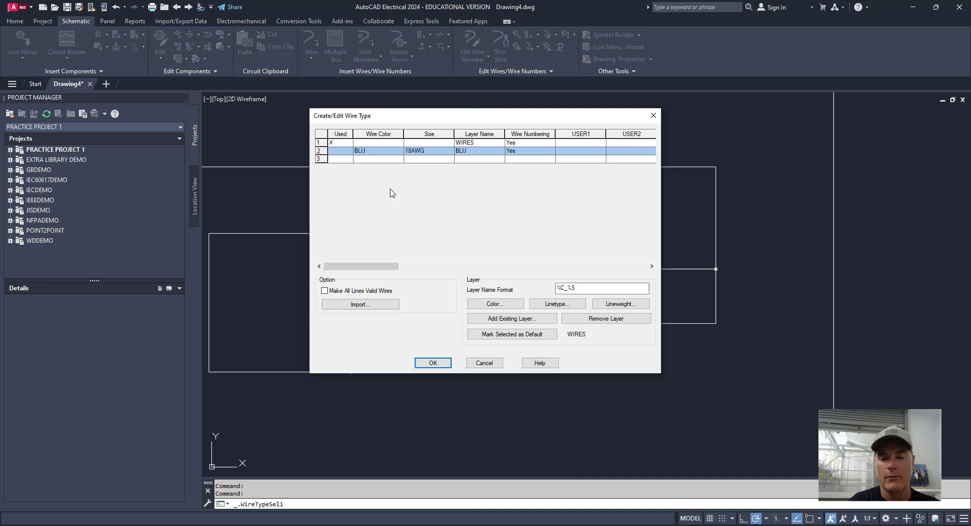
{"action": "key", "text": "Return"}
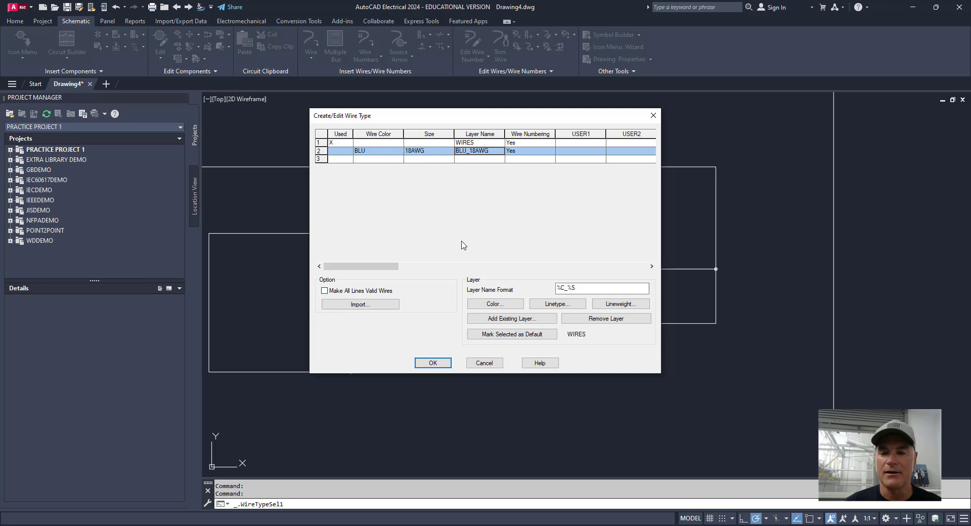
Assign index color 150 to the BLU_18AWG wire layer, and make that wire type the default.
{"action": "left_click", "coordinate": [480, 304]}
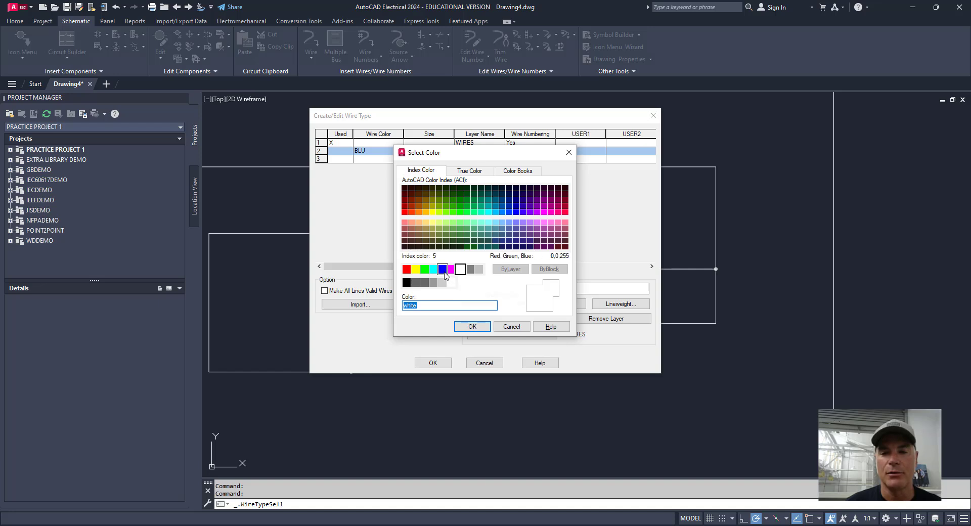
{"action": "left_click", "coordinate": [502, 211]}
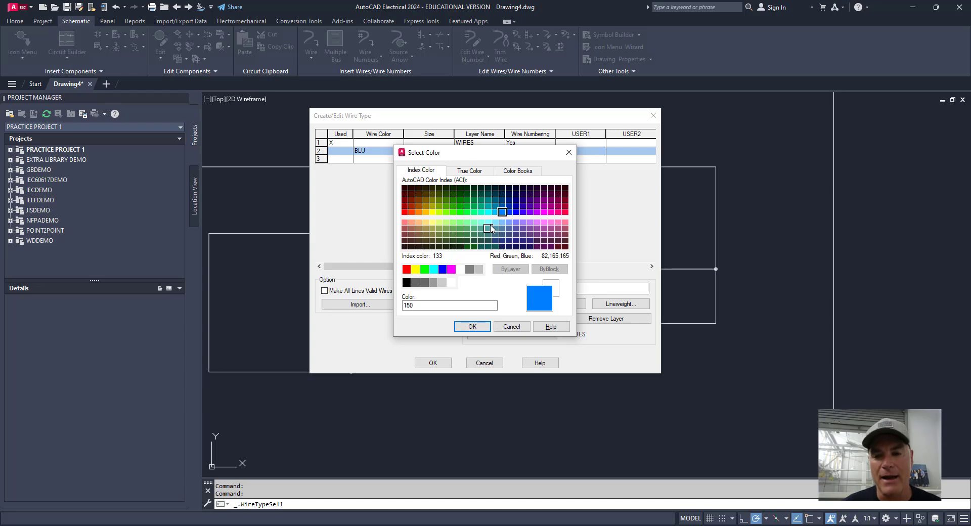
{"action": "left_click", "coordinate": [468, 326]}
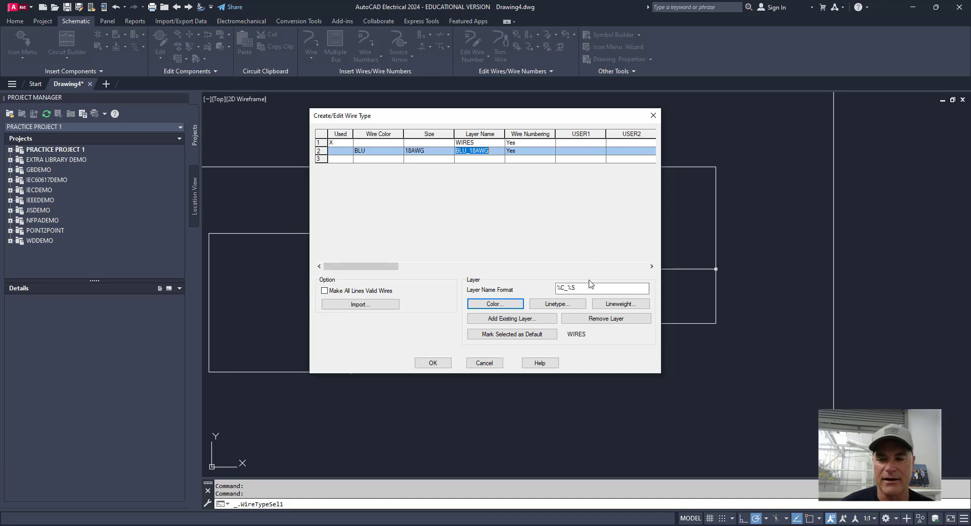
{"action": "left_click", "coordinate": [491, 304]}
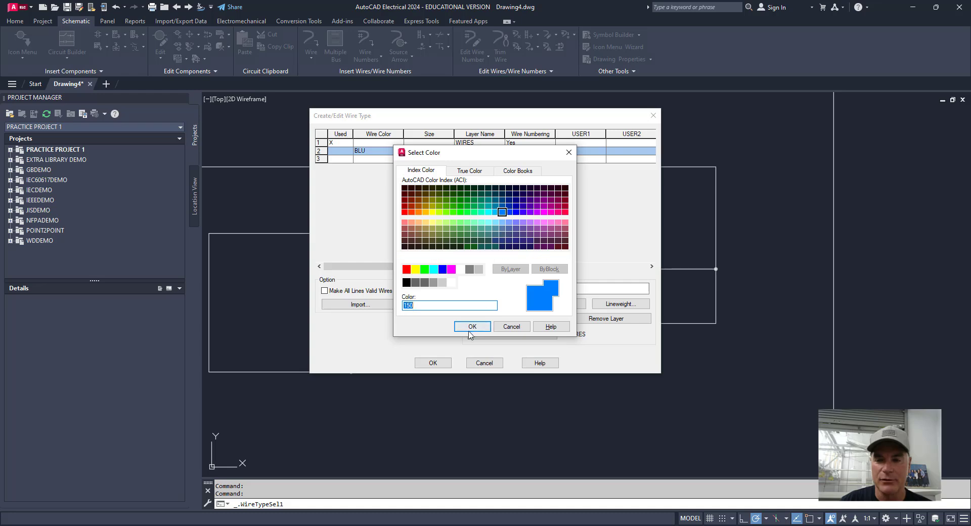
{"action": "left_click", "coordinate": [472, 326]}
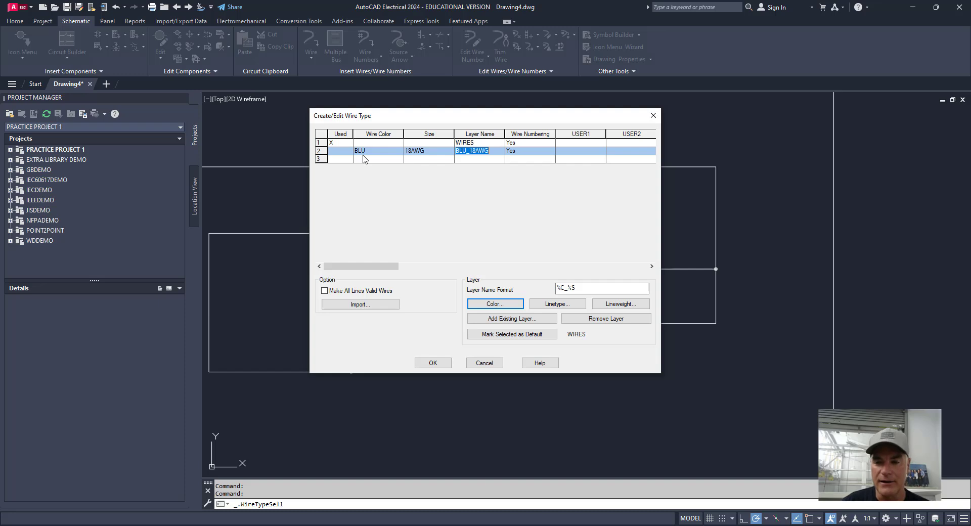
{"action": "left_click", "coordinate": [514, 334]}
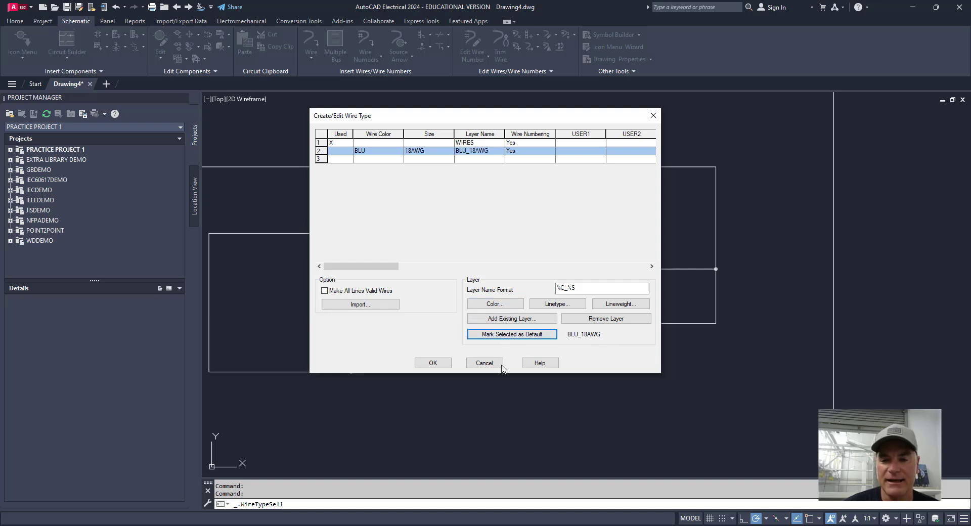
{"action": "left_click", "coordinate": [433, 363]}
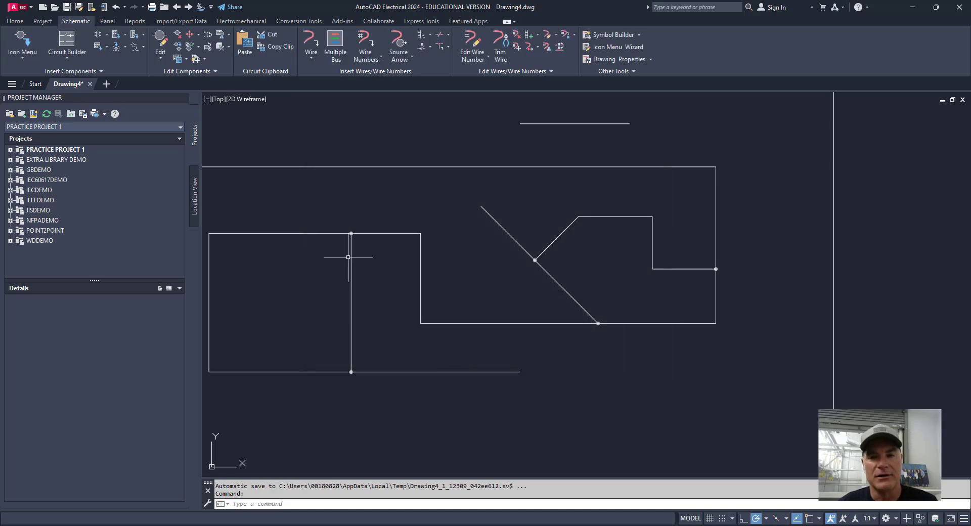
Insert a BLU_18AWG wire from above the upper horizontal wire, down across the three horizontal wires, ending in a short horizontal run to the right.
{"action": "left_click", "coordinate": [311, 39]}
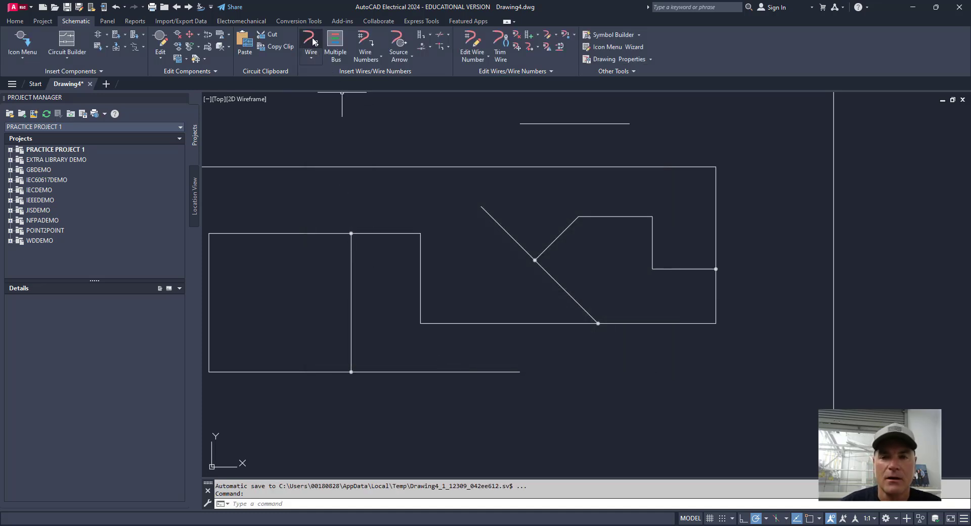
{"action": "left_click", "coordinate": [447, 130]}
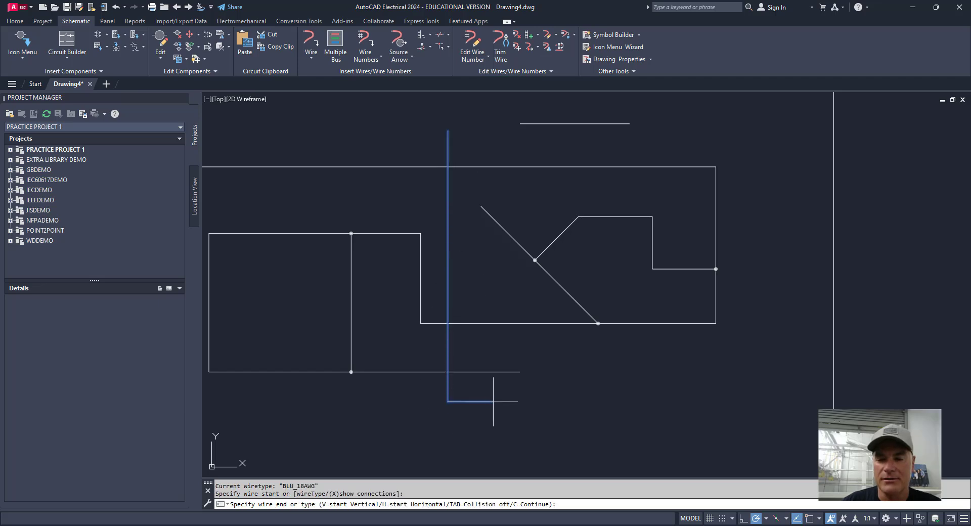
{"action": "left_click", "coordinate": [523, 407]}
{"action": "right_click", "coordinate": [605, 418]}
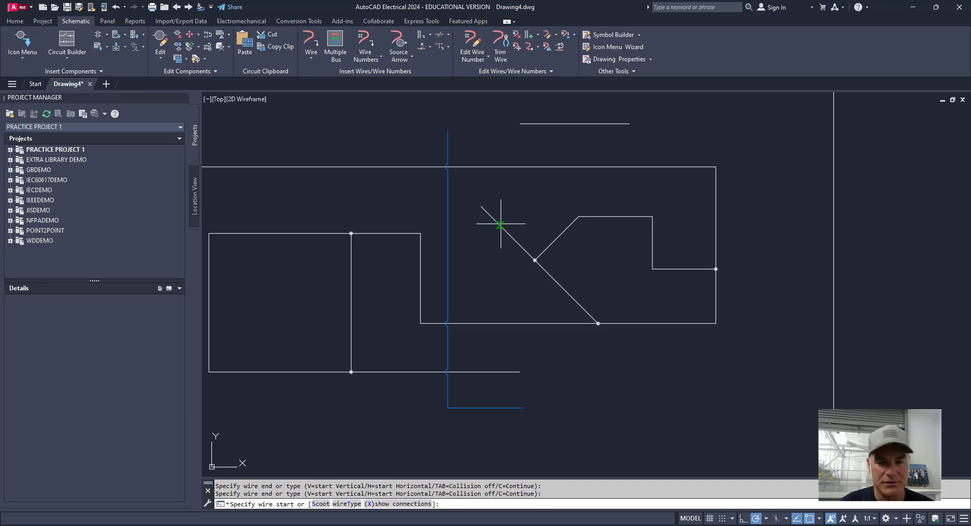
Branch a wire from the upper part of the right-hand vertical wire, running horizontally outward and then down into open space.
{"action": "left_click", "coordinate": [715, 191]}
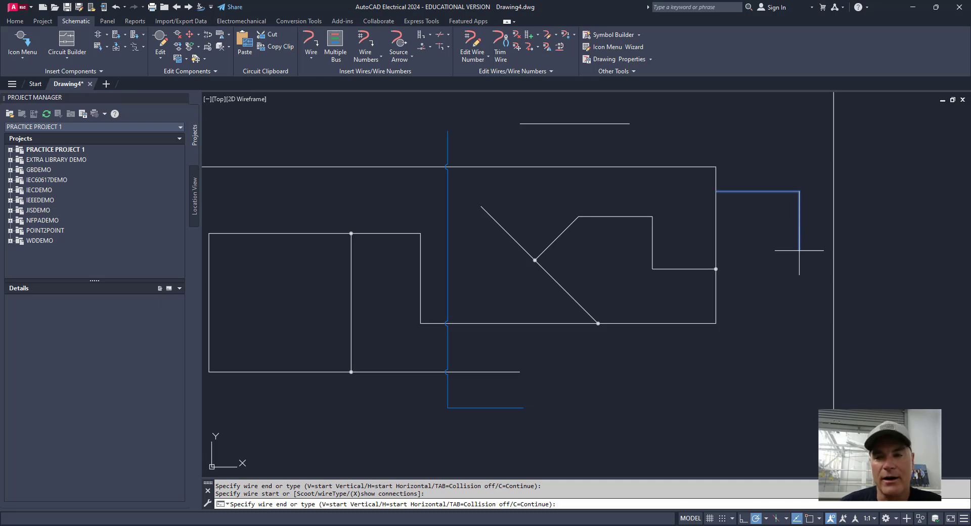
{"action": "left_click", "coordinate": [798, 250]}
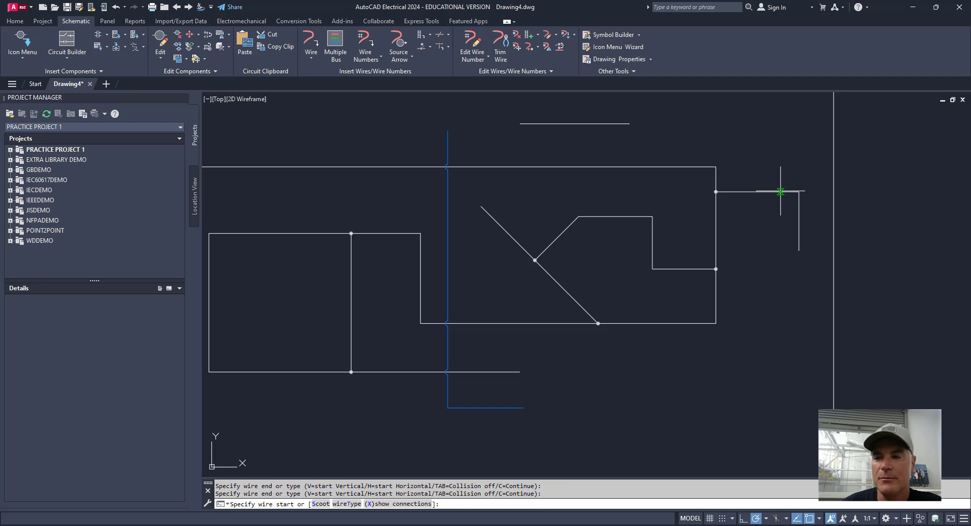
{"action": "key", "text": "Escape"}
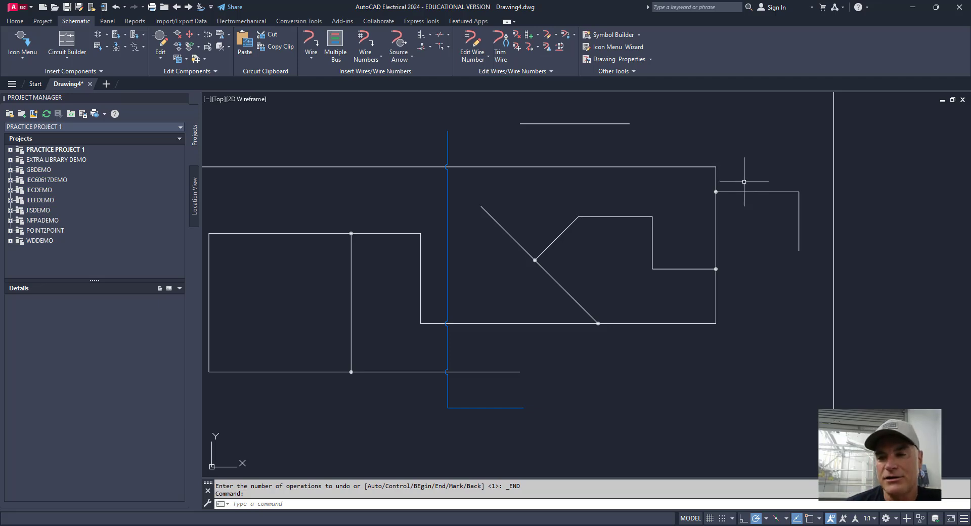
Convert the new right-hand branch and all wires in its network to the BLU_18AWG wire type.
{"action": "mouse_move", "coordinate": [747, 190]}
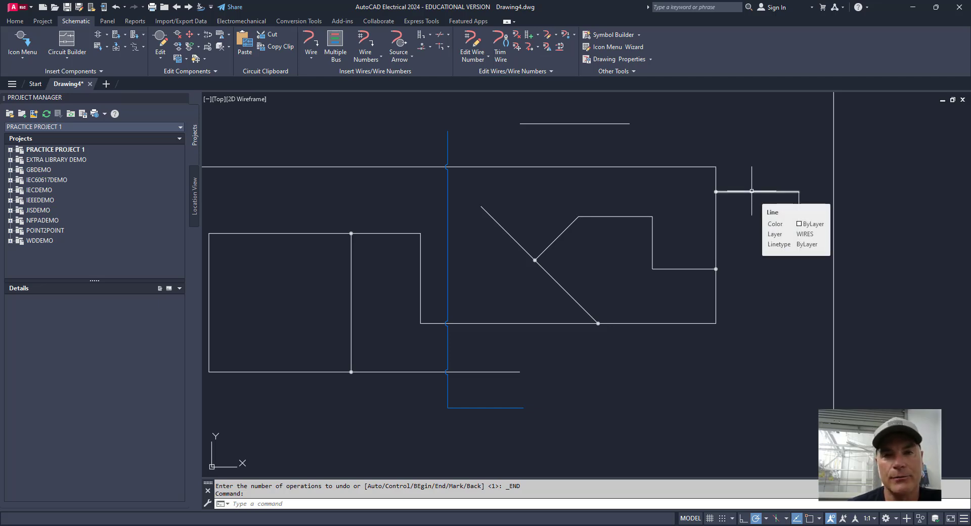
{"action": "right_click", "coordinate": [751, 191]}
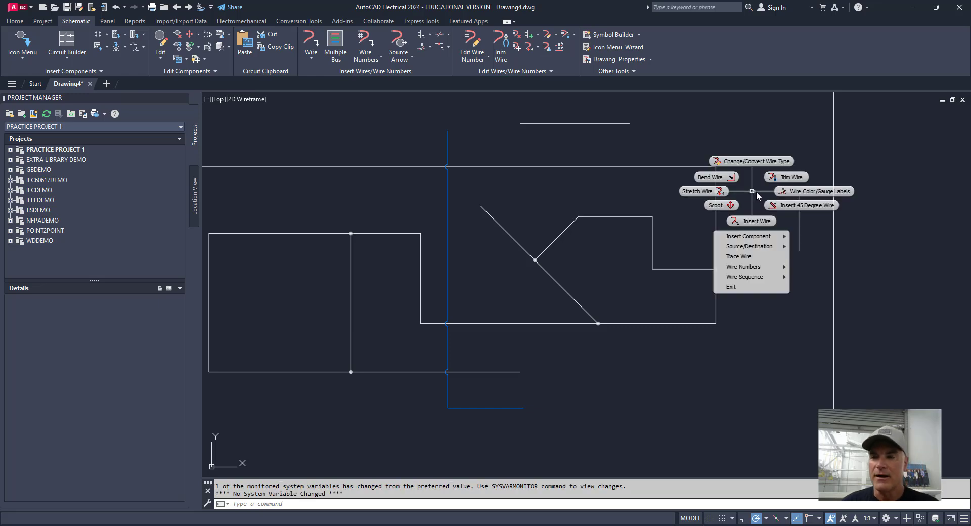
{"action": "left_click", "coordinate": [756, 161]}
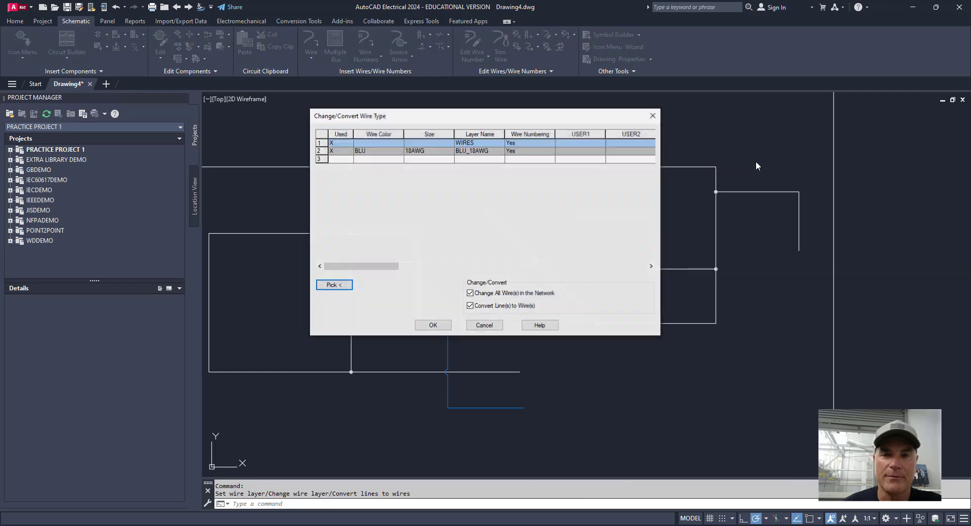
{"action": "left_click", "coordinate": [383, 151]}
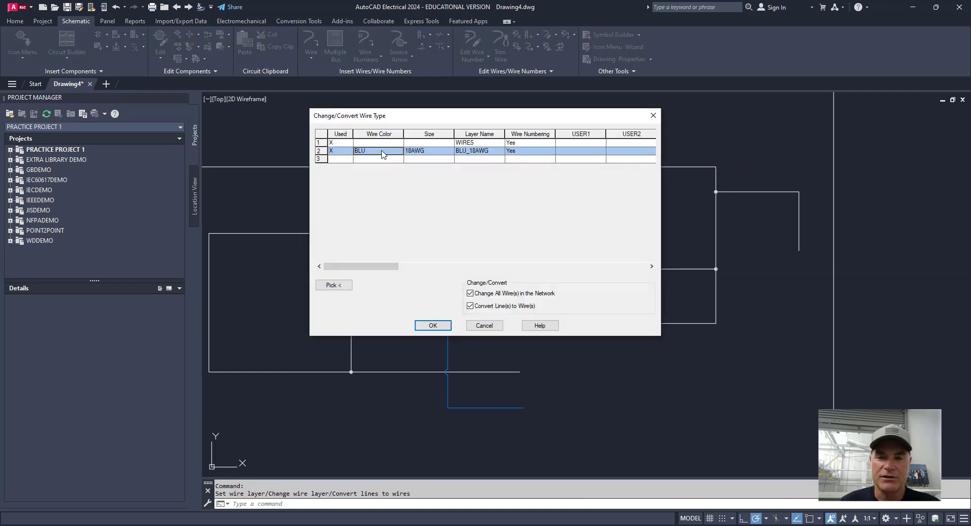
{"action": "left_click", "coordinate": [430, 326]}
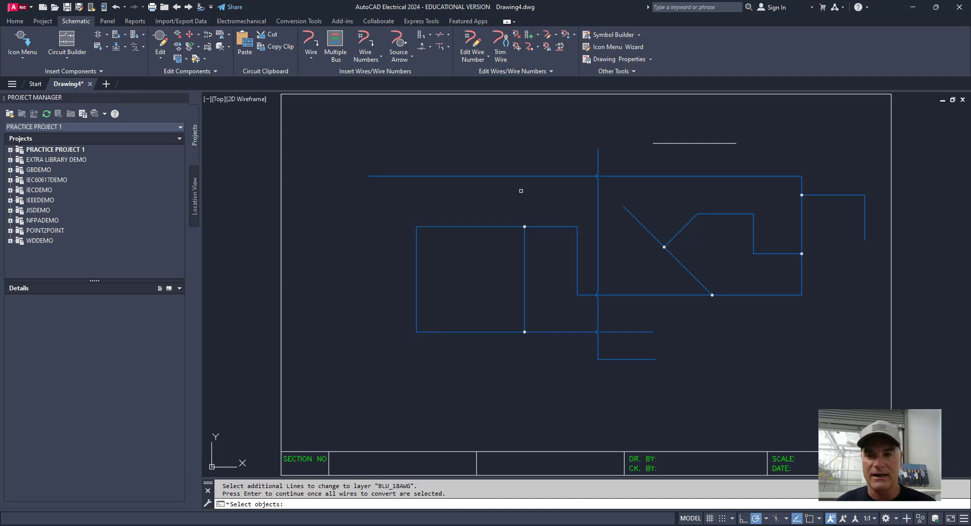
{"action": "key", "text": "Return"}
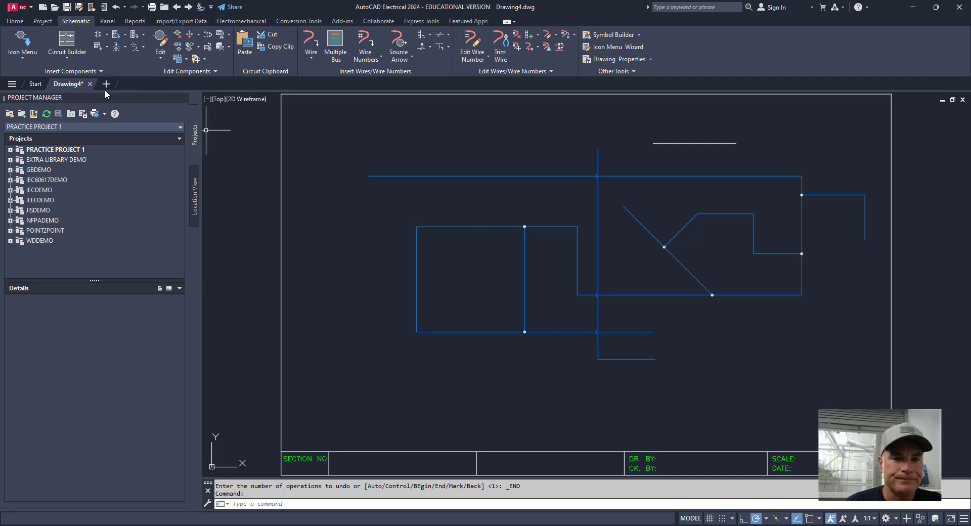
Create a new drawing from the Start page.
{"action": "left_click", "coordinate": [40, 86]}
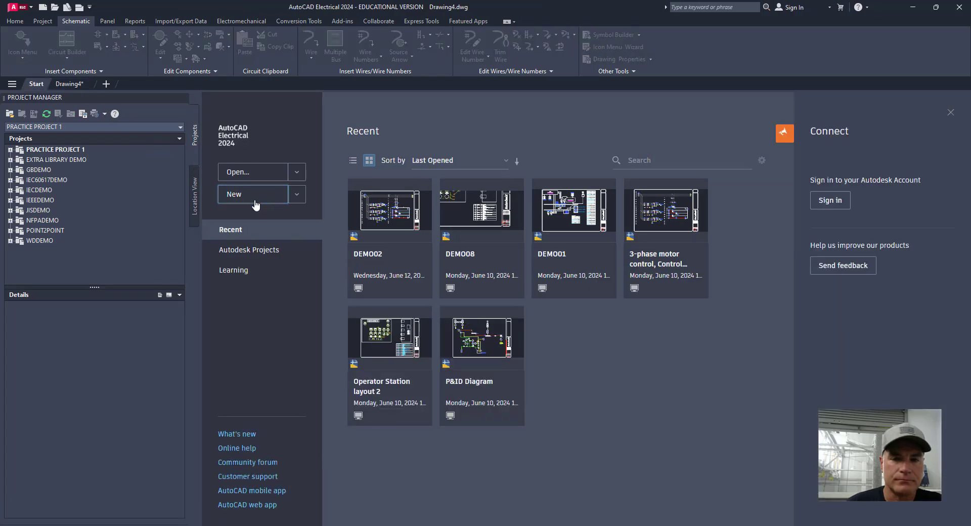
{"action": "left_click", "coordinate": [257, 197]}
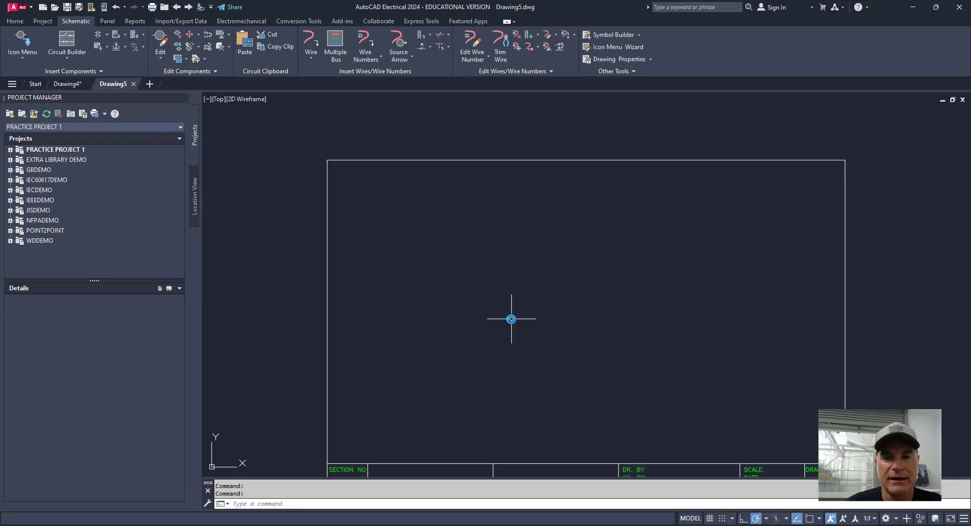
{"action": "middle_click_drag", "start_coordinate": [511, 318], "coordinate": [493, 276]}
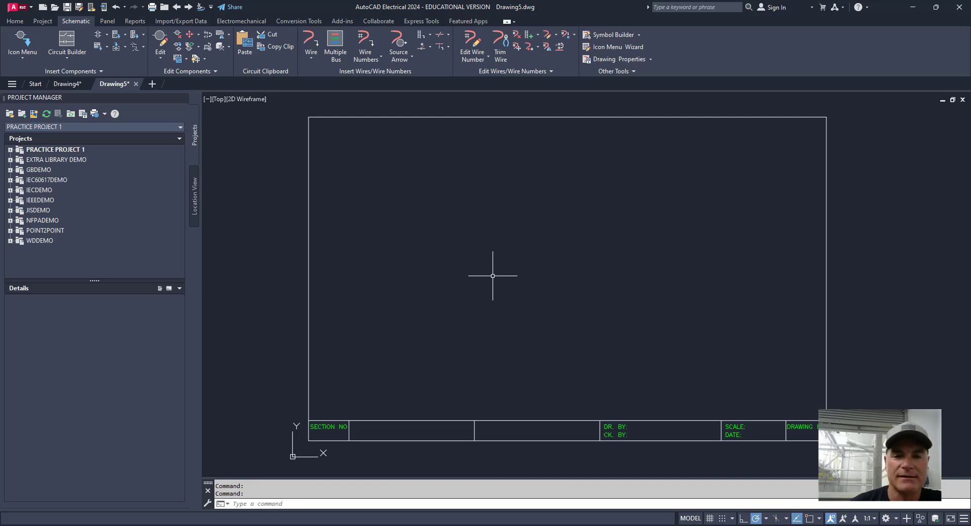
Start a multiple wire bus, accept inserting the WD_M block matched to project settings, and choose Empty Space, Go Vertical.
{"action": "left_click", "coordinate": [335, 46]}
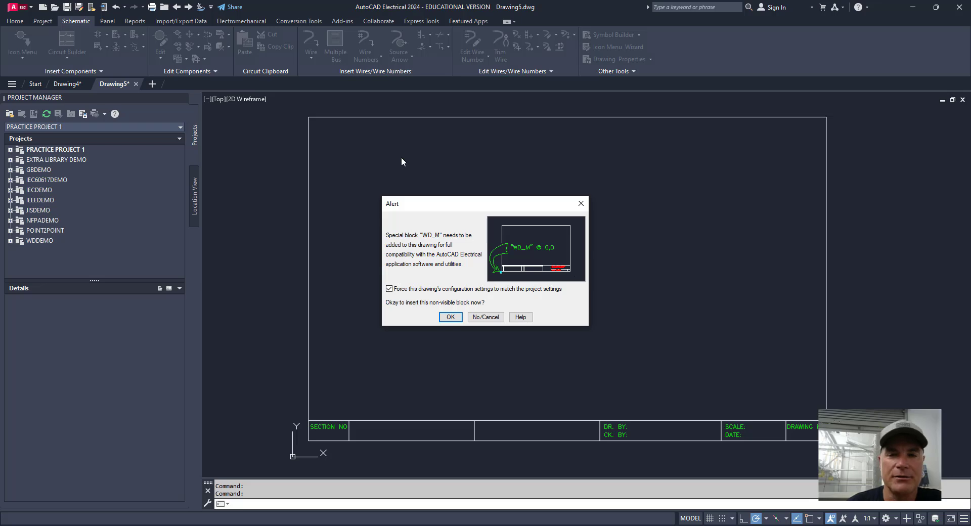
{"action": "left_click", "coordinate": [451, 316]}
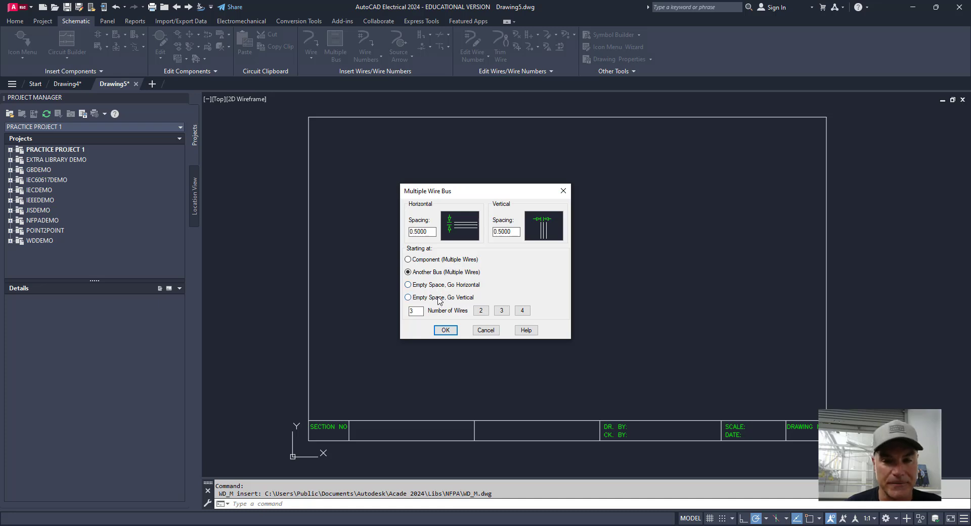
{"action": "left_click_drag", "start_coordinate": [432, 232], "coordinate": [406, 231]}
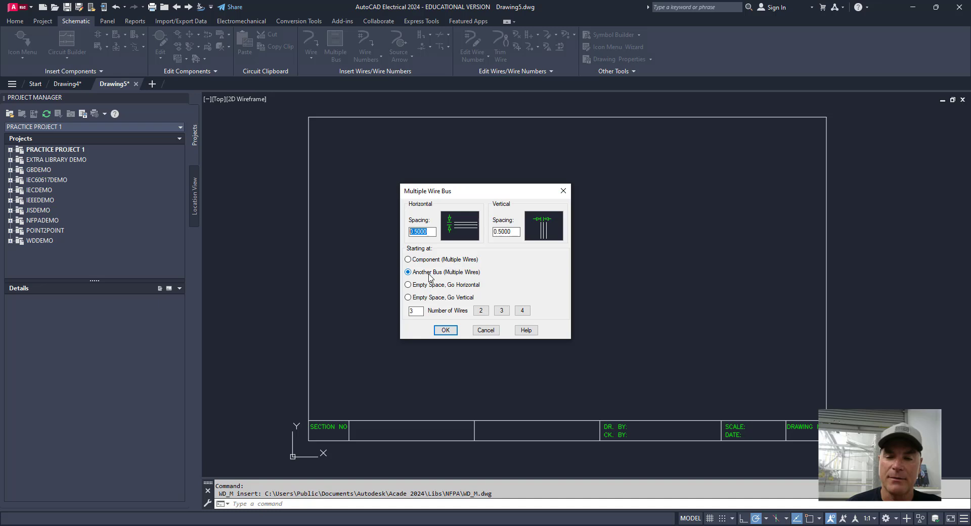
{"action": "left_click", "coordinate": [408, 297]}
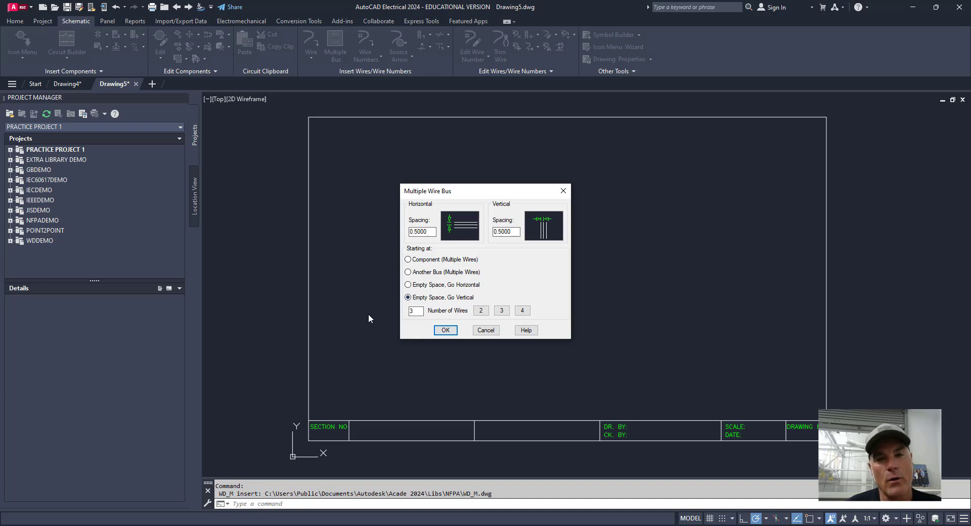
Try other wire counts for the bus, including 4 and 6.
{"action": "left_click_drag", "start_coordinate": [417, 309], "coordinate": [404, 308]}
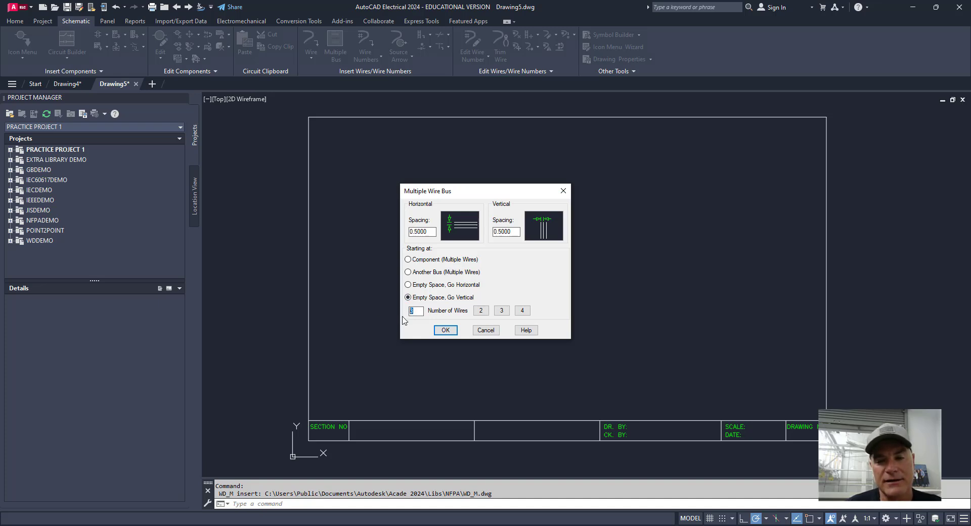
{"action": "left_click", "coordinate": [481, 311]}
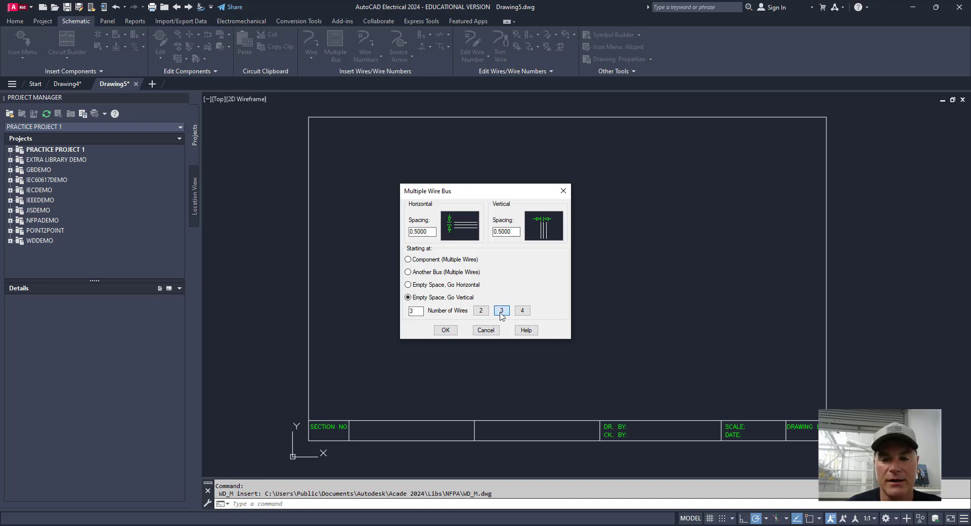
{"action": "left_click", "coordinate": [521, 310]}
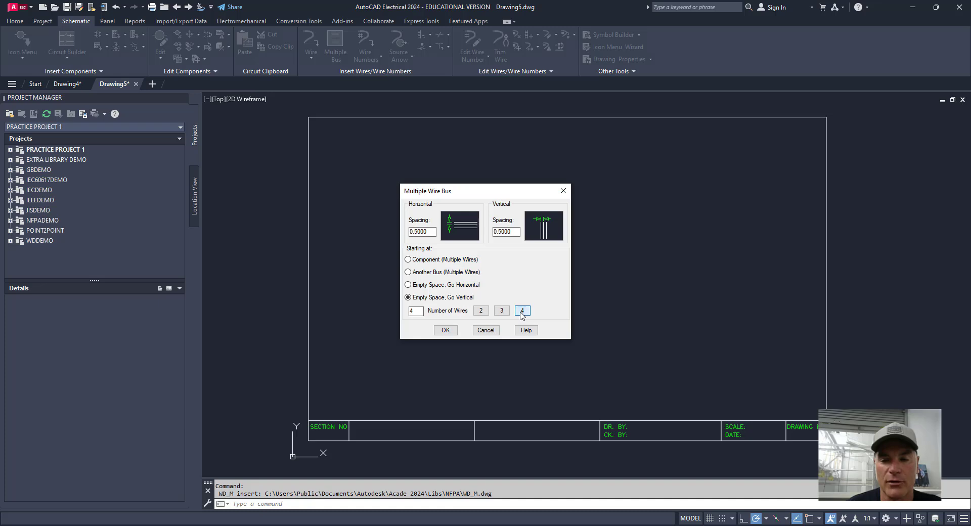
{"action": "double_click", "coordinate": [413, 312]}
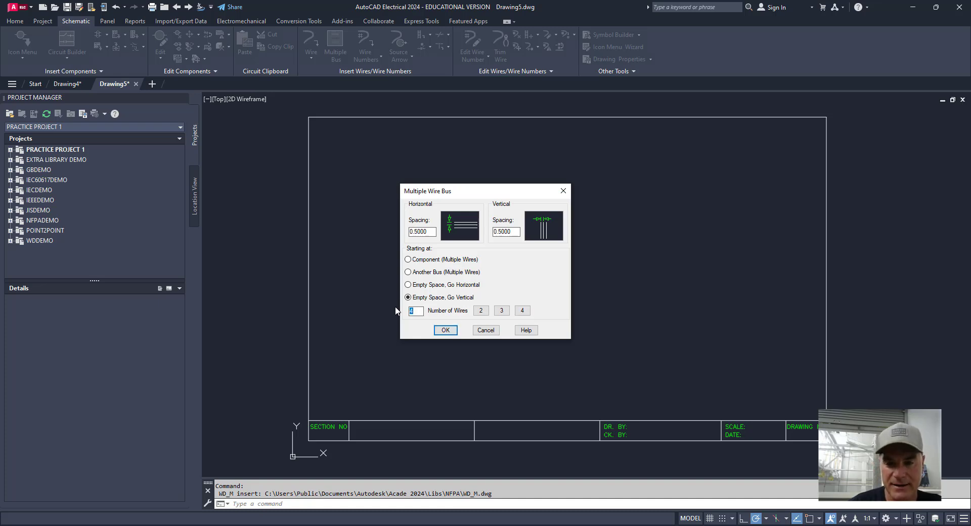
{"action": "type", "text": "6"}
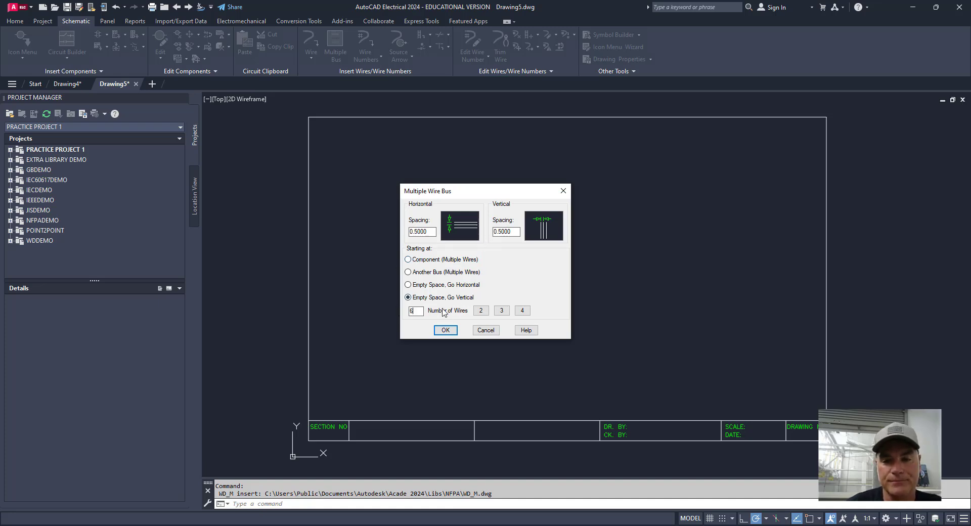
Set the number of wires to 3 and draw a straight vertical bus down the middle of the drawing frame.
{"action": "left_click", "coordinate": [501, 310]}
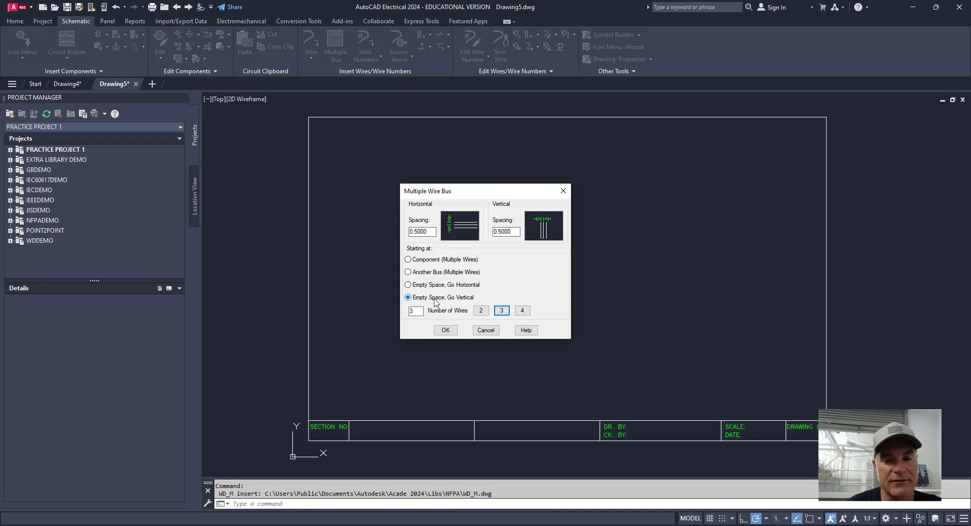
{"action": "left_click", "coordinate": [445, 330]}
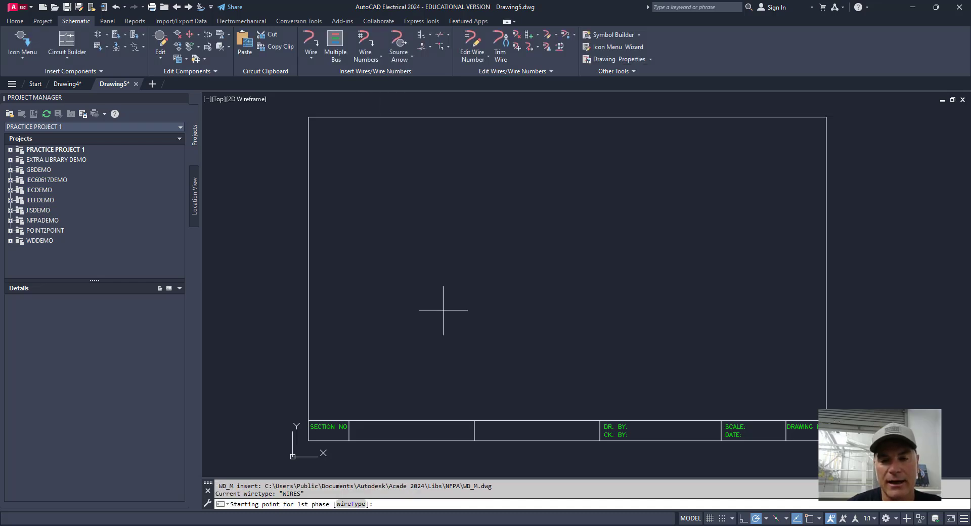
{"action": "left_click", "coordinate": [472, 174]}
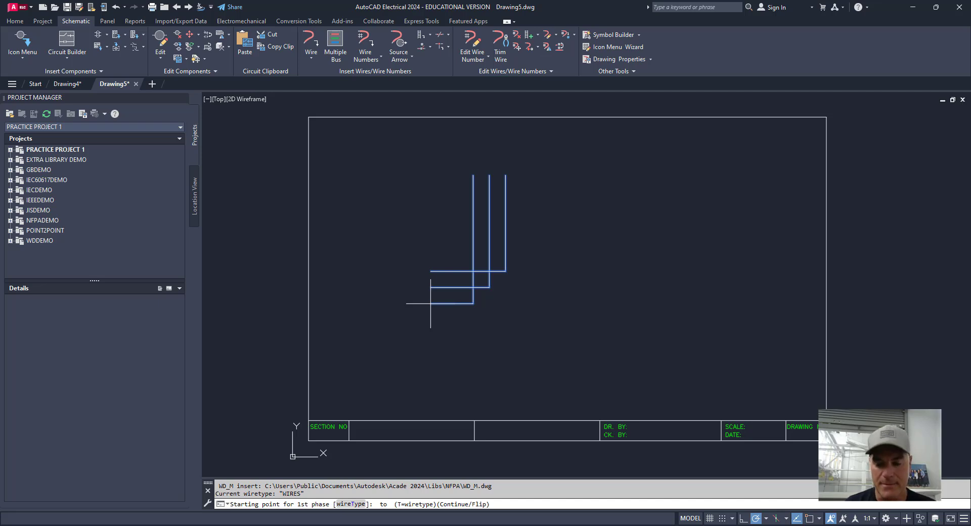
{"action": "key", "text": "Return"}
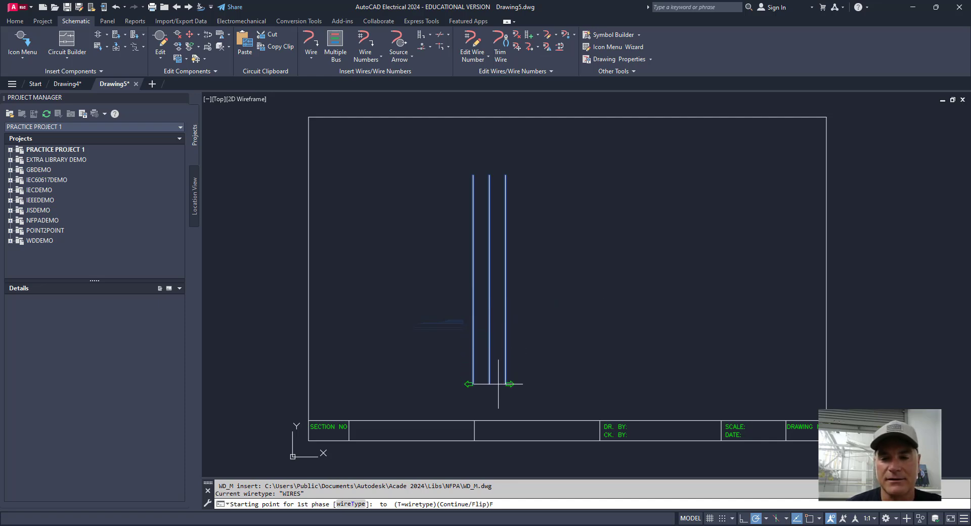
{"action": "left_click", "coordinate": [499, 384]}
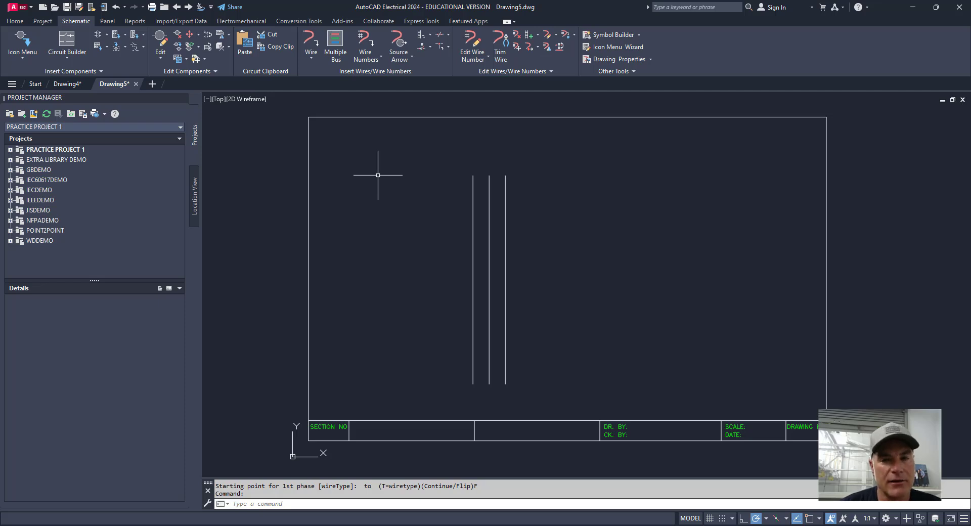
Branch a three-wire horizontal bus to the right from the upper part of the leftmost vertical wire, using Another Bus.
{"action": "left_click", "coordinate": [339, 45]}
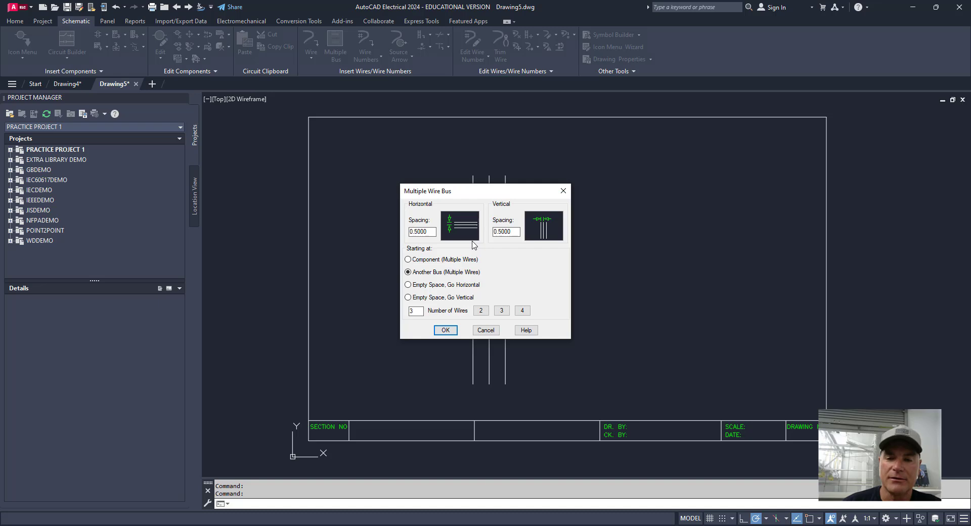
{"action": "left_click", "coordinate": [445, 330]}
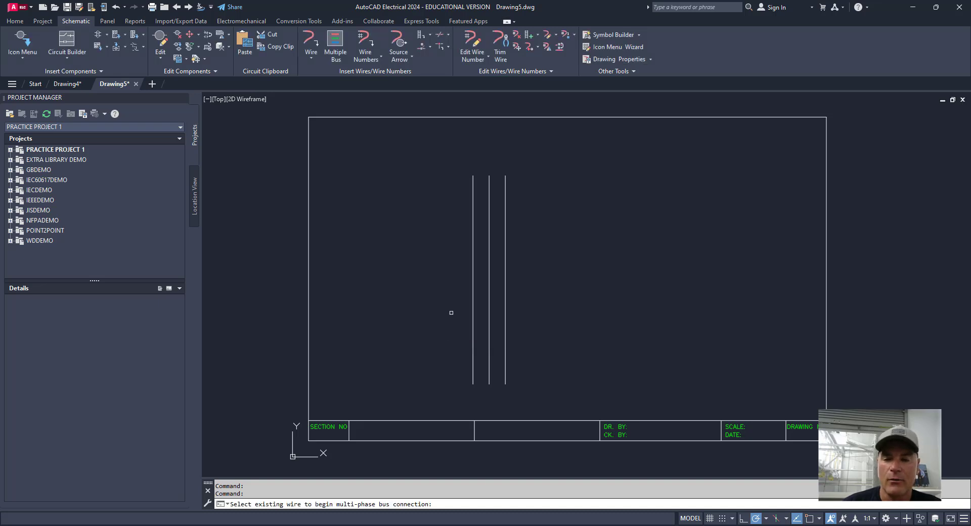
{"action": "left_click", "coordinate": [473, 239]}
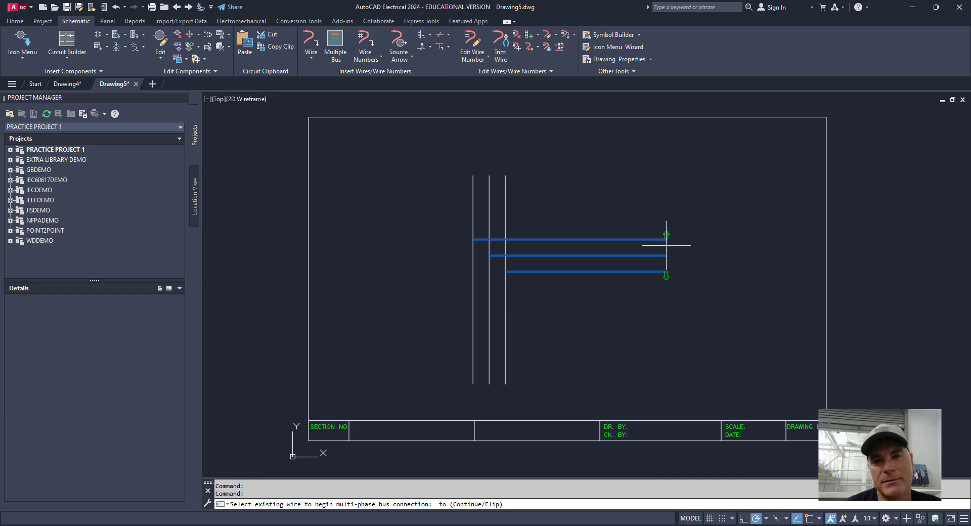
{"action": "left_click", "coordinate": [665, 245]}
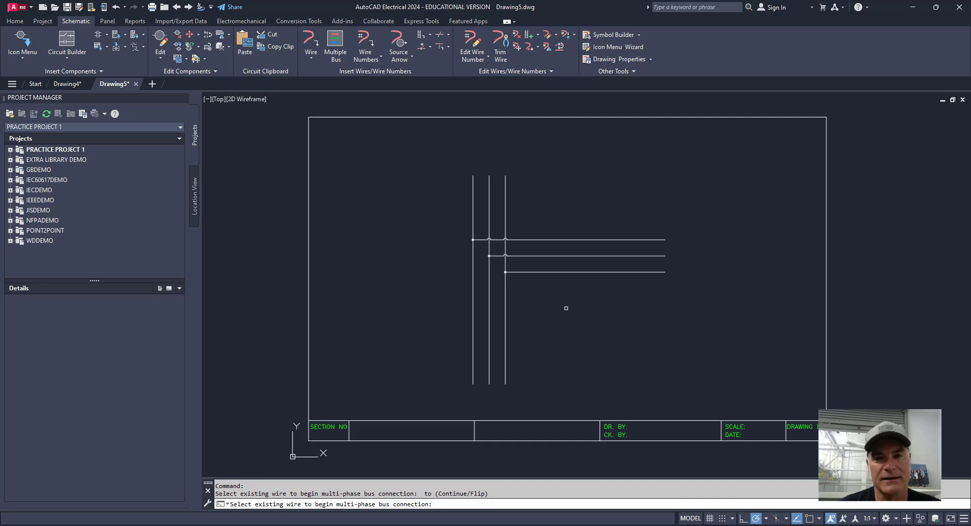
{"action": "key", "text": "Escape"}
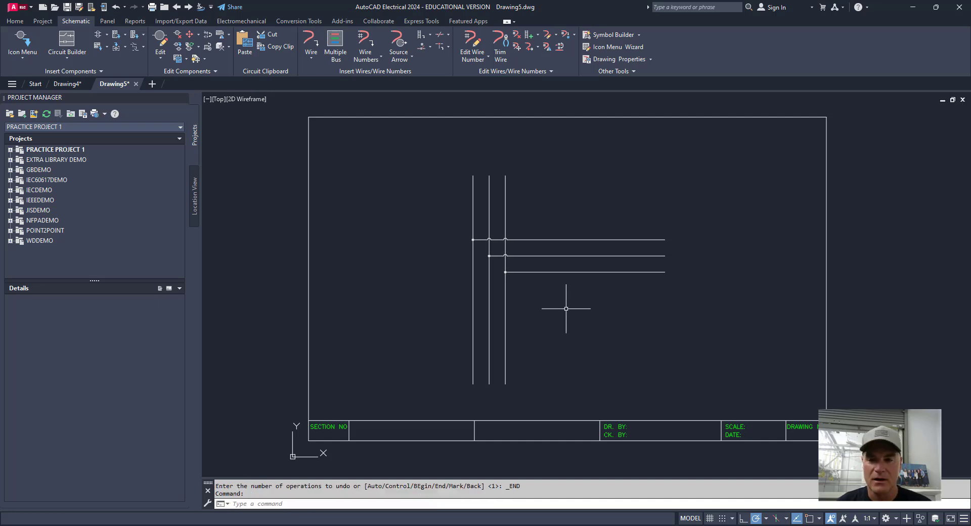
Branch a three-wire horizontal bus to the left from the lower part of the rightmost vertical wire, using Another Bus.
{"action": "left_click", "coordinate": [335, 43]}
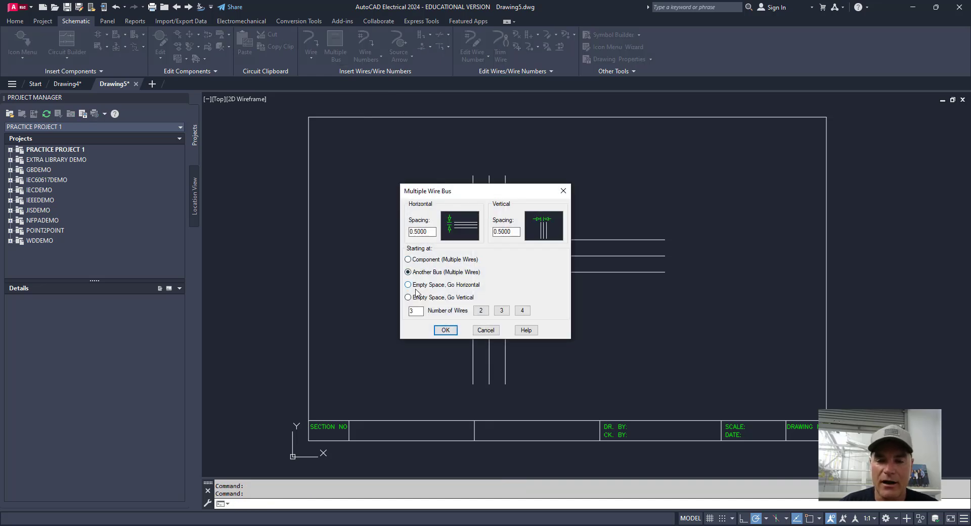
{"action": "left_click", "coordinate": [445, 332]}
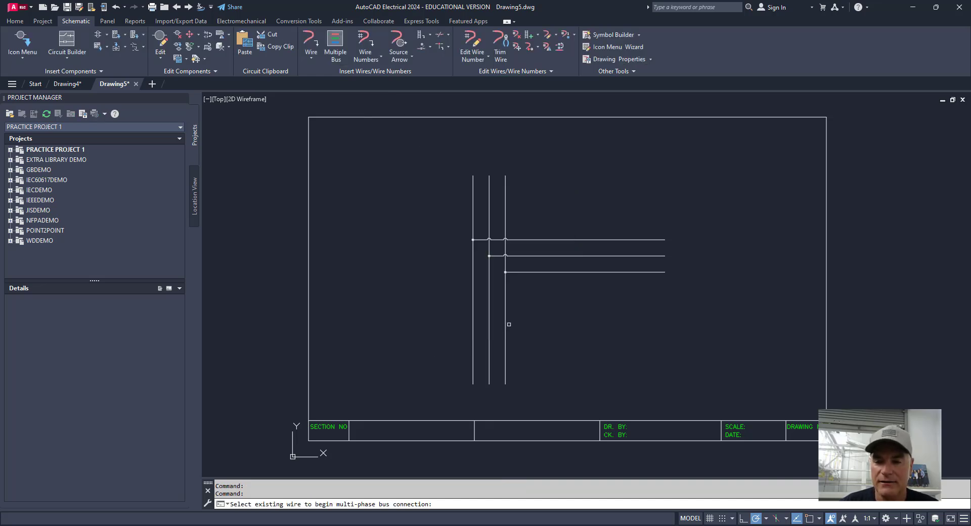
{"action": "left_click", "coordinate": [503, 322]}
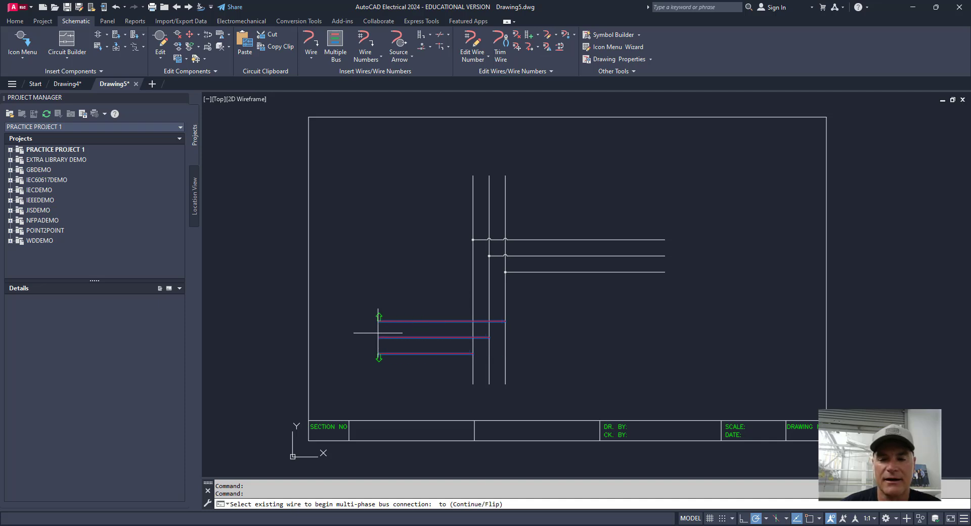
{"action": "left_click", "coordinate": [341, 345]}
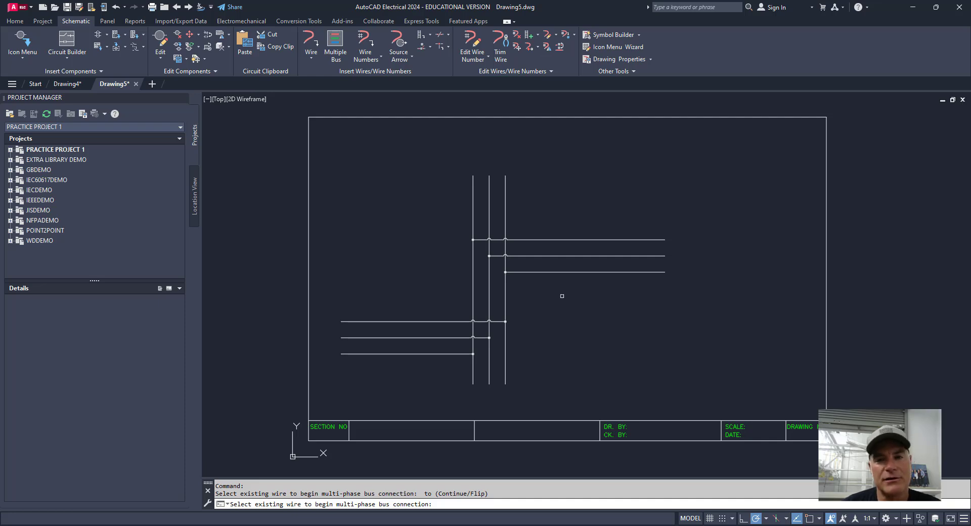
Branch a three-wire vertical bus downward from the middle wire of the right-hand horizontal bus, near its outer end.
{"action": "left_click", "coordinate": [339, 48]}
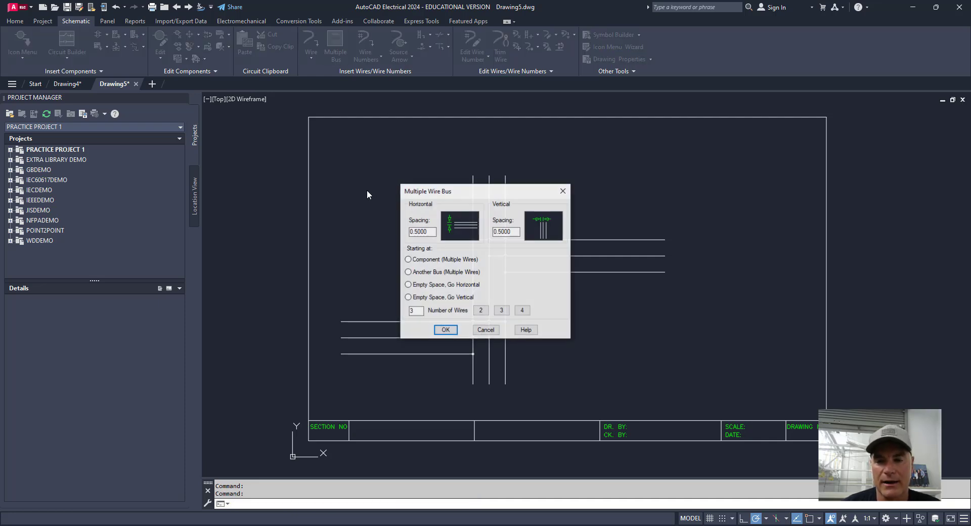
{"action": "left_click", "coordinate": [446, 331]}
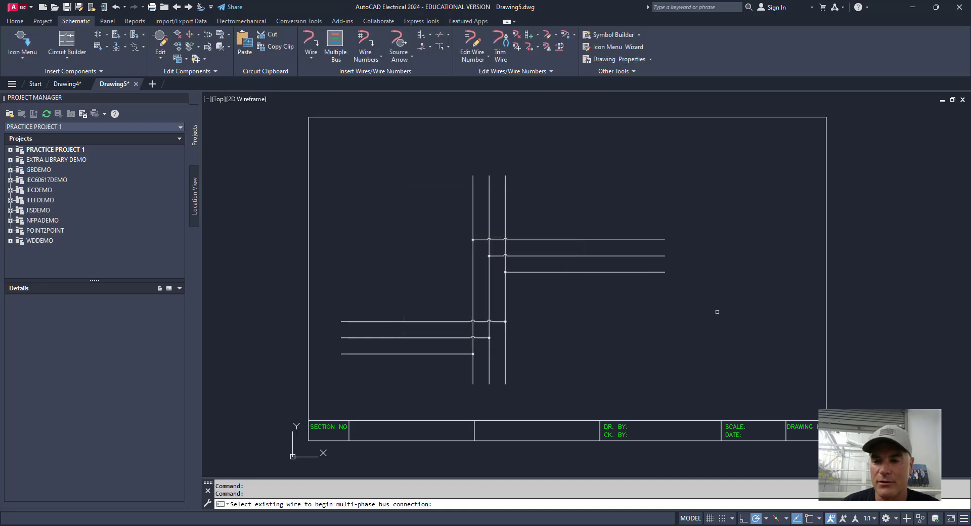
{"action": "left_click", "coordinate": [623, 256]}
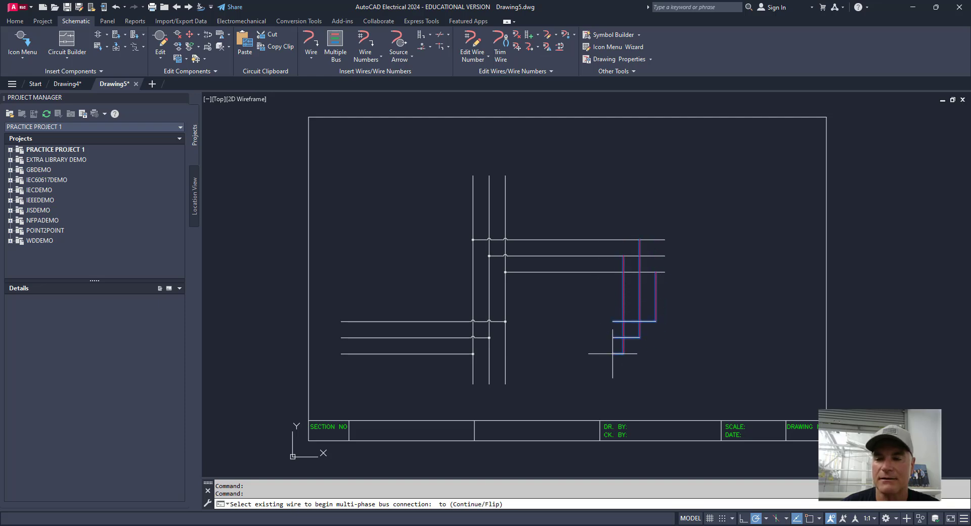
{"action": "left_click", "coordinate": [637, 370]}
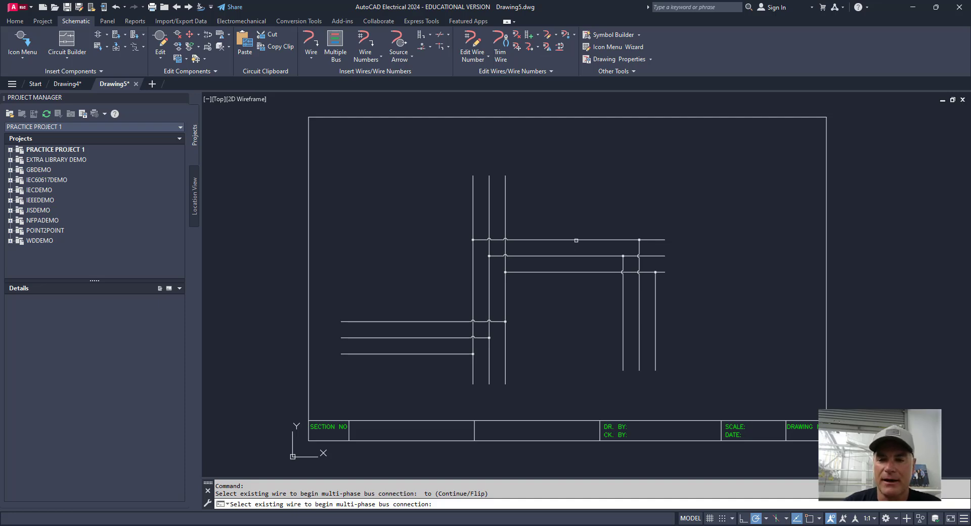
{"action": "left_click", "coordinate": [574, 272]}
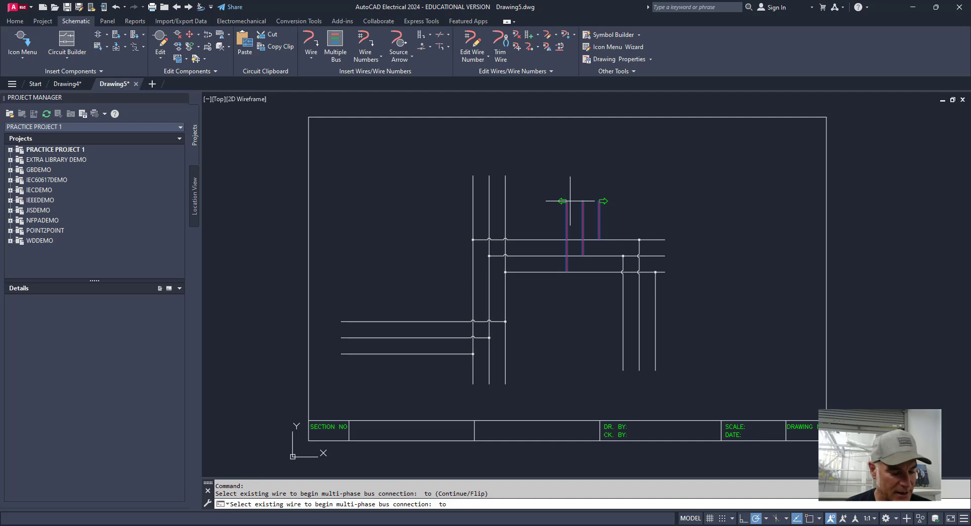
{"action": "key", "text": "Return"}
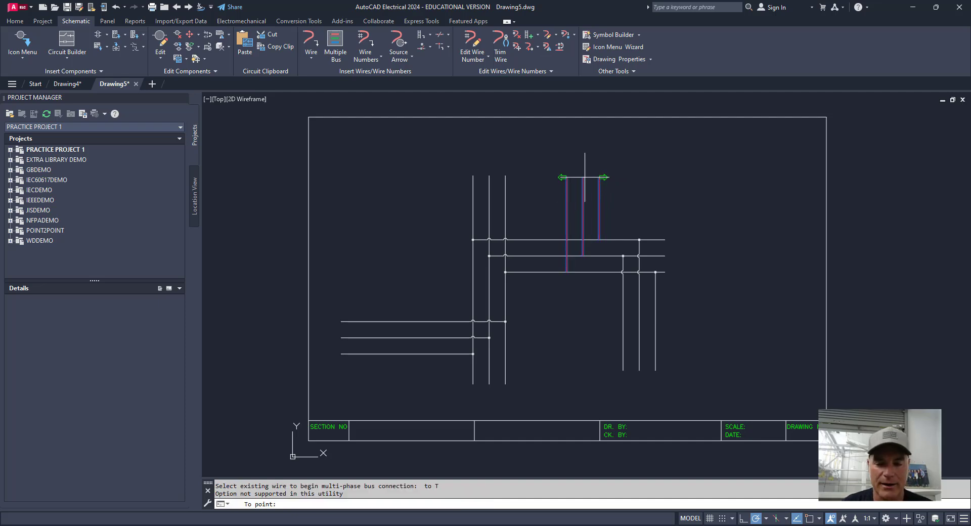
{"action": "key", "text": "Escape"}
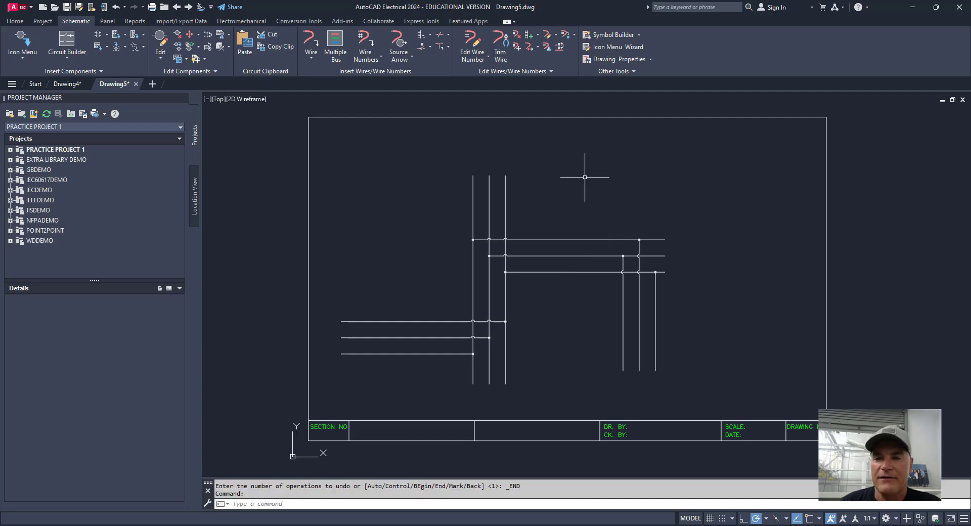
Create a new wire type with wire color YEL and size 18AWG, and assign yellow as its layer color.
{"action": "left_click", "coordinate": [550, 37]}
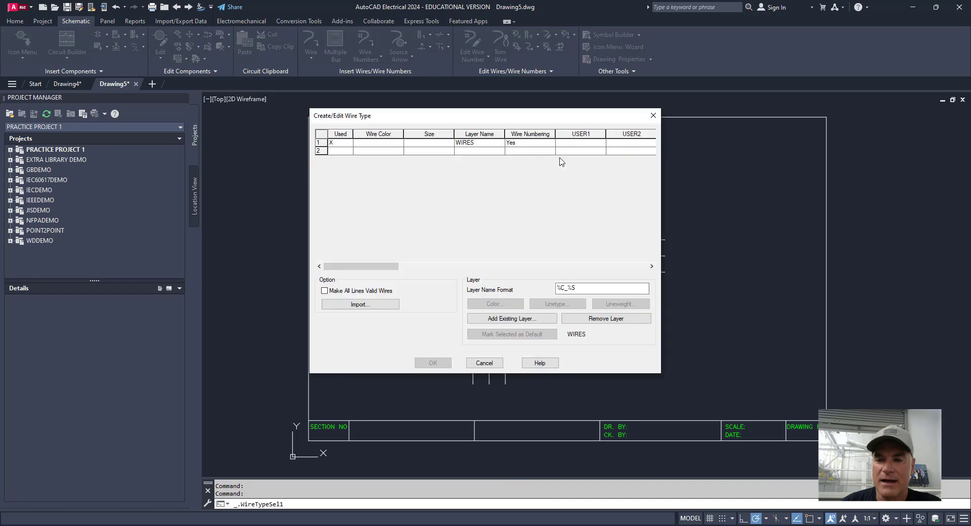
{"action": "left_click", "coordinate": [382, 152]}
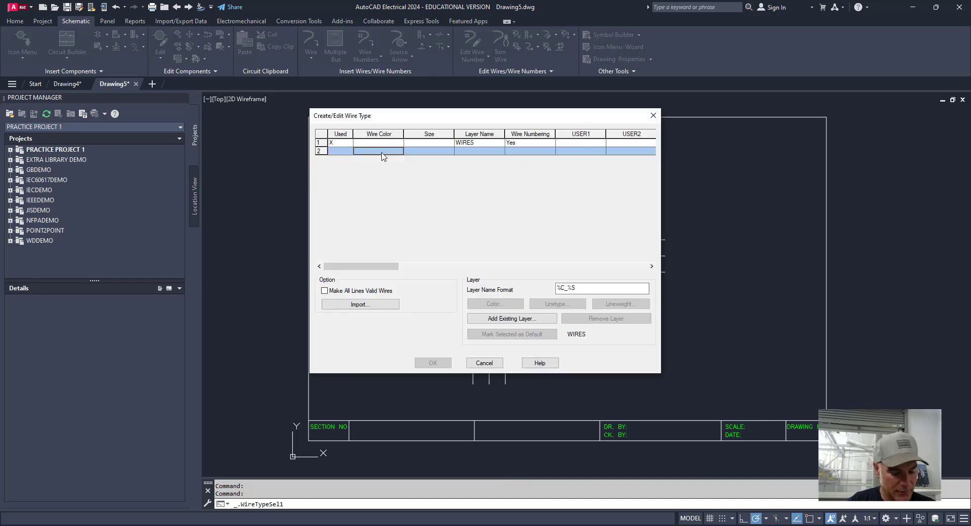
{"action": "type", "text": "YEL"}
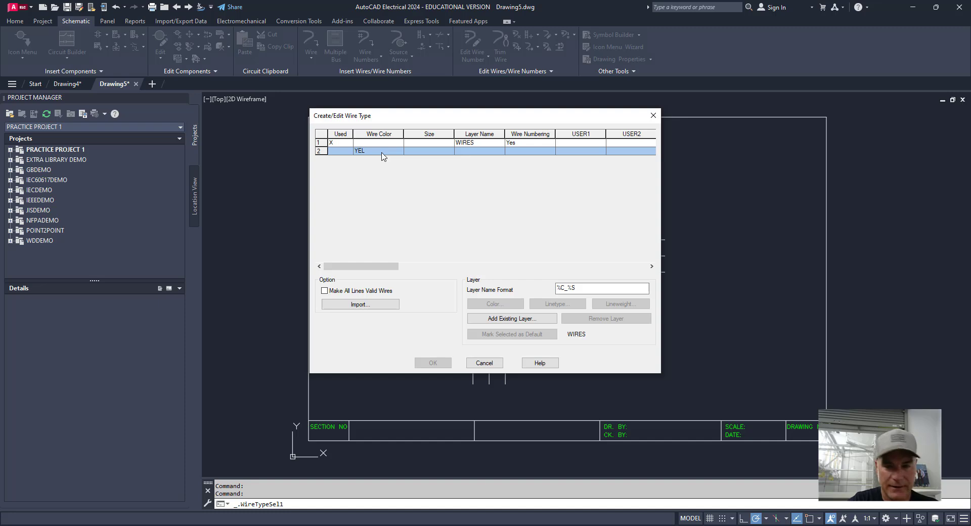
{"action": "key", "text": "Return"}
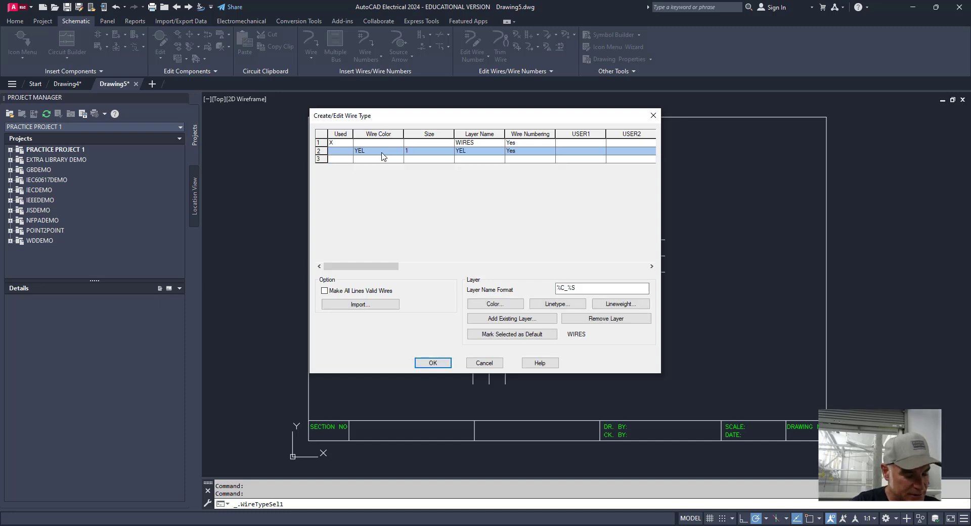
{"action": "type", "text": "18AWG"}
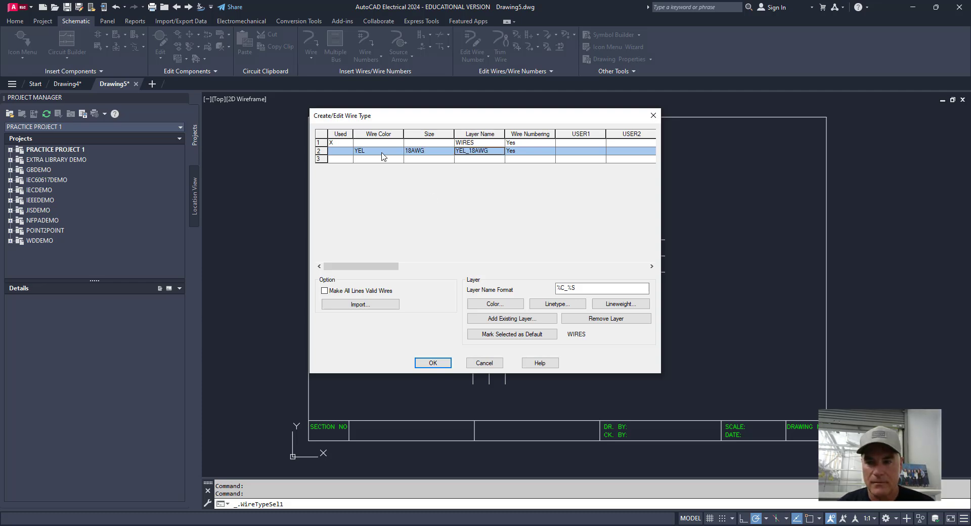
{"action": "left_click", "coordinate": [504, 304]}
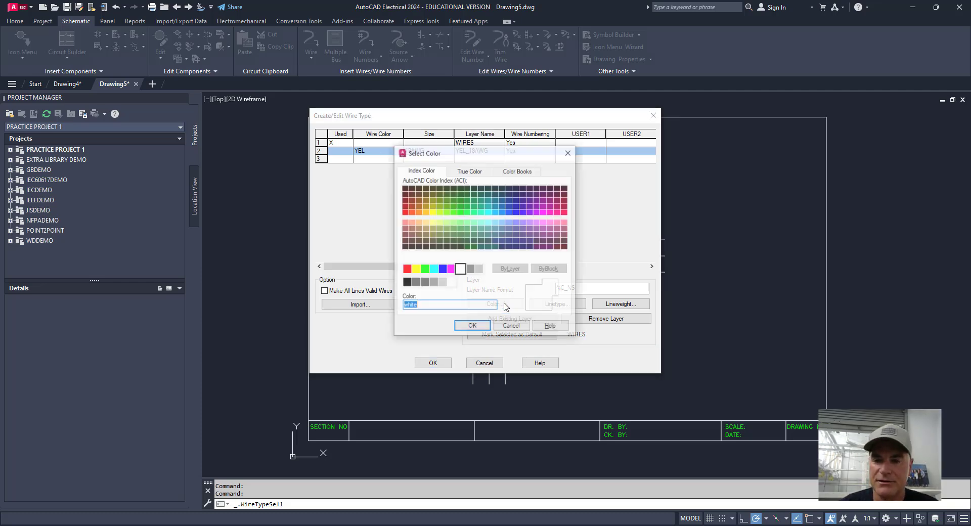
{"action": "left_click", "coordinate": [416, 268]}
{"action": "left_click", "coordinate": [472, 326]}
Load the HIDDEN2 linetype, assign it to the YEL_18AWG wire type, and make that wire type the default.
{"action": "left_click", "coordinate": [543, 304]}
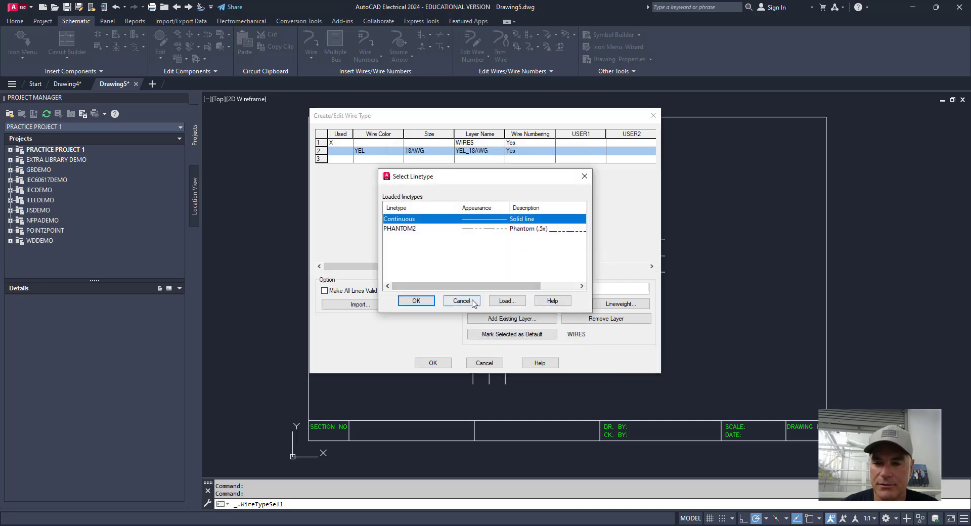
{"action": "left_click", "coordinate": [506, 300]}
{"action": "scroll", "coordinate": [474, 264], "scroll_direction": "down", "scroll_amount": 11}
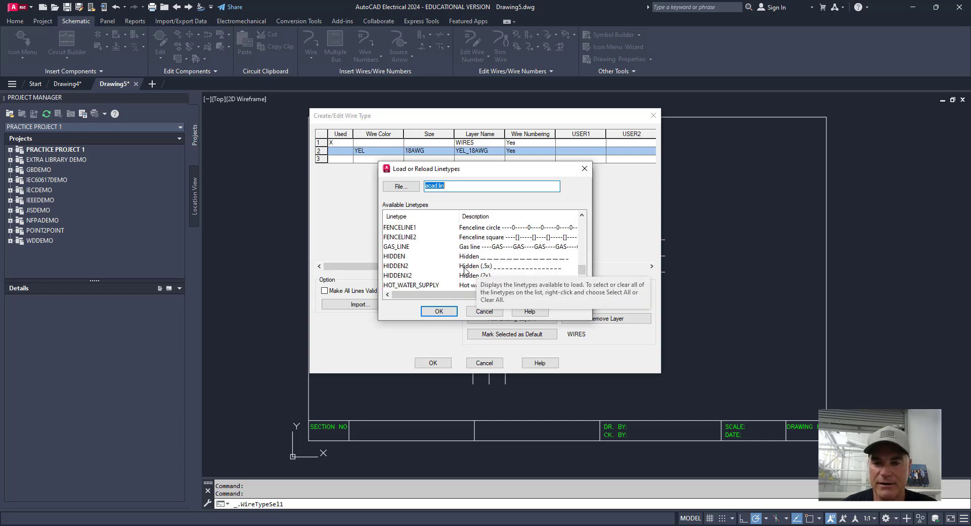
{"action": "left_click", "coordinate": [464, 267]}
{"action": "left_click", "coordinate": [442, 310]}
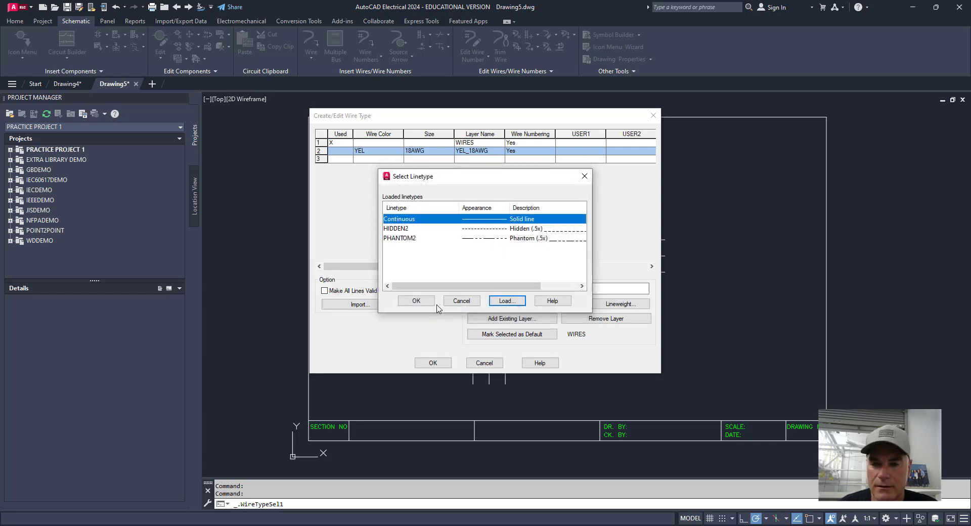
{"action": "left_click", "coordinate": [399, 229]}
{"action": "left_click", "coordinate": [413, 302]}
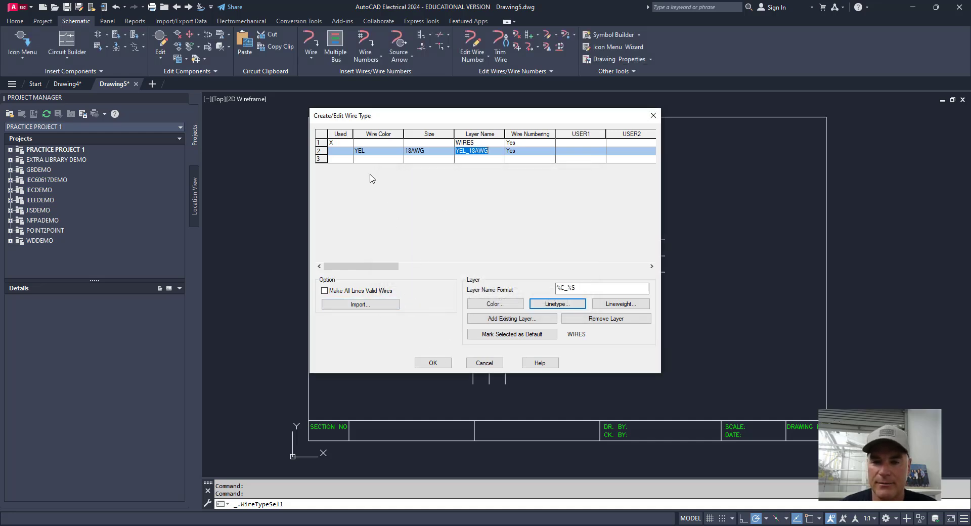
{"action": "left_click", "coordinate": [483, 333]}
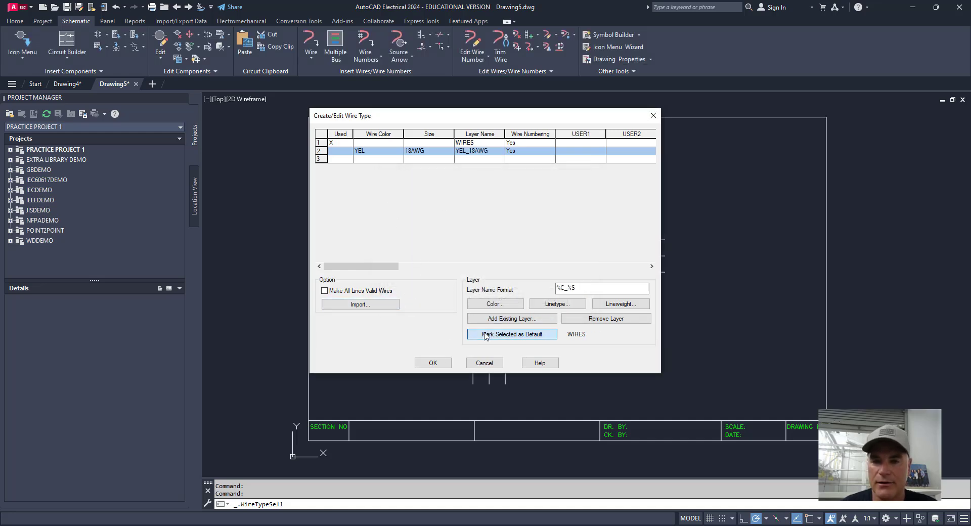
{"action": "left_click", "coordinate": [433, 364]}
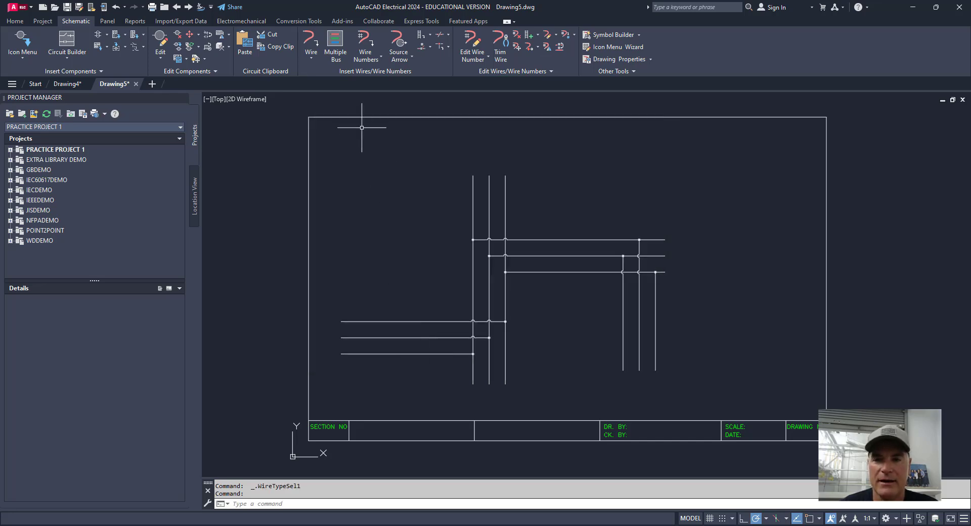
Draw a three-wire horizontal bus starting in empty space, running along the upper part of the drawing frame above the white buses.
{"action": "left_click", "coordinate": [337, 47]}
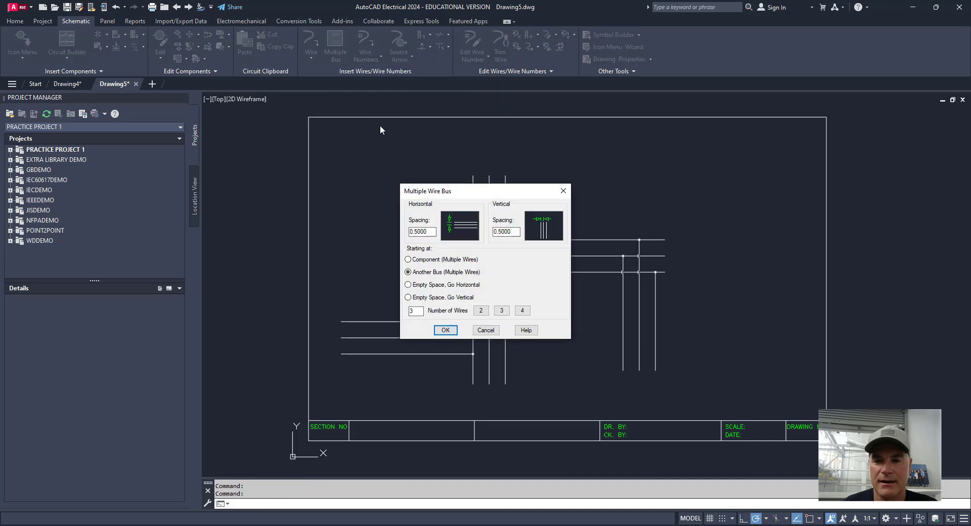
{"action": "left_click", "coordinate": [409, 285]}
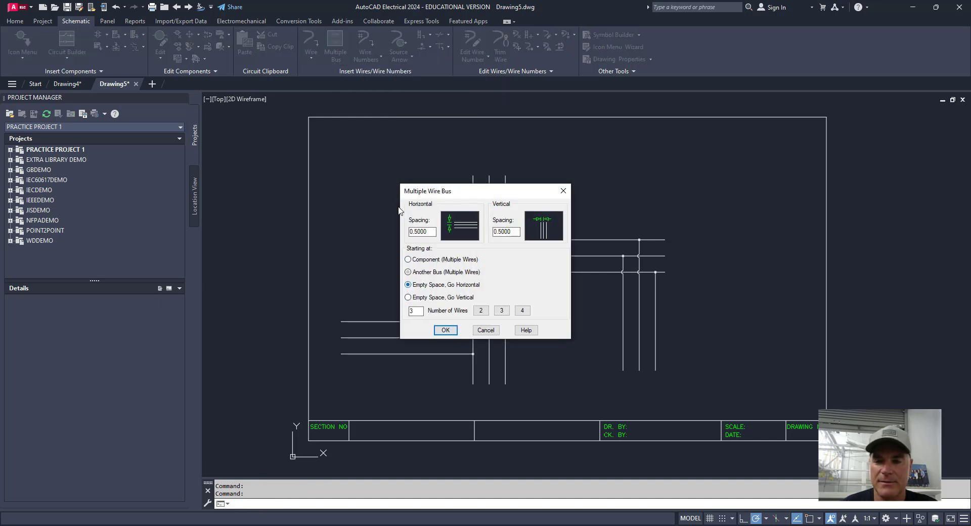
{"action": "left_click", "coordinate": [446, 330]}
{"action": "left_click", "coordinate": [387, 140]}
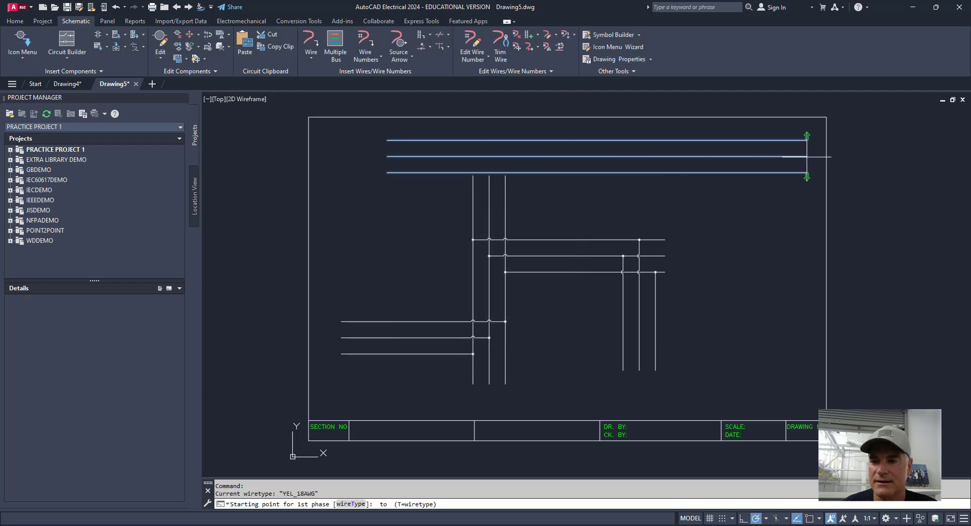
{"action": "left_click", "coordinate": [806, 157]}
{"action": "right_click", "coordinate": [795, 213]}
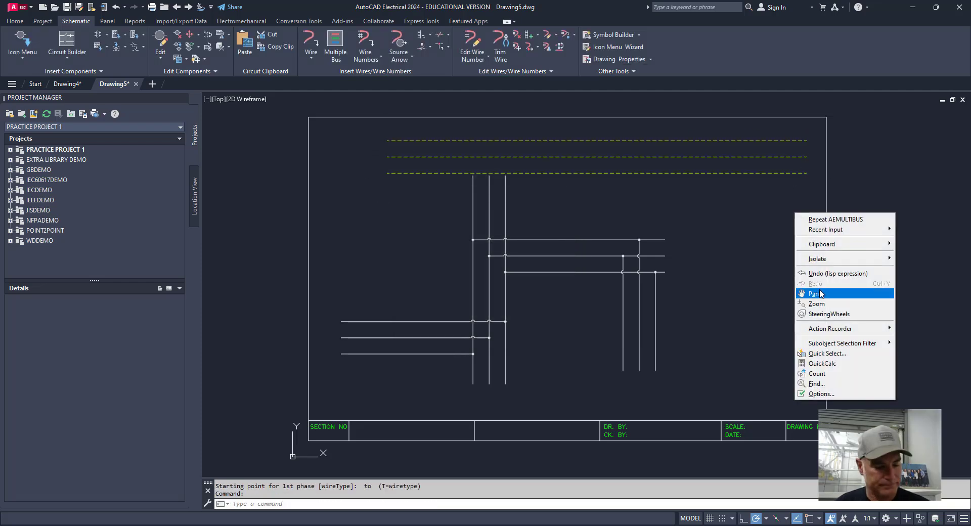
{"action": "key", "text": "Escape"}
{"action": "key", "text": "Escape"}
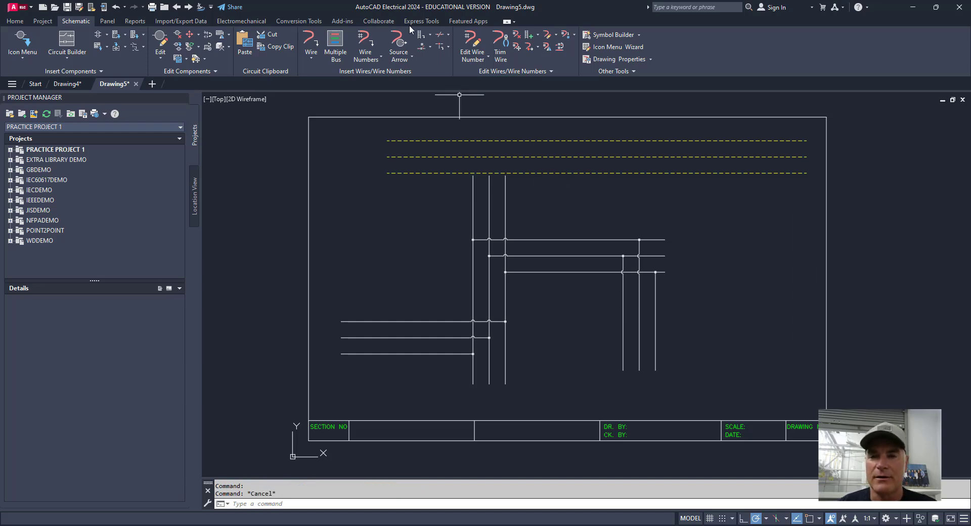
Branch a three-wire vertical bus downward from the top yellow wire near its right end, using Another Bus.
{"action": "left_click", "coordinate": [341, 38]}
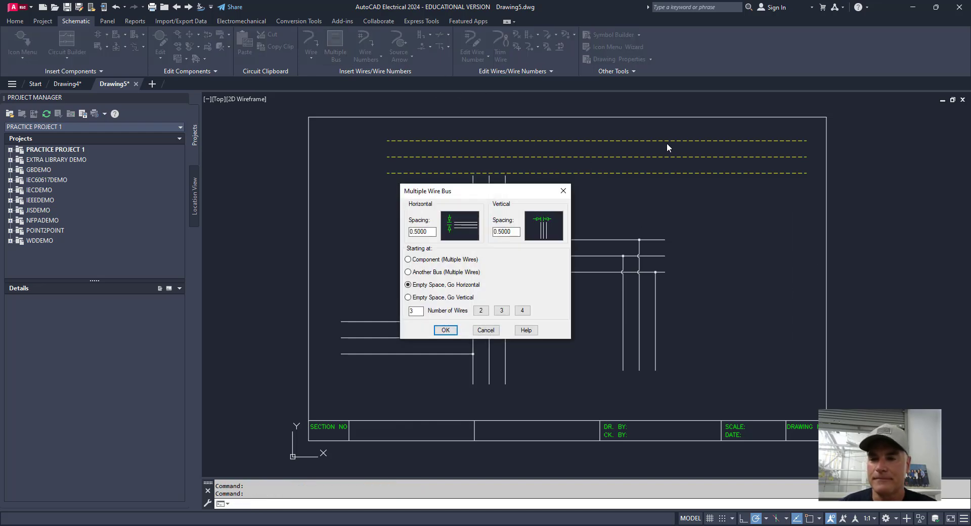
{"action": "left_click", "coordinate": [427, 272]}
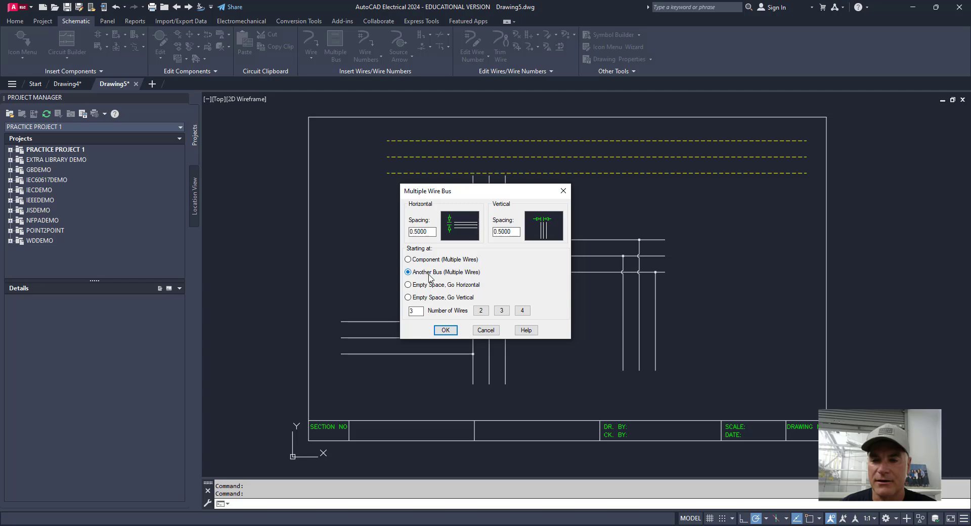
{"action": "left_click", "coordinate": [445, 329]}
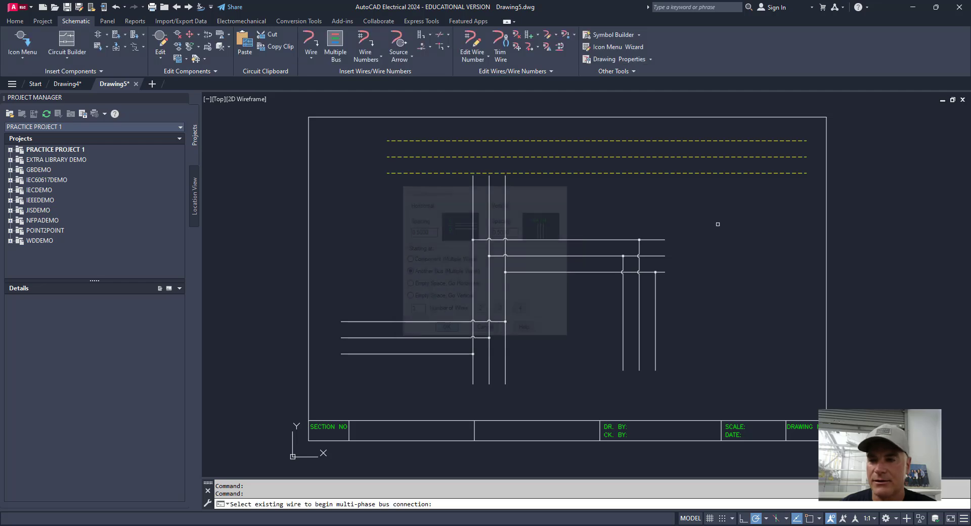
{"action": "left_click", "coordinate": [765, 142]}
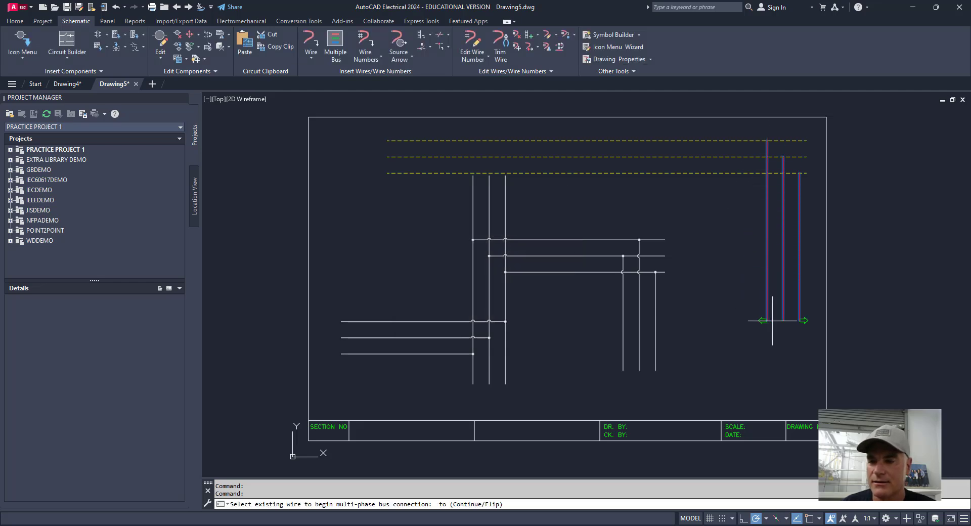
{"action": "left_click", "coordinate": [772, 320]}
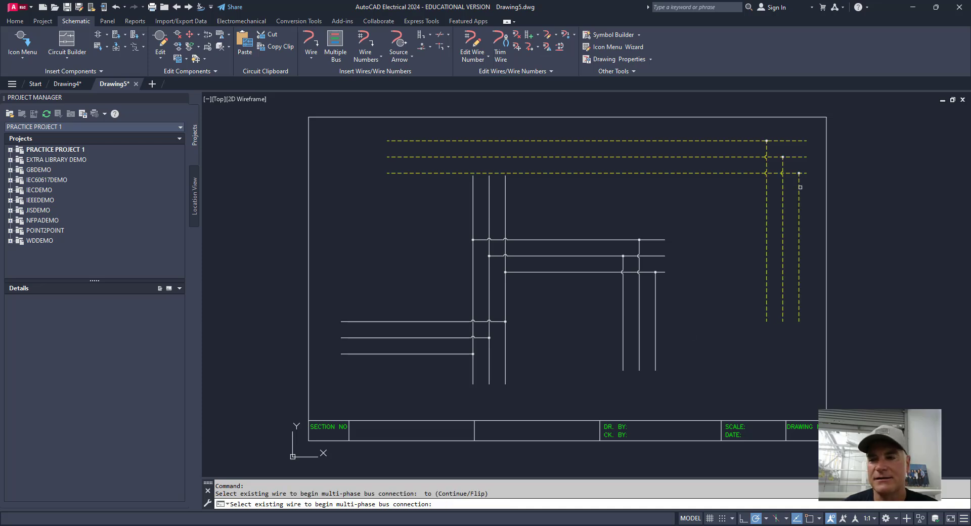
{"action": "scroll", "coordinate": [779, 165], "scroll_direction": "up", "scroll_amount": 6}
{"action": "scroll", "coordinate": [767, 169], "scroll_direction": "down", "scroll_amount": 6}
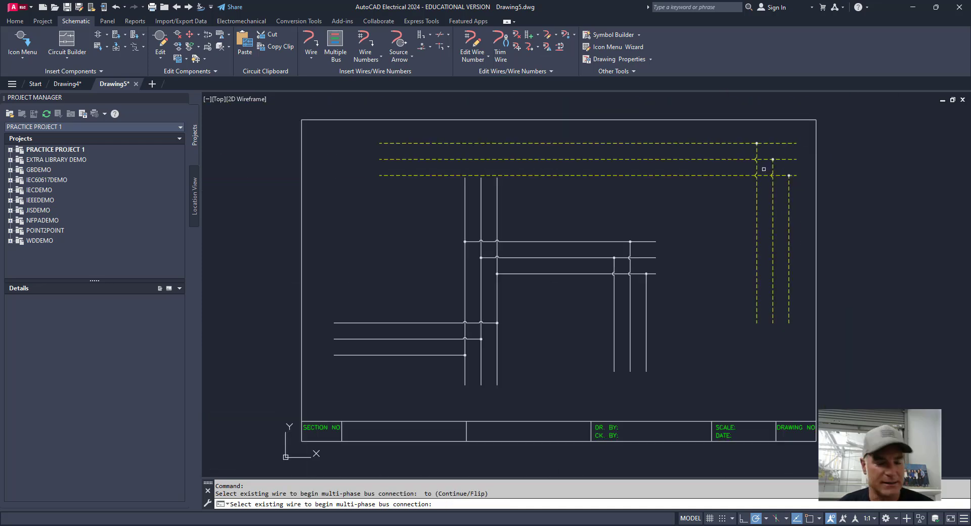
{"action": "key", "text": "Escape"}
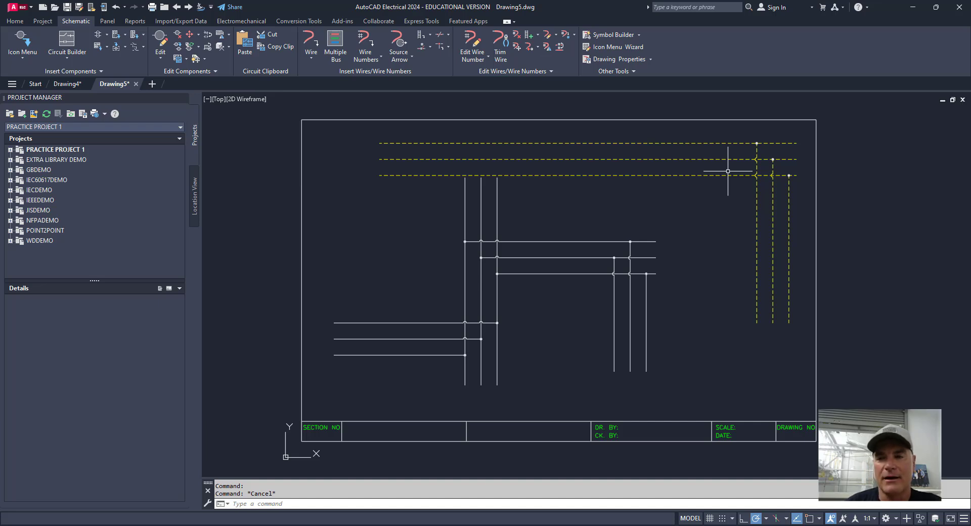
Trim away the leftmost yellow vertical wire and convert the middle yellow vertical wire's whole network to the WIRES wire type.
{"action": "right_click", "coordinate": [757, 238]}
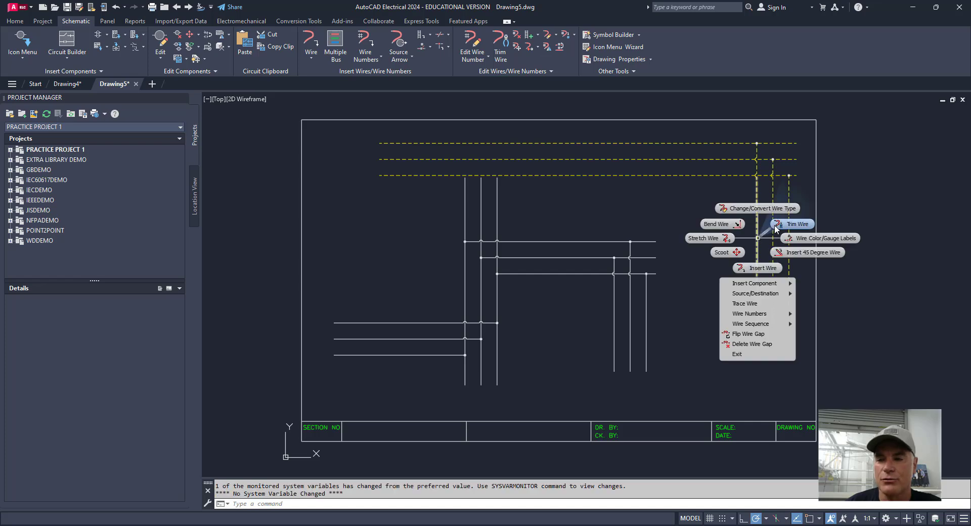
{"action": "left_click", "coordinate": [774, 224]}
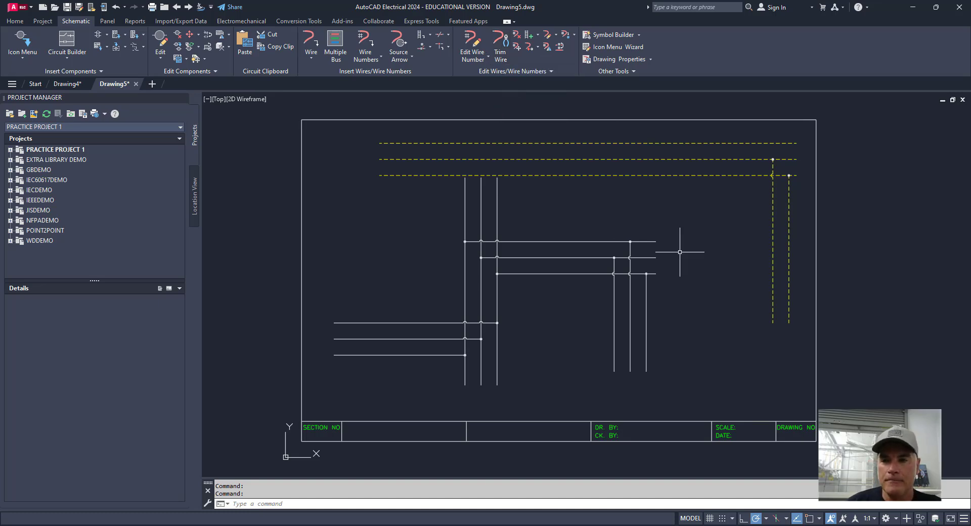
{"action": "right_click", "coordinate": [772, 237]}
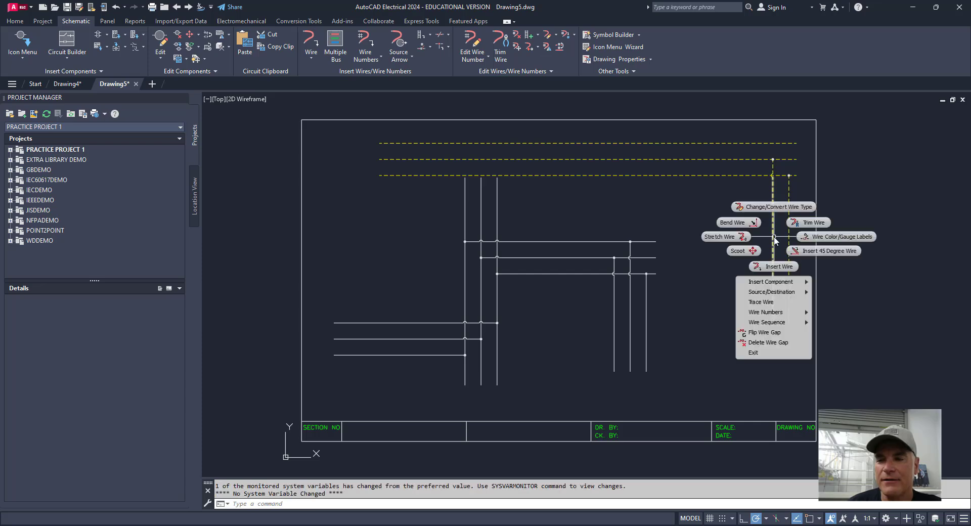
{"action": "left_click", "coordinate": [766, 207]}
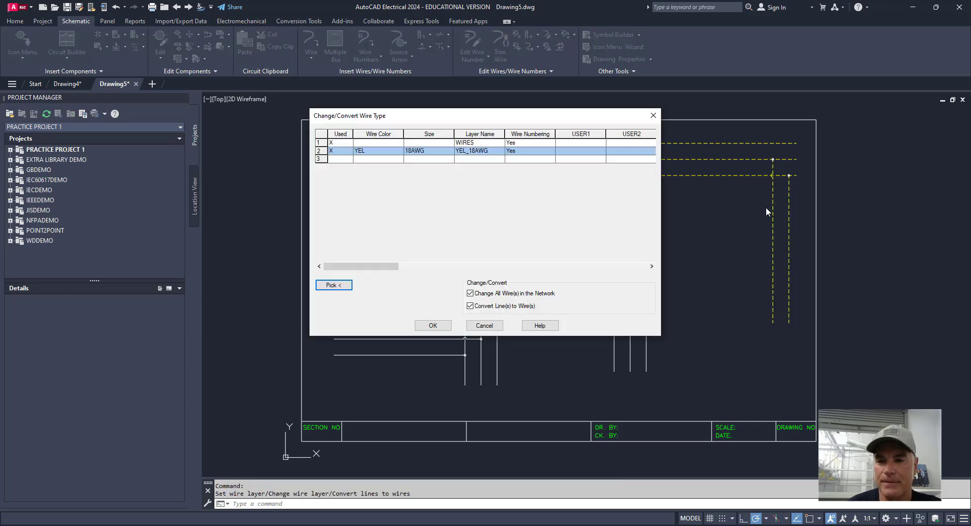
{"action": "left_click", "coordinate": [396, 143]}
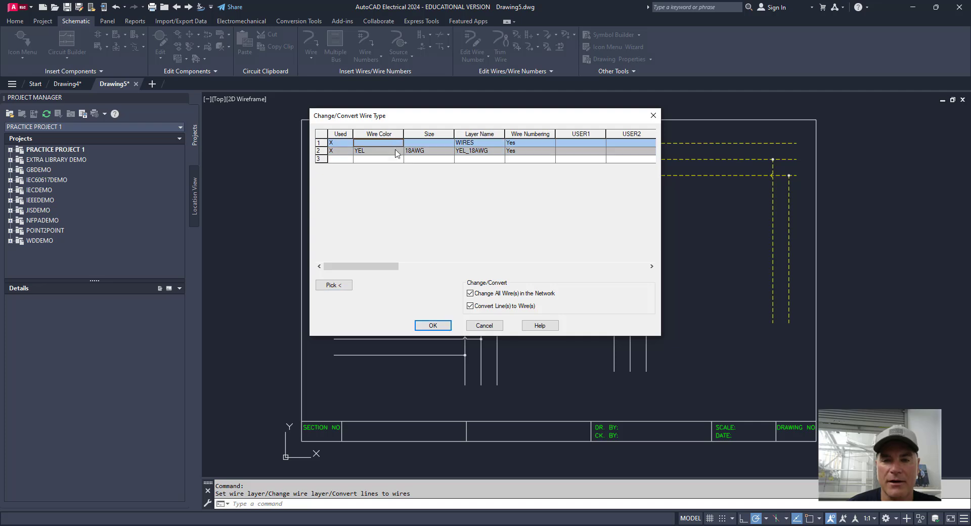
{"action": "left_click", "coordinate": [432, 325]}
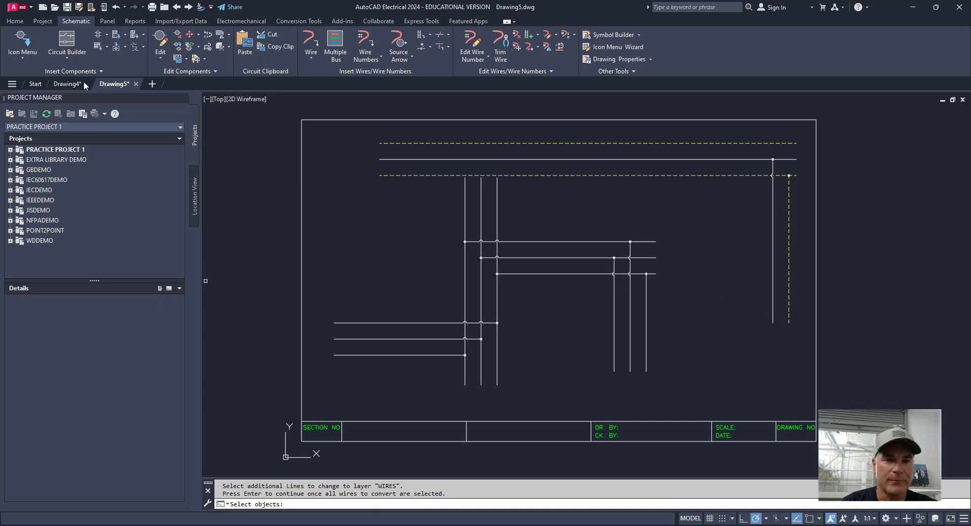
Create a new drawing from the Start page.
{"action": "left_click", "coordinate": [36, 83]}
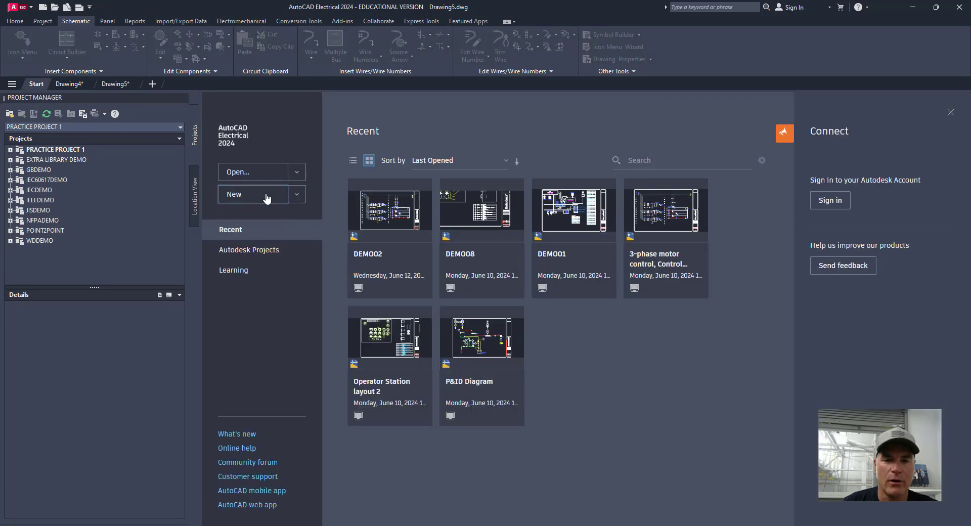
{"action": "left_click", "coordinate": [253, 195]}
{"action": "middle_click_drag", "start_coordinate": [529, 377], "coordinate": [516, 334]}
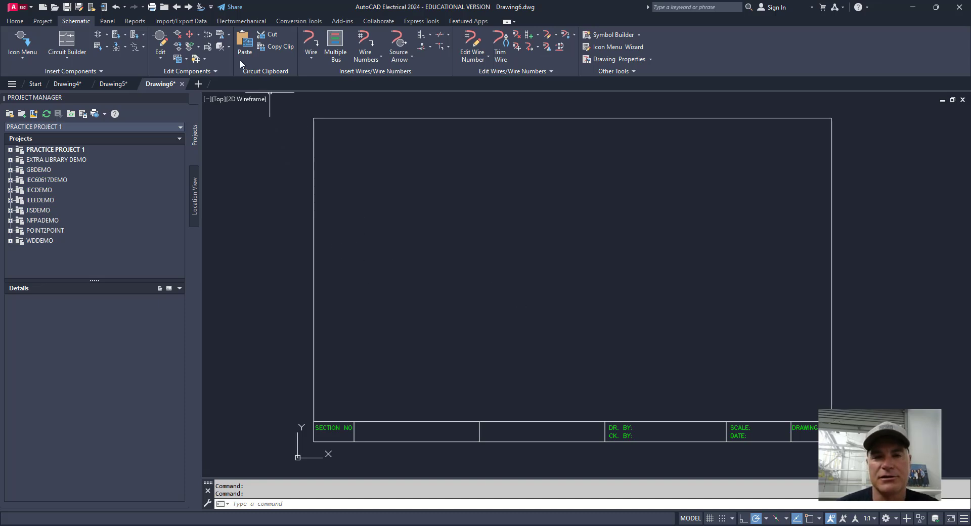
Allow the WD_M block and insert a vertical four-pin Plug / Receptacle Combination connector in the upper-left area of the drawing frame, keeping its default tag.
{"action": "left_click", "coordinate": [220, 36]}
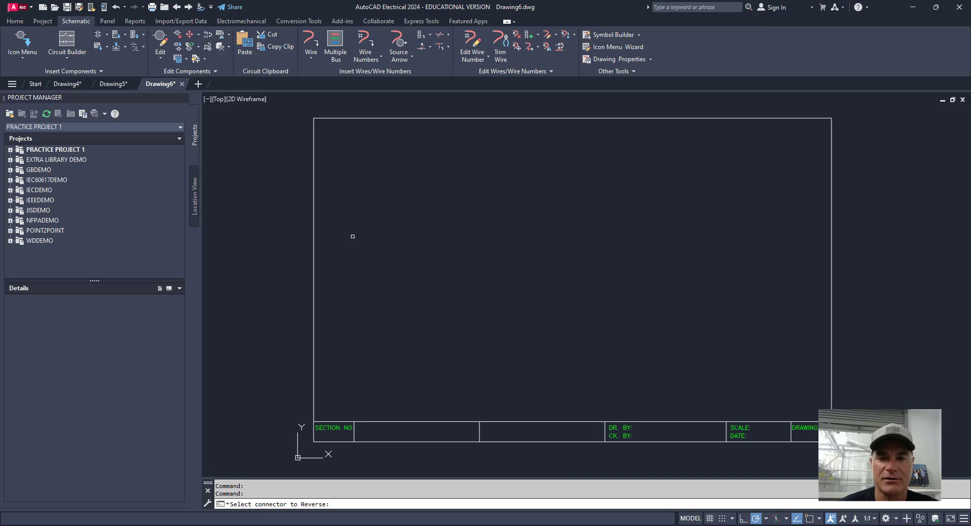
{"action": "key", "text": "Escape"}
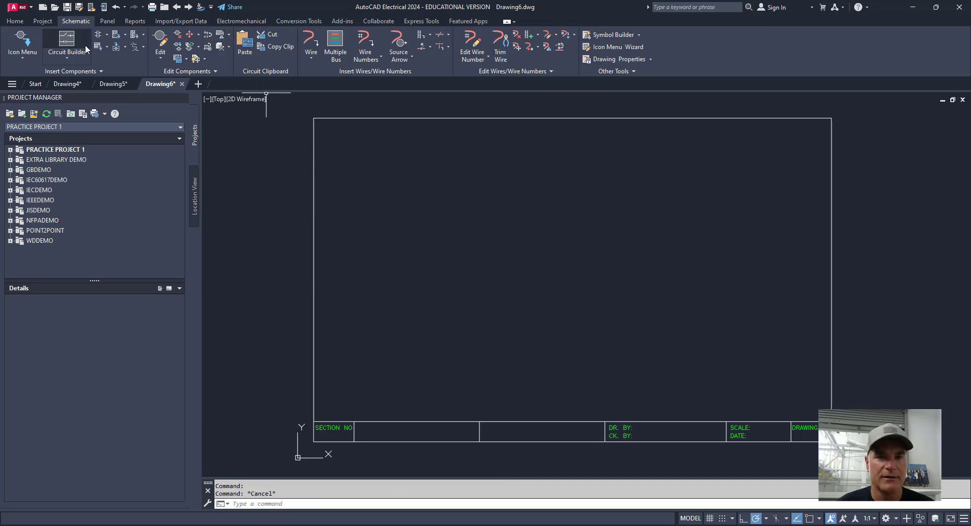
{"action": "left_click", "coordinate": [134, 37]}
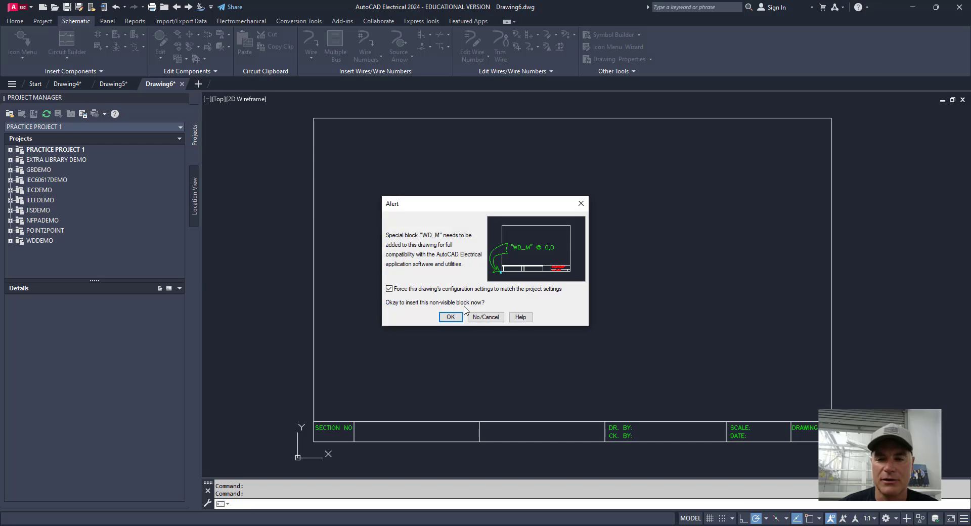
{"action": "left_click", "coordinate": [450, 317]}
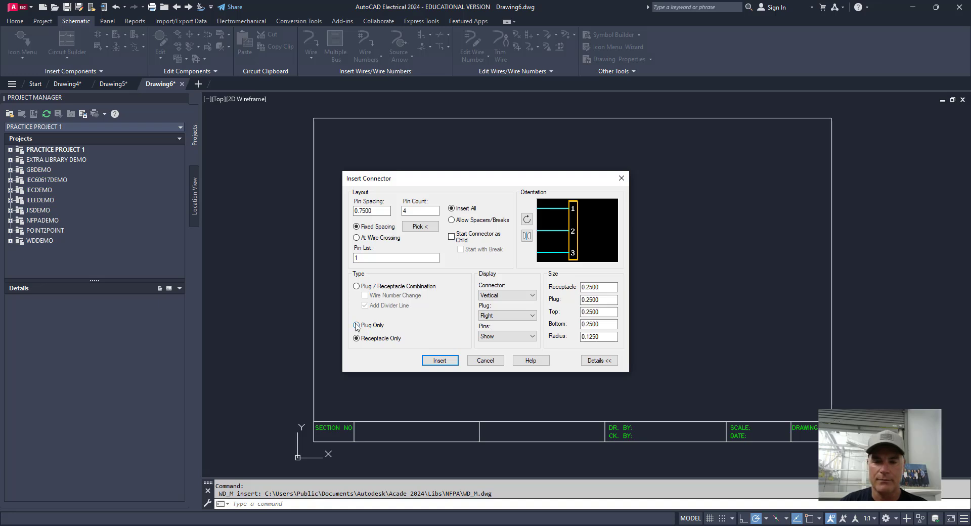
{"action": "left_click", "coordinate": [356, 287]}
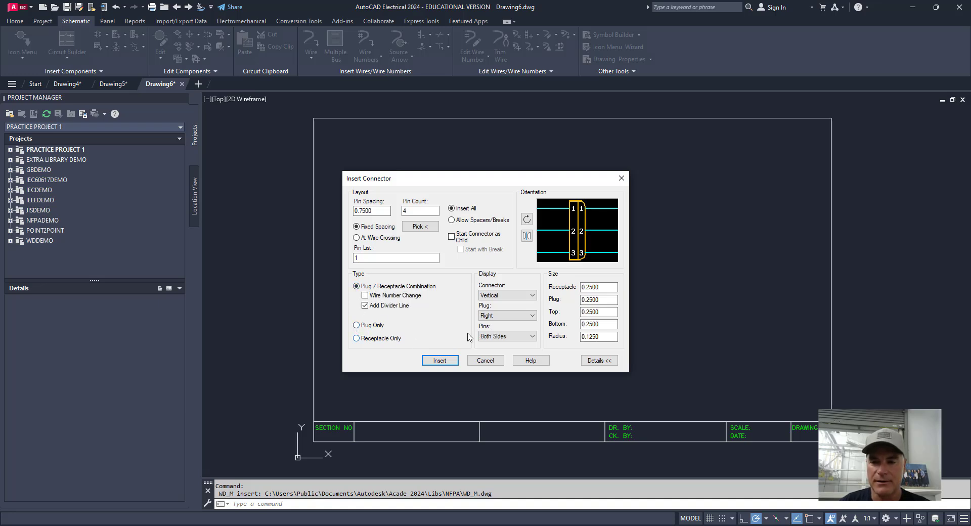
{"action": "left_click", "coordinate": [526, 219]}
{"action": "left_click", "coordinate": [526, 219]}
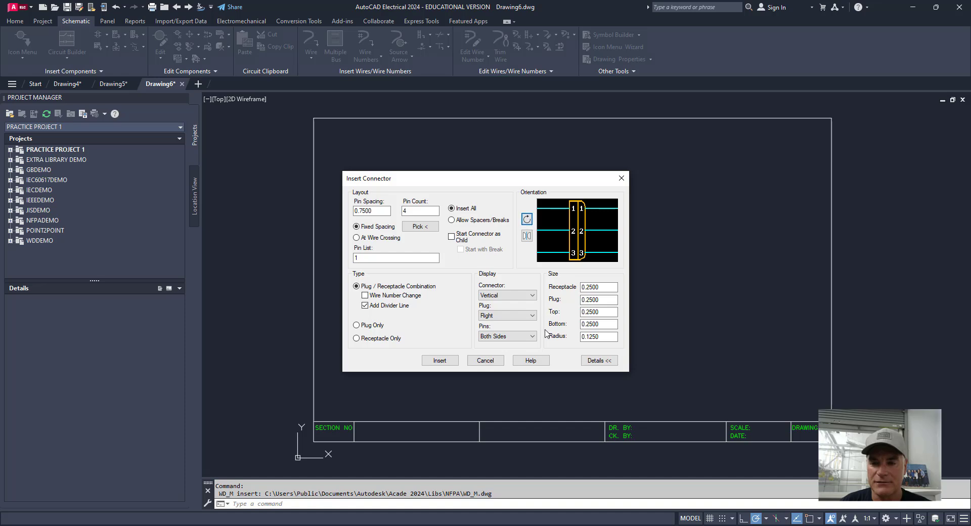
{"action": "left_click", "coordinate": [439, 360]}
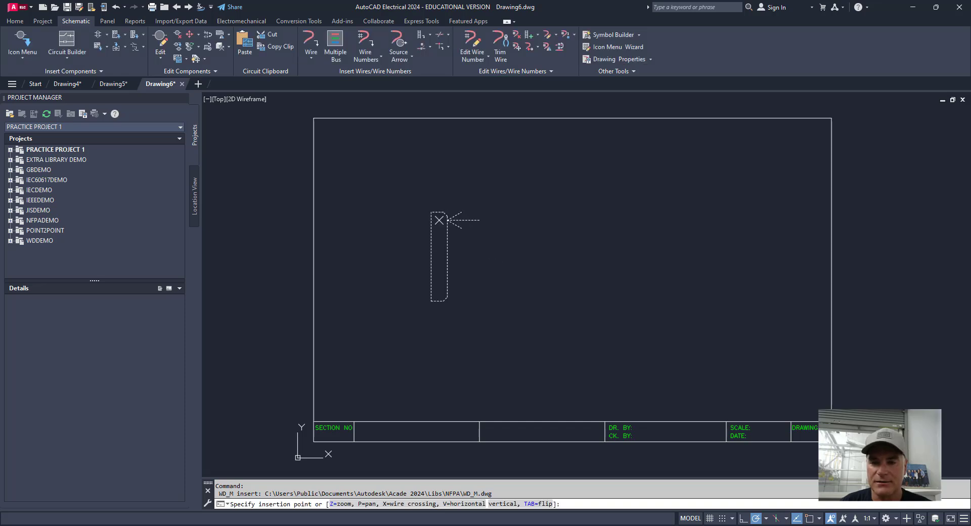
{"action": "left_click", "coordinate": [418, 212]}
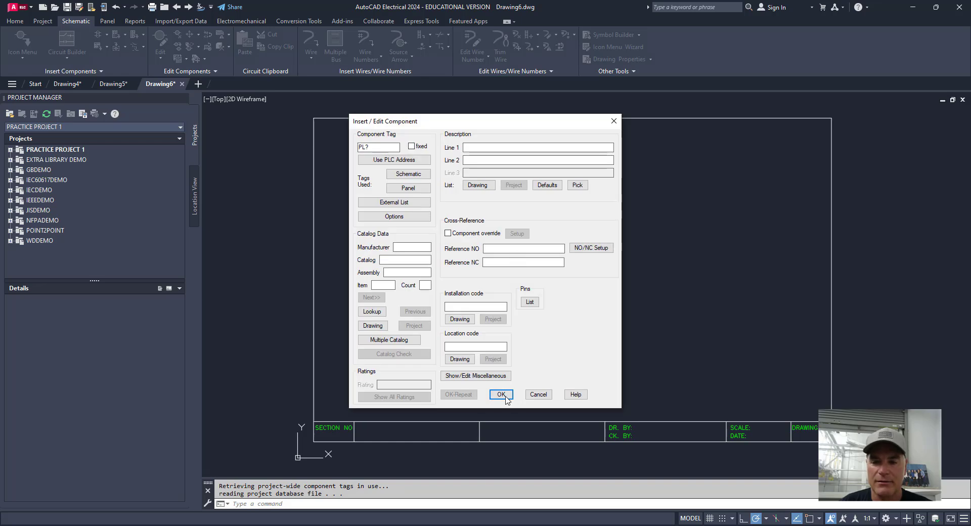
{"action": "left_click", "coordinate": [500, 395]}
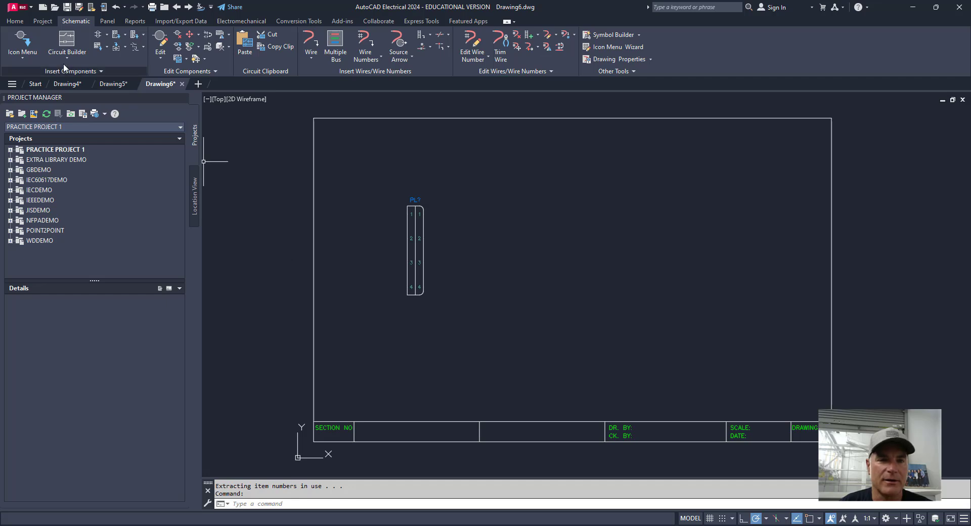
Insert a second four-pin plug/receptacle connector, flipped to face the first one, in the lower-right area of the frame with the default tag.
{"action": "left_click", "coordinate": [136, 37]}
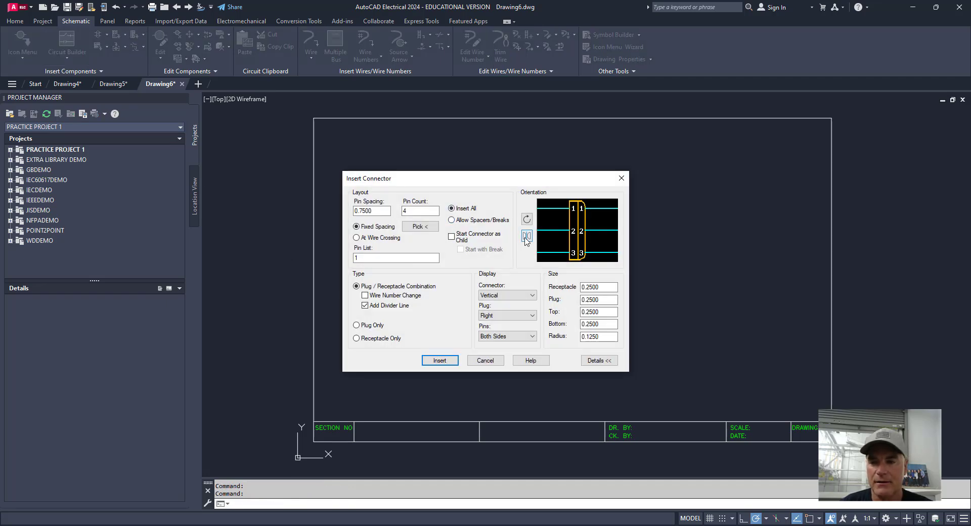
{"action": "left_click", "coordinate": [526, 236]}
{"action": "left_click", "coordinate": [439, 360]}
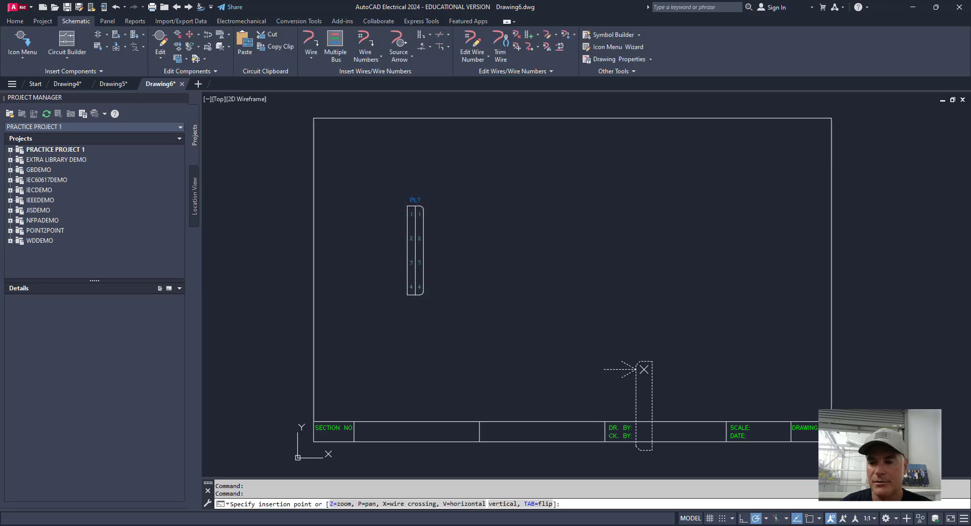
{"action": "left_click", "coordinate": [753, 317]}
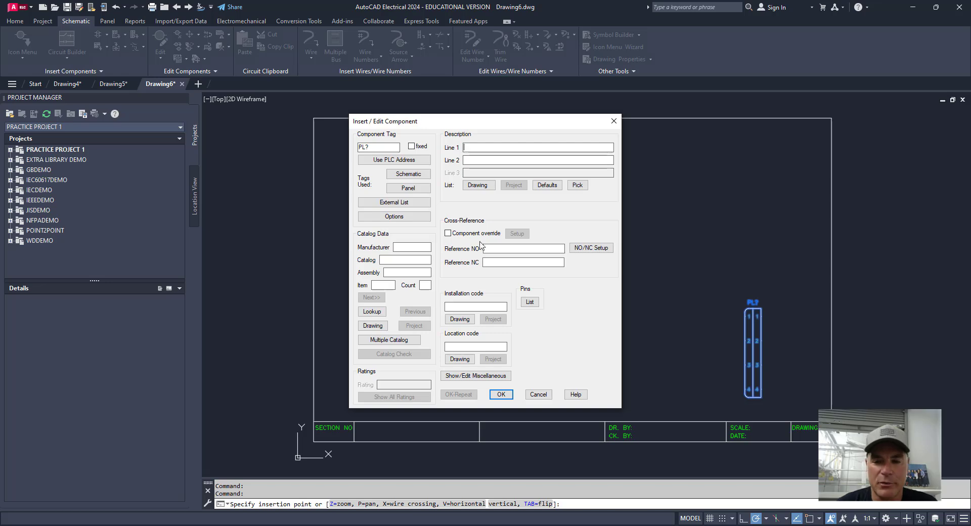
{"action": "left_click", "coordinate": [501, 394]}
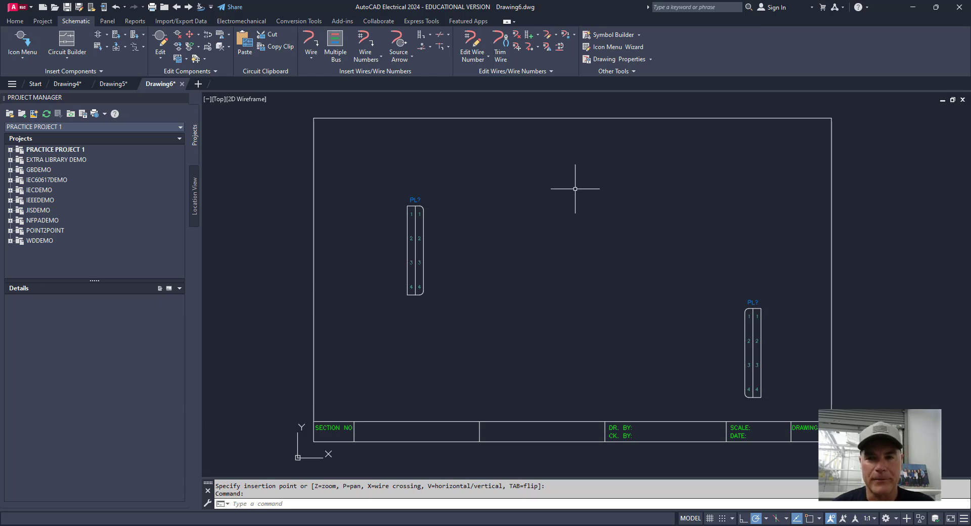
Draw a single wire from pin 1 of the upper connector to pin 1 of the lower connector, with the connection points shown.
{"action": "left_click", "coordinate": [311, 40]}
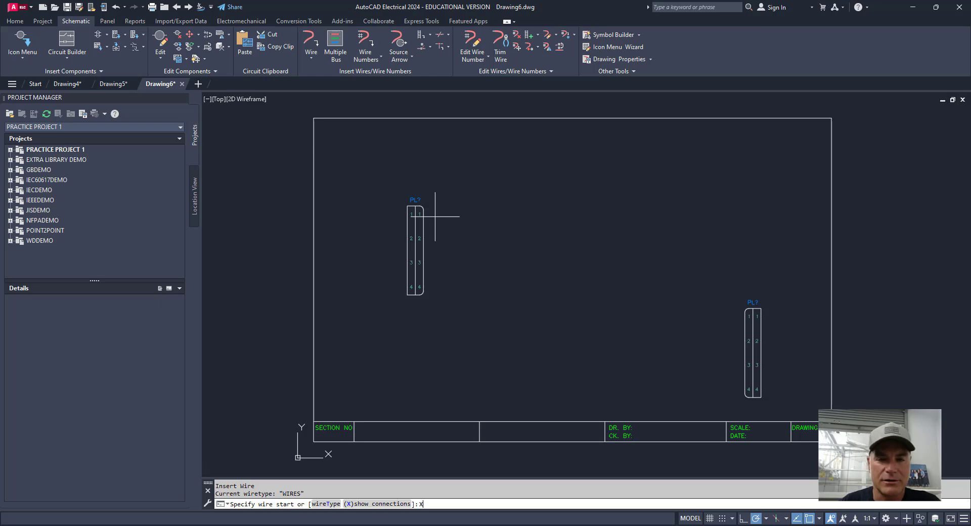
{"action": "key", "text": "Return"}
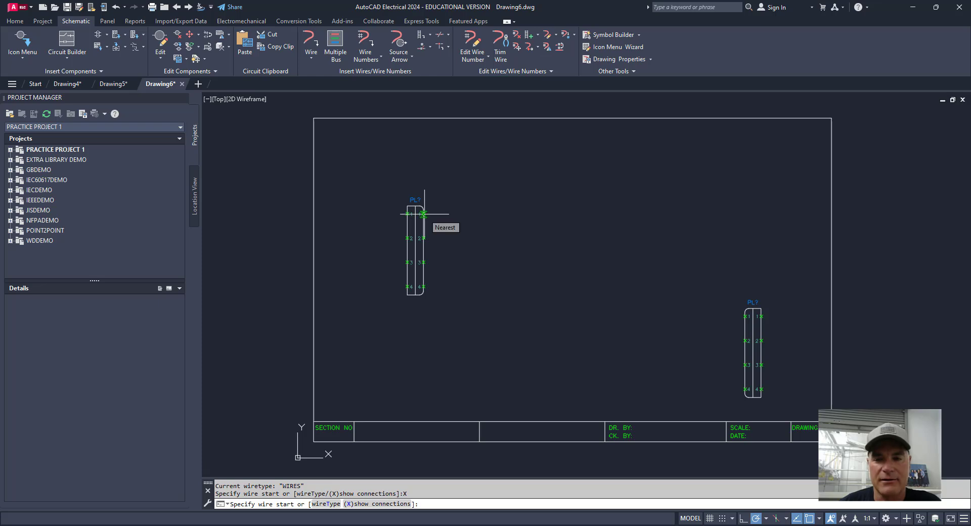
{"action": "left_click", "coordinate": [423, 214]}
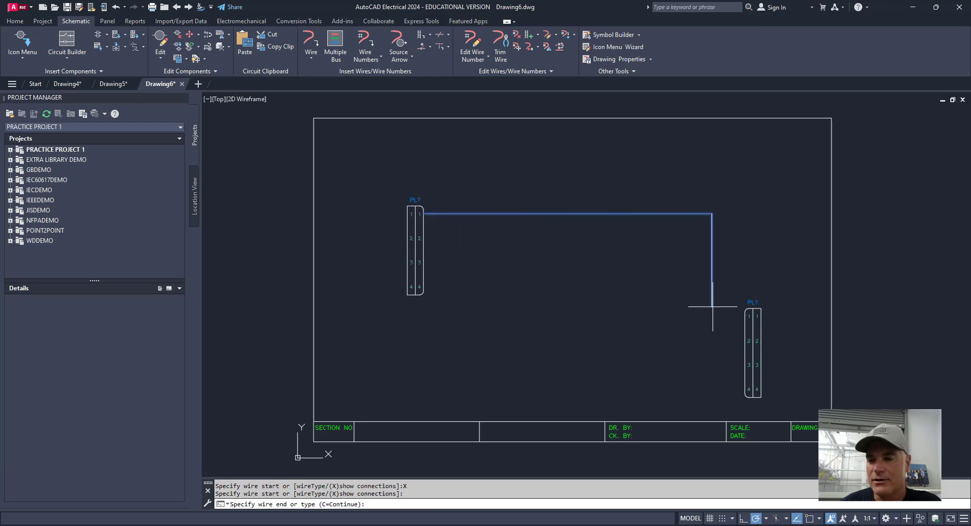
{"action": "left_click", "coordinate": [746, 316]}
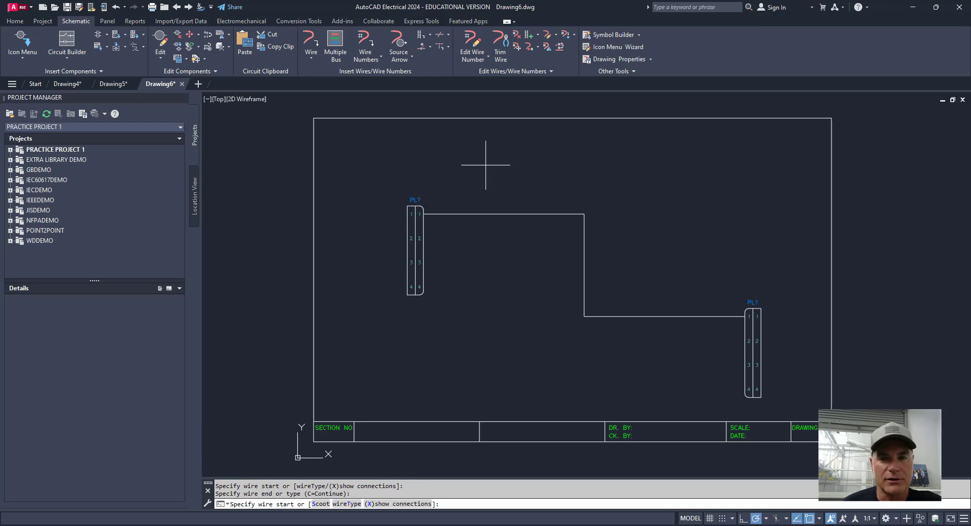
Run a multiple wire bus, starting at Component, from pins 2–4 of the lower connector to pins 2–4 of the upper one, using Continue for the second bend.
{"action": "left_click", "coordinate": [335, 40]}
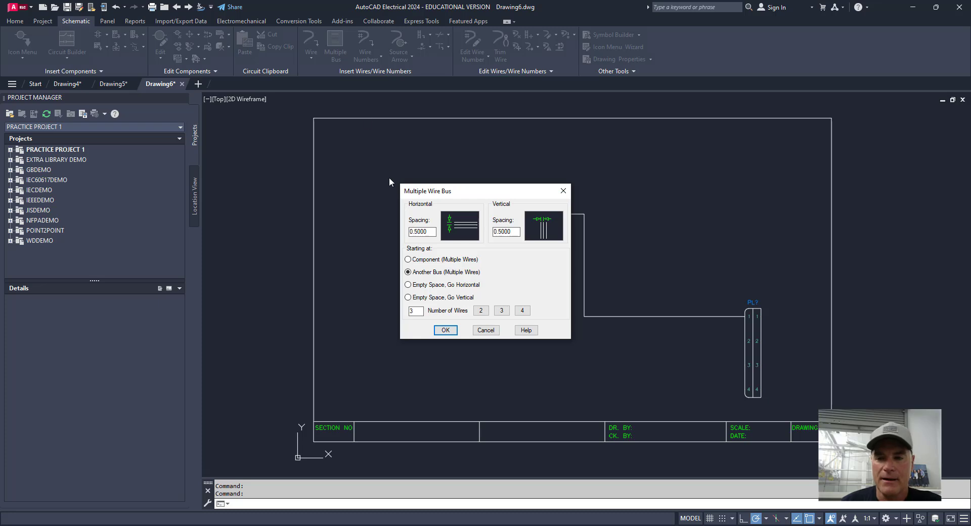
{"action": "left_click", "coordinate": [408, 260]}
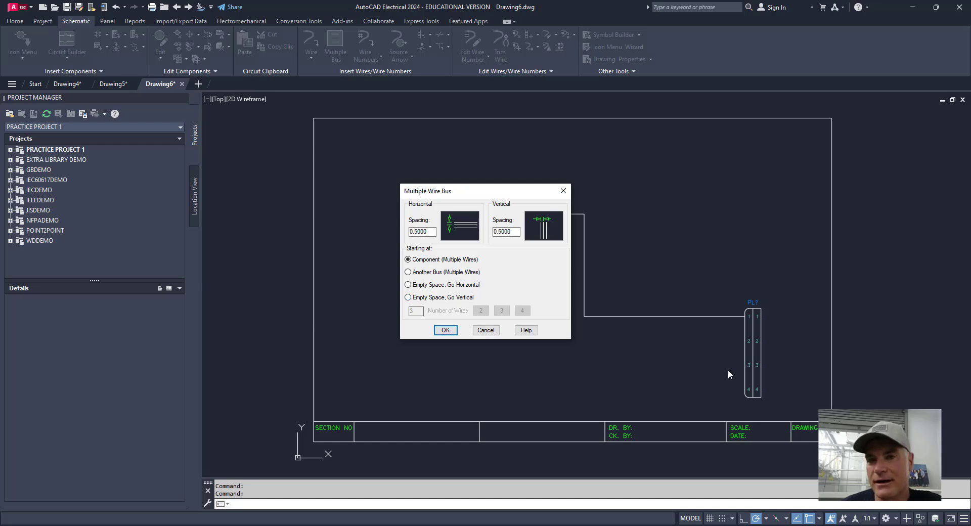
{"action": "left_click", "coordinate": [445, 330]}
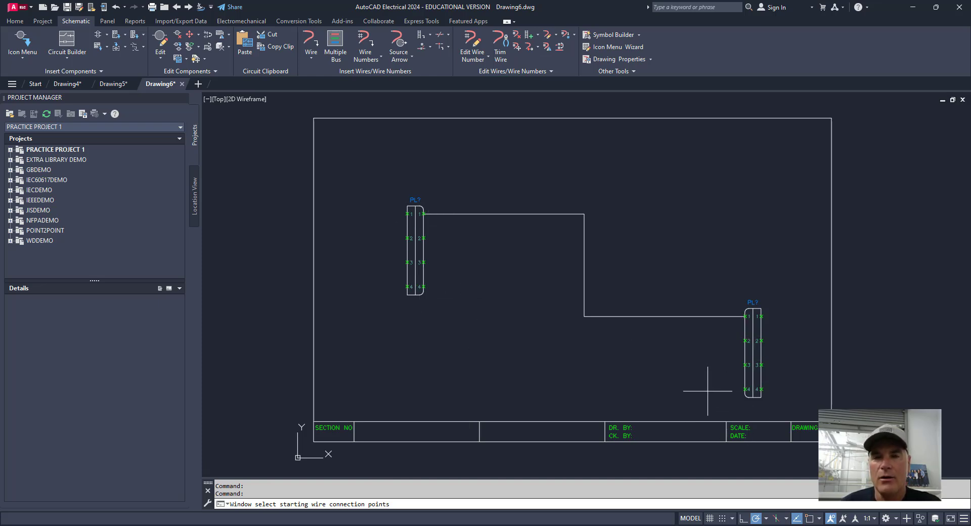
{"action": "left_click", "coordinate": [726, 404]}
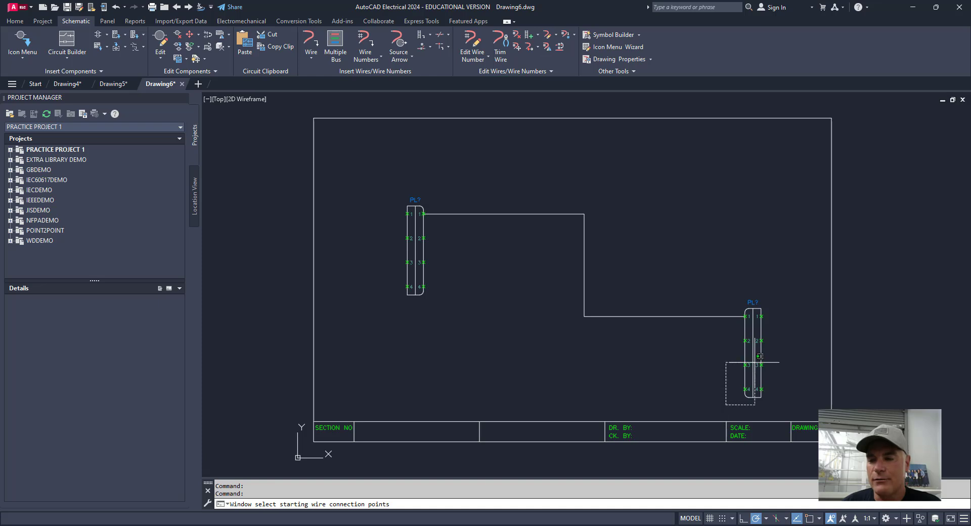
{"action": "left_click", "coordinate": [757, 324]}
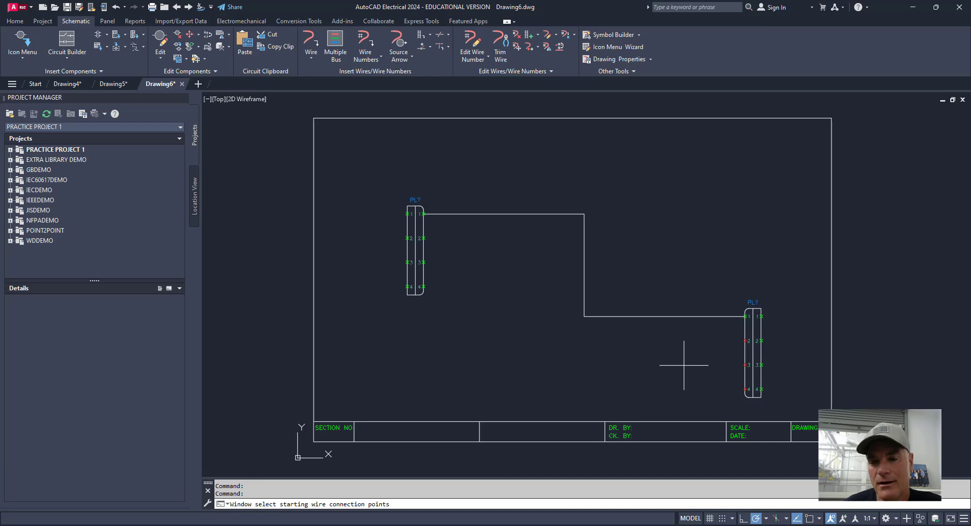
{"action": "left_click", "coordinate": [684, 365]}
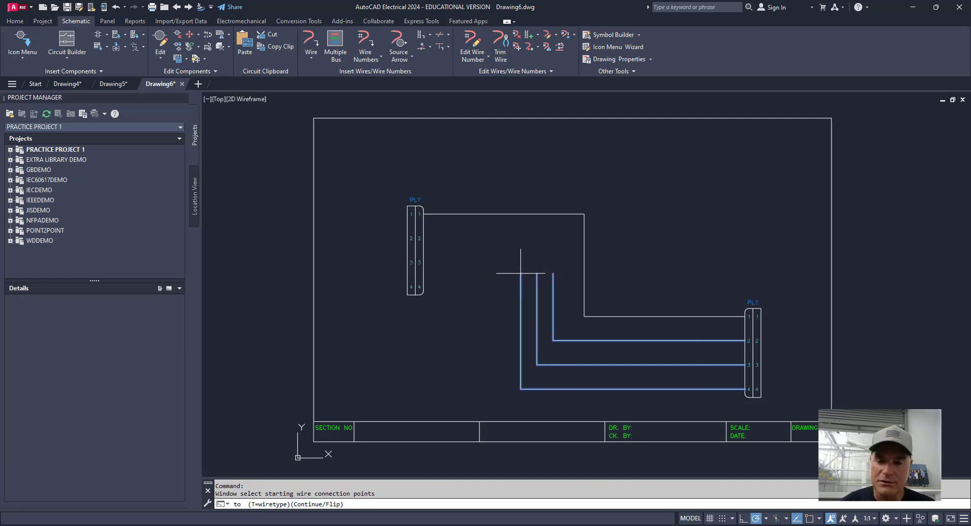
{"action": "type", "text": "C"}
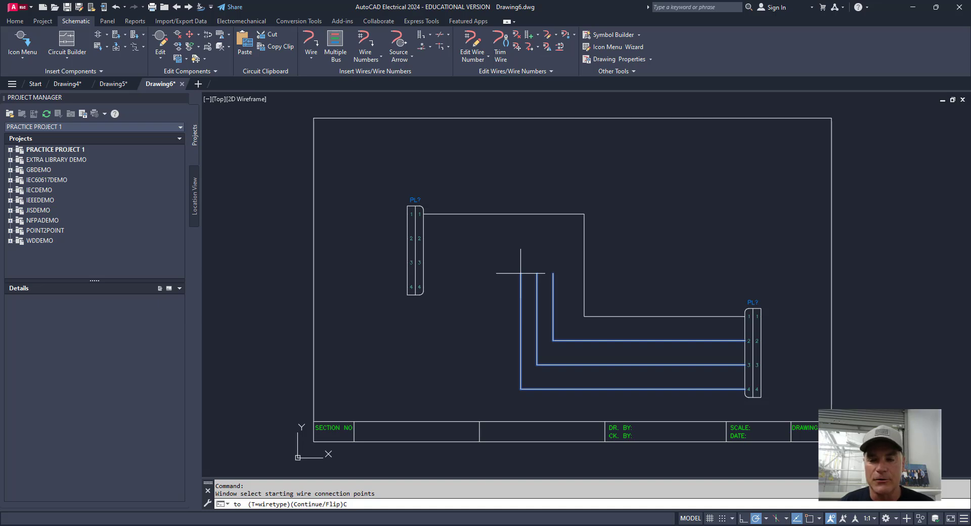
{"action": "key", "text": "Return"}
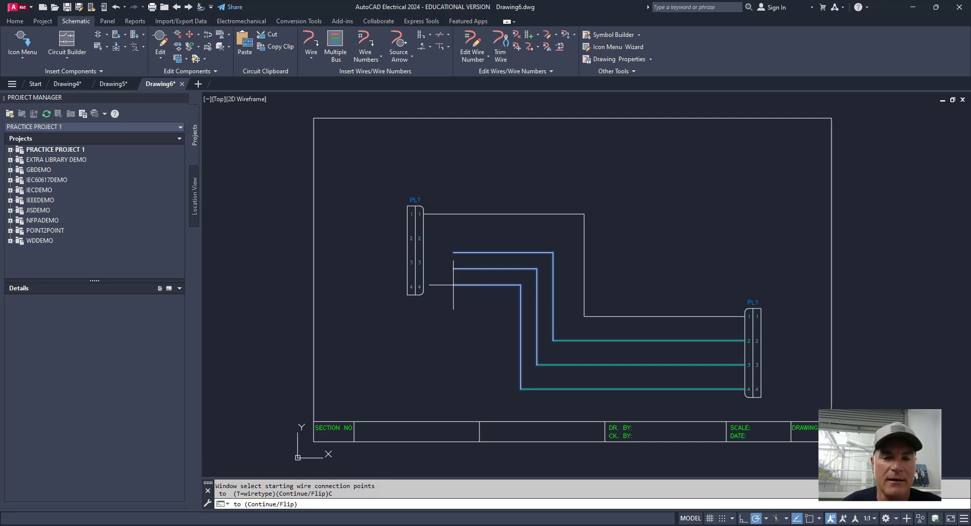
{"action": "left_click", "coordinate": [424, 287]}
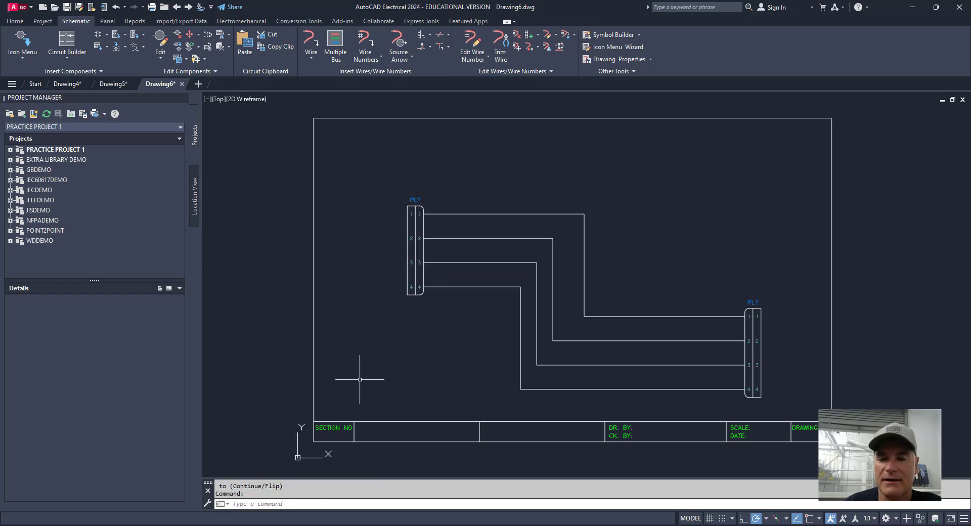